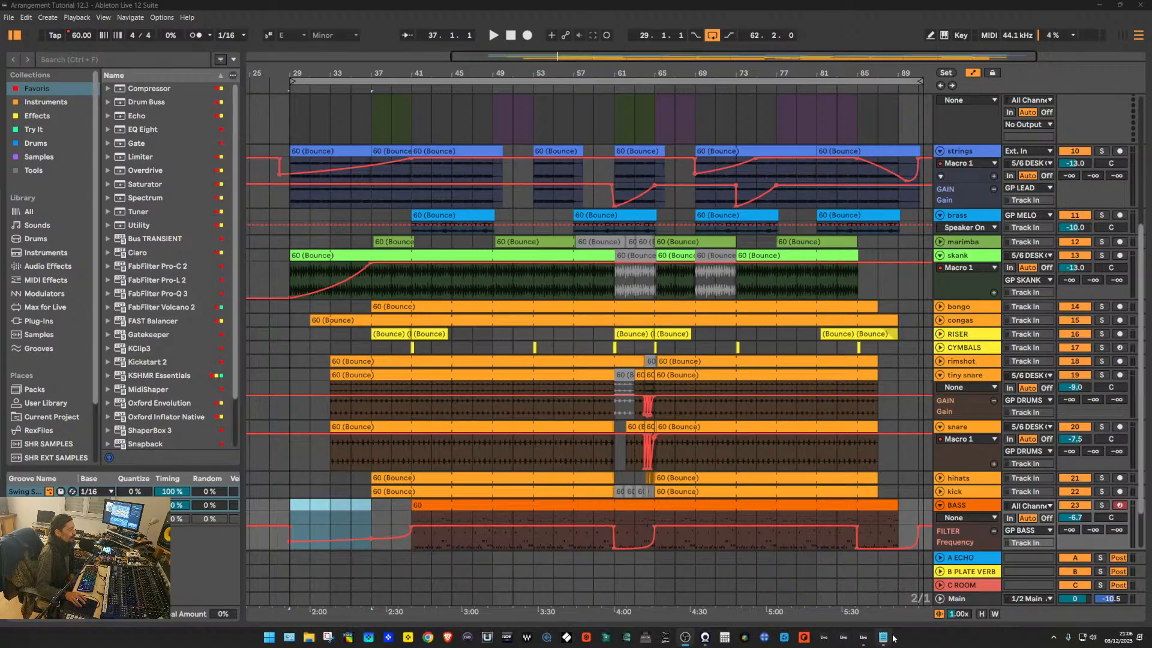
- Open the LIST ARRANGEMENT.txt notes and go over the NEXT section, from listening again to high-passing the drums in the breakdown
left_click(884, 638)
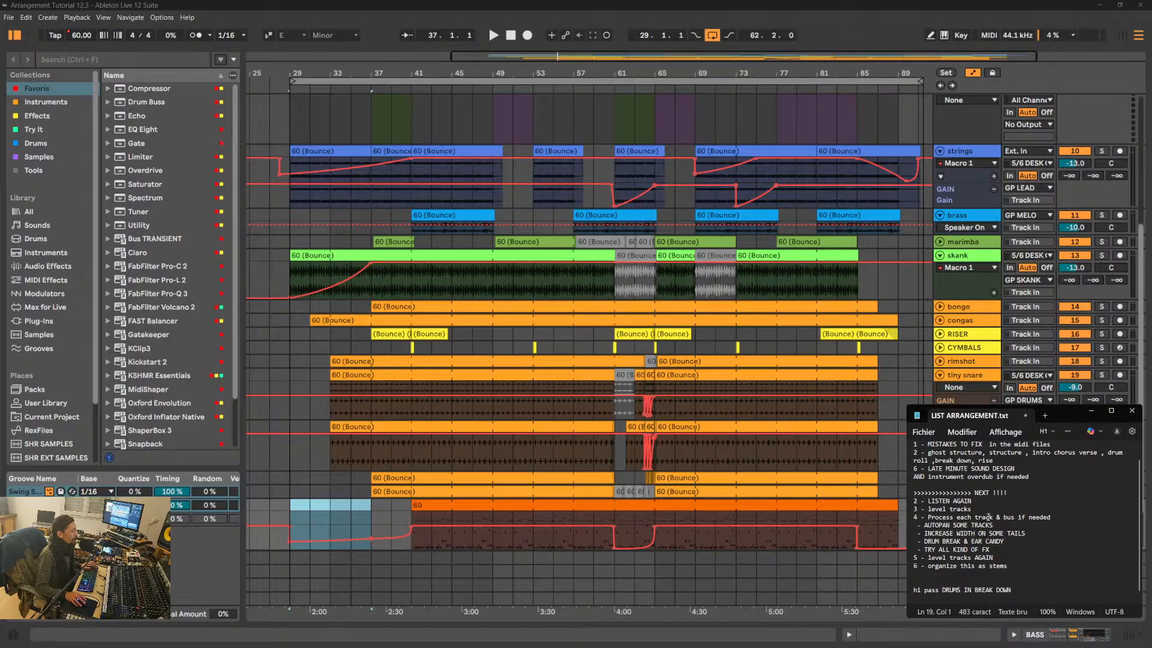
left_click_drag(915, 498, 1023, 597)
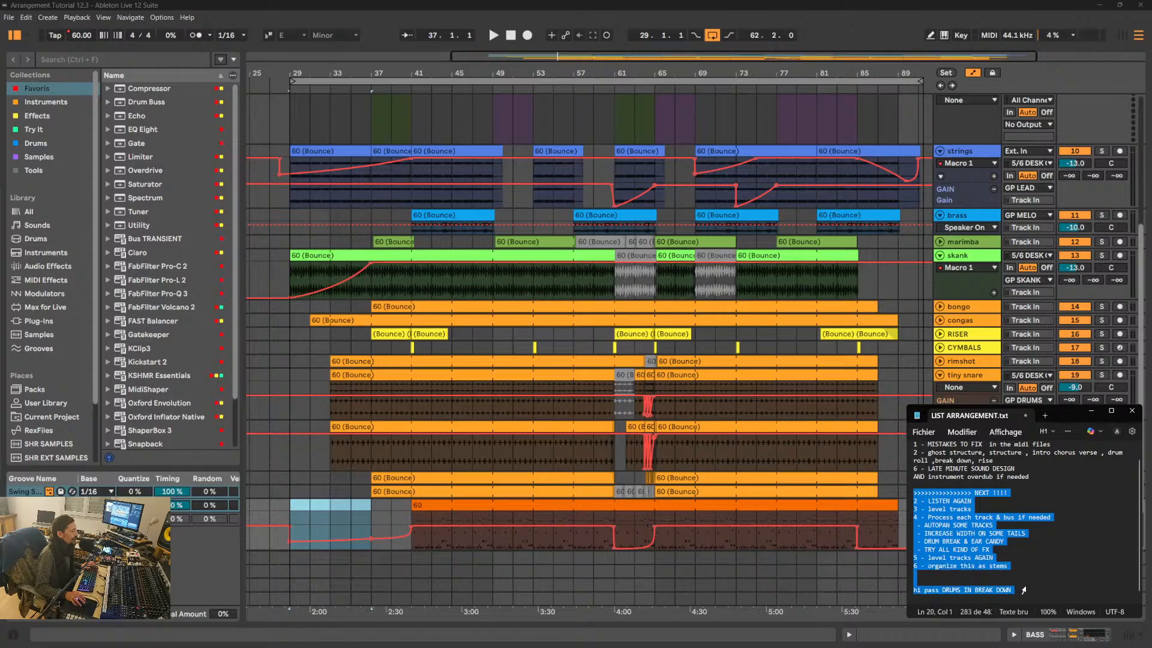
left_click(1073, 498)
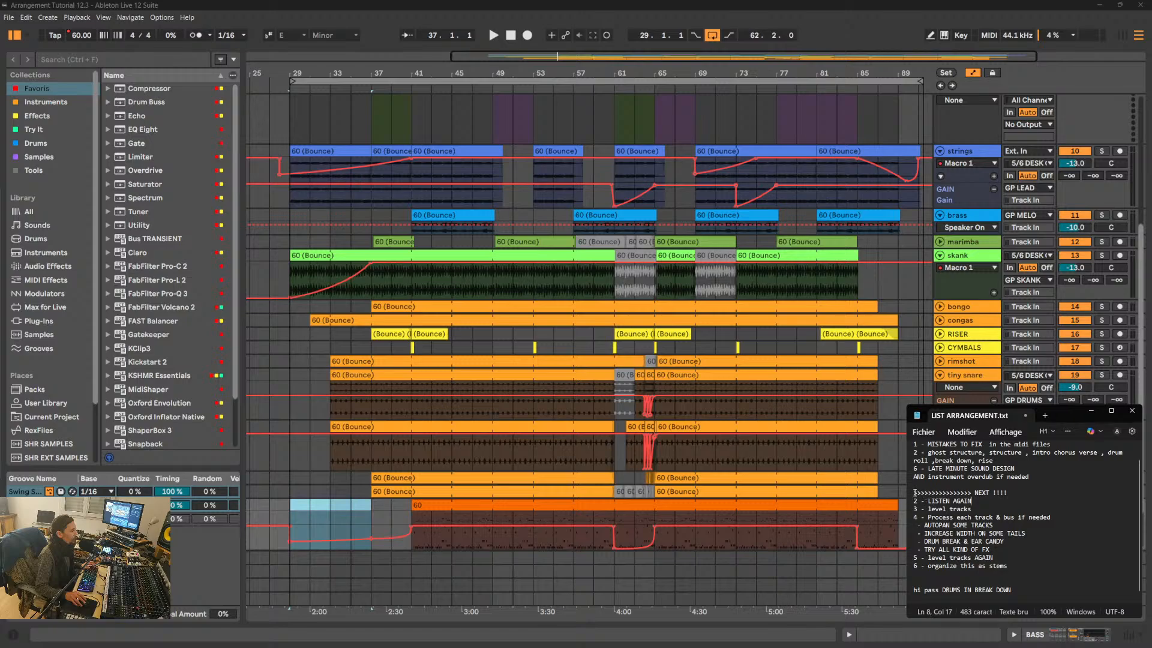
left_click_drag(914, 492, 1018, 590)
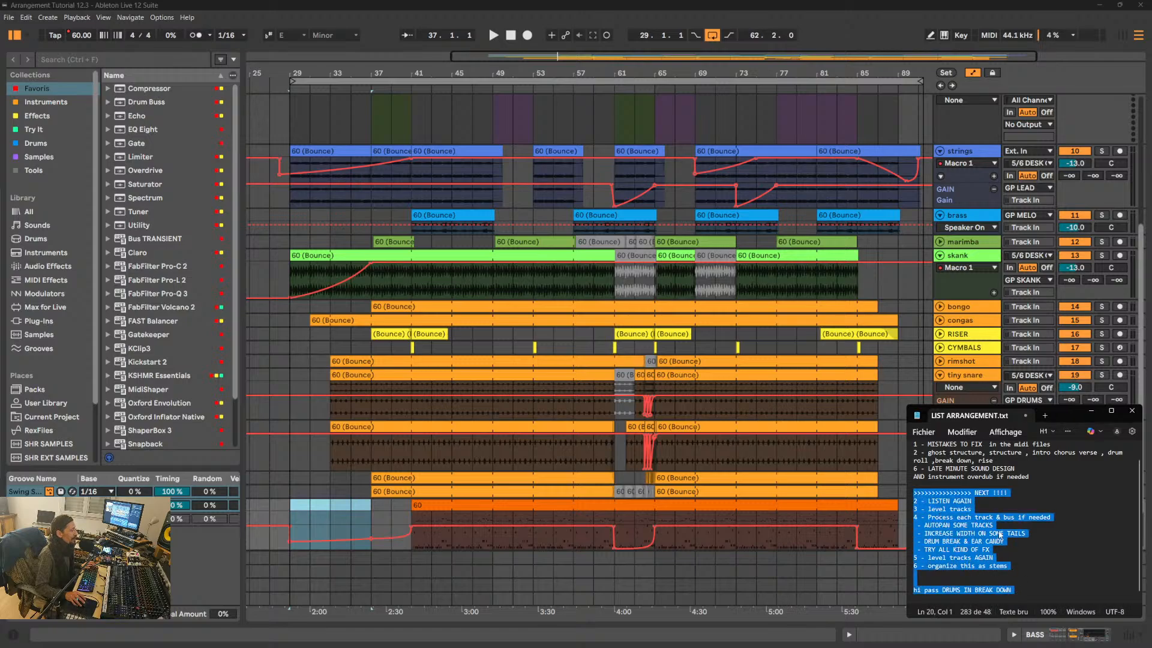
- Return to the arrangement, select the first strings clip, and start recording in the arrangement
left_click(435, 67)
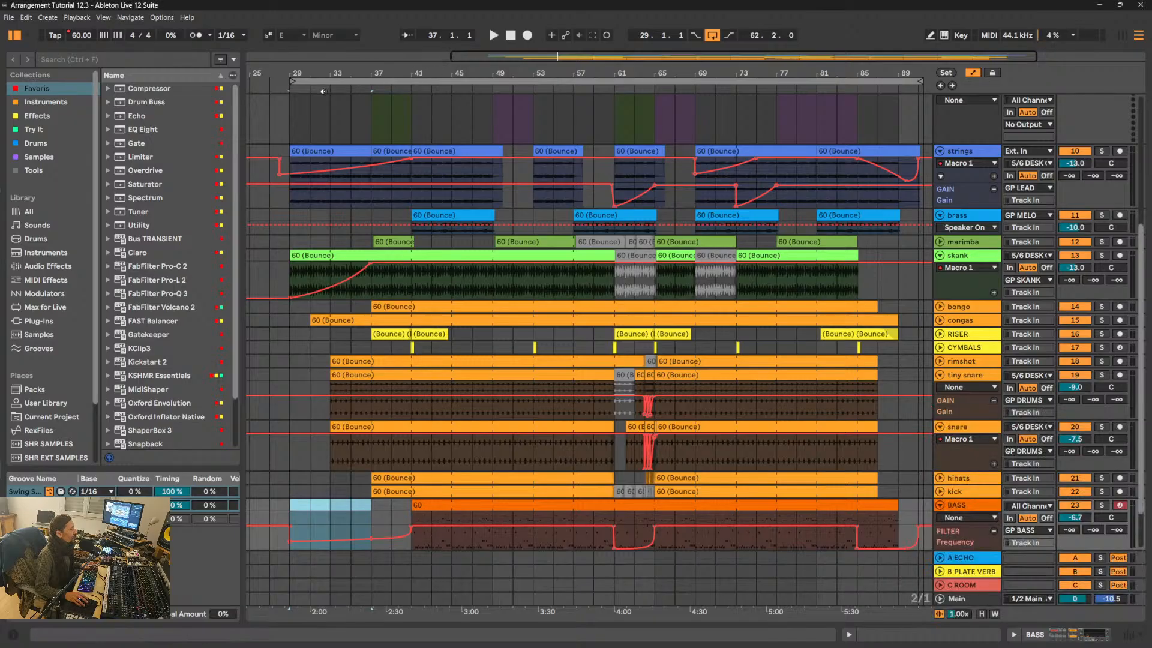
left_click(318, 152)
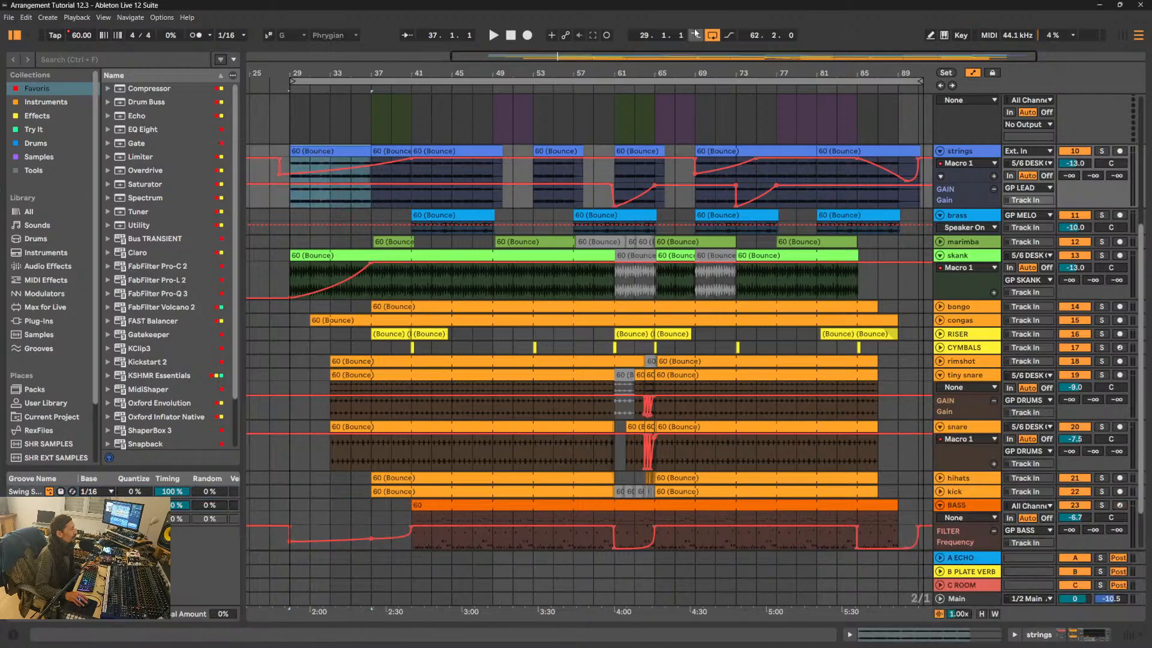
left_click(528, 36)
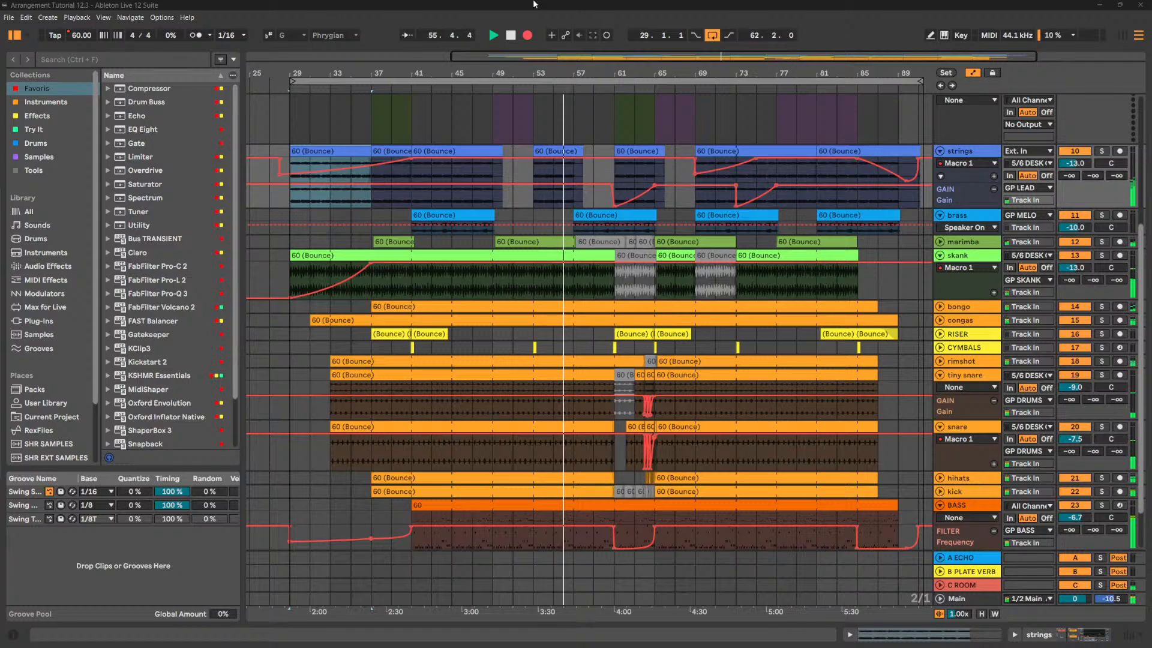
- Switch the Full-Height Browser option on and back off
left_click(28, 37)
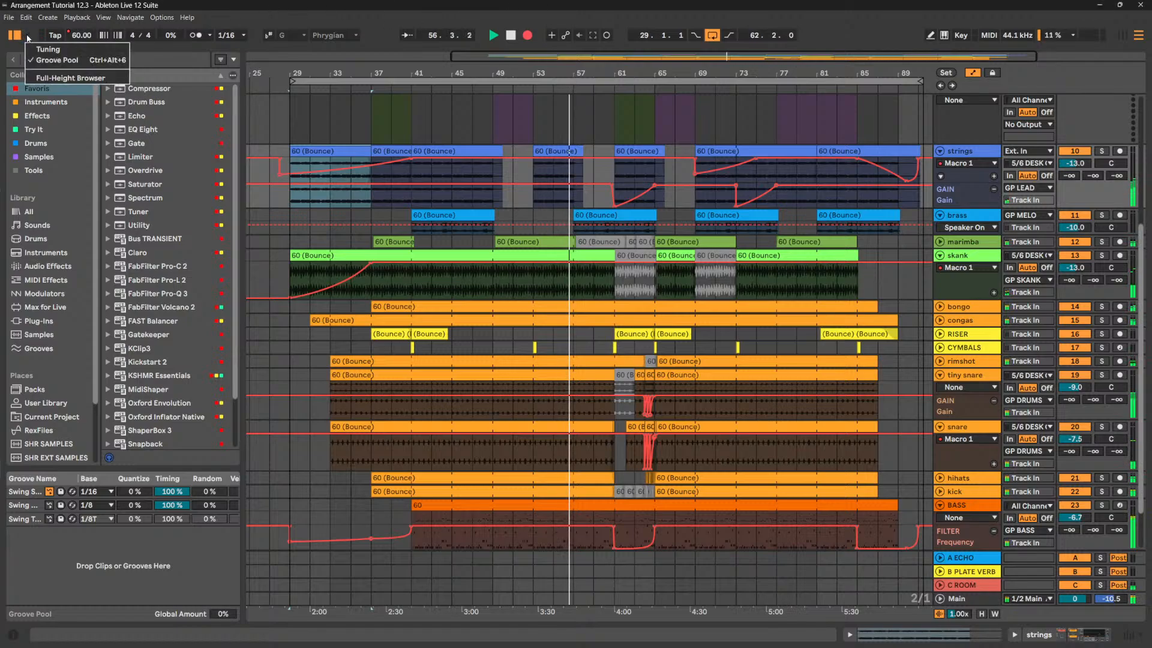
left_click(61, 78)
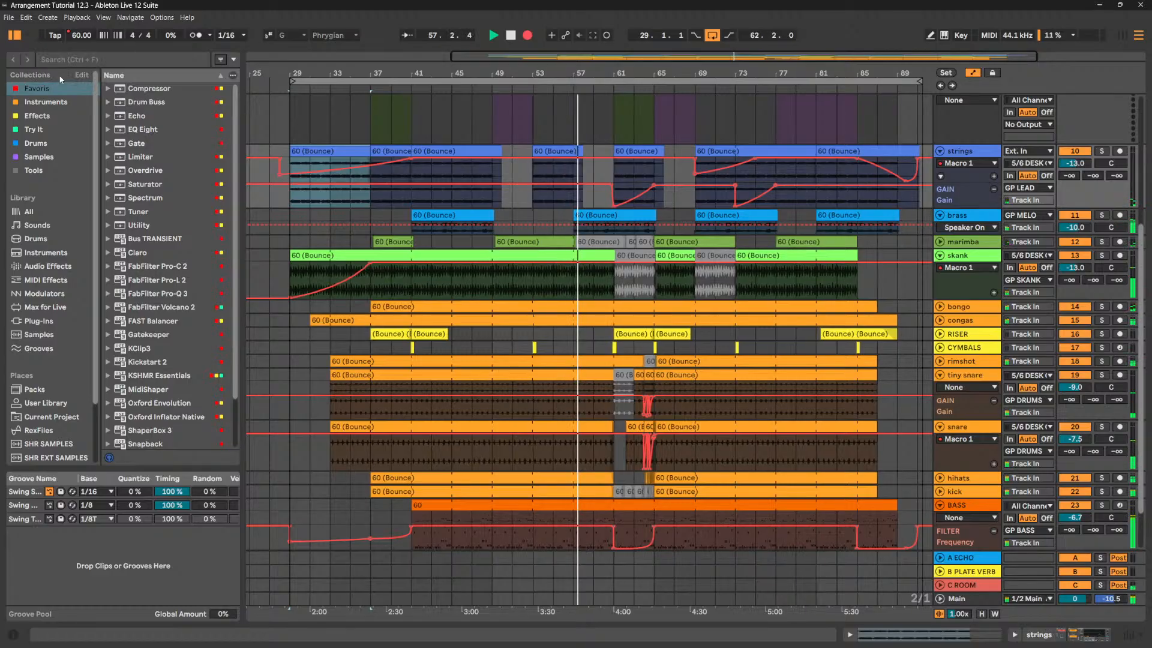
left_click(27, 37)
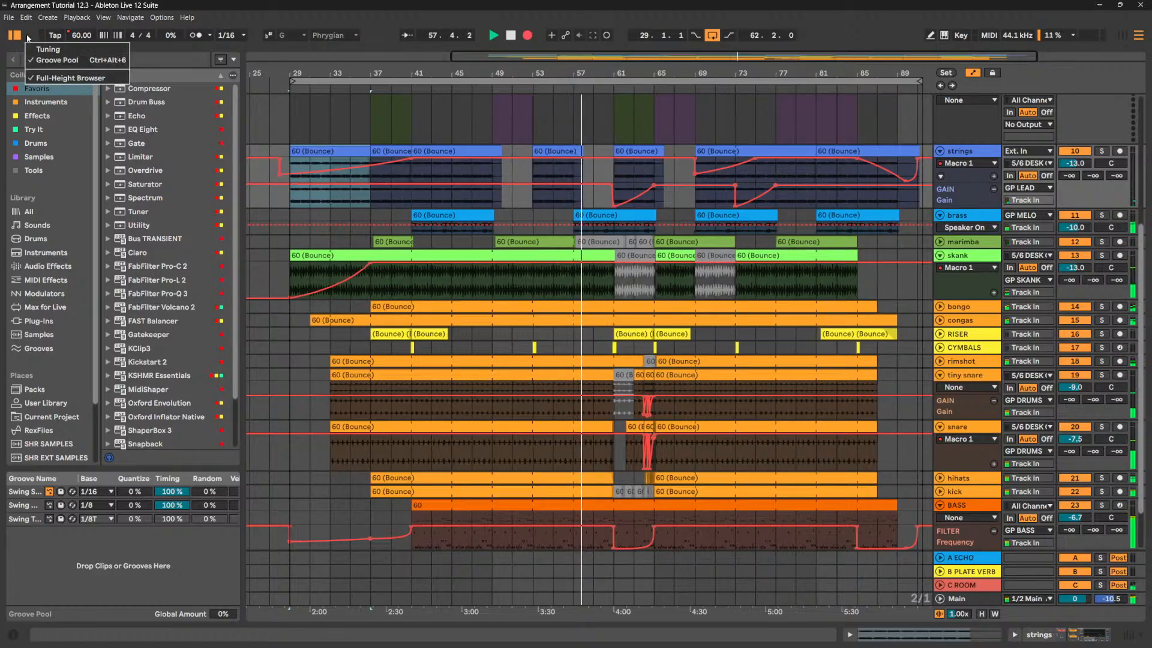
left_click(45, 74)
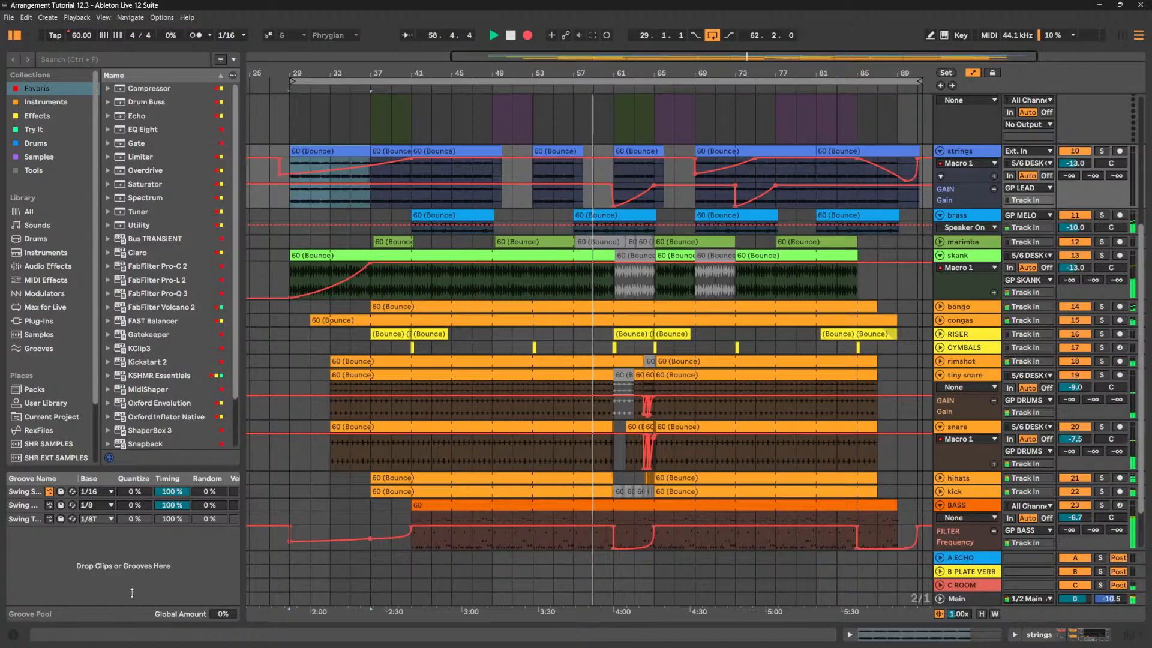
- Reveal the Info View and the strings track's devices below the arrangement, and stop playback
left_click_drag(128, 624, 137, 525)
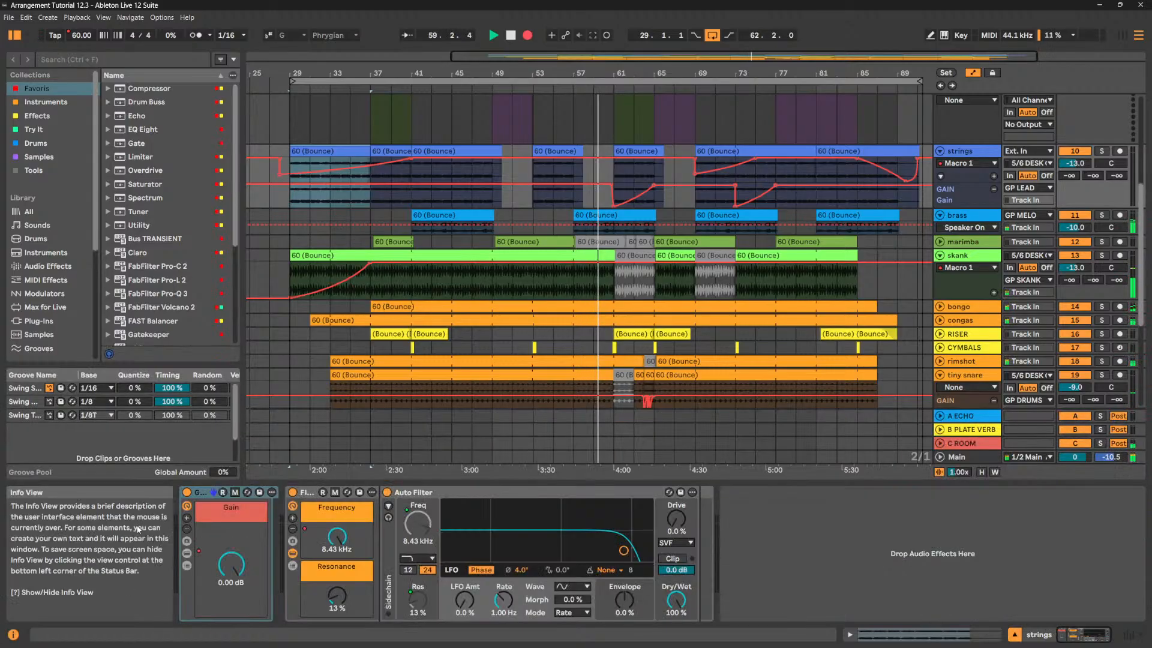
scroll(791, 271, "down", 3)
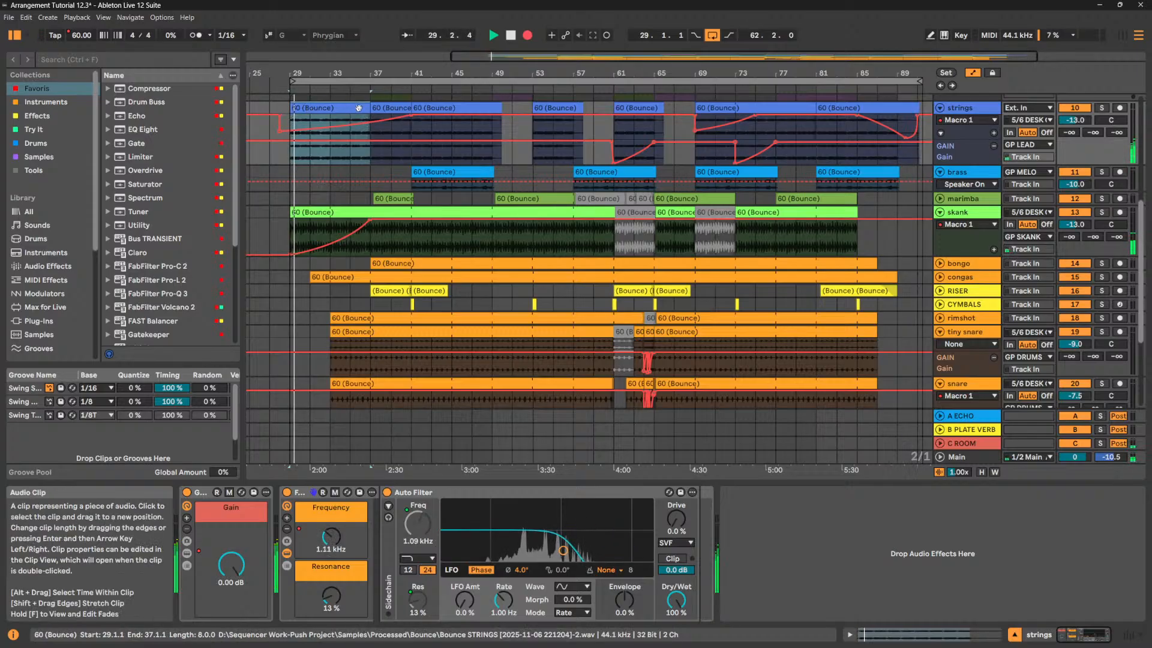
key("space")
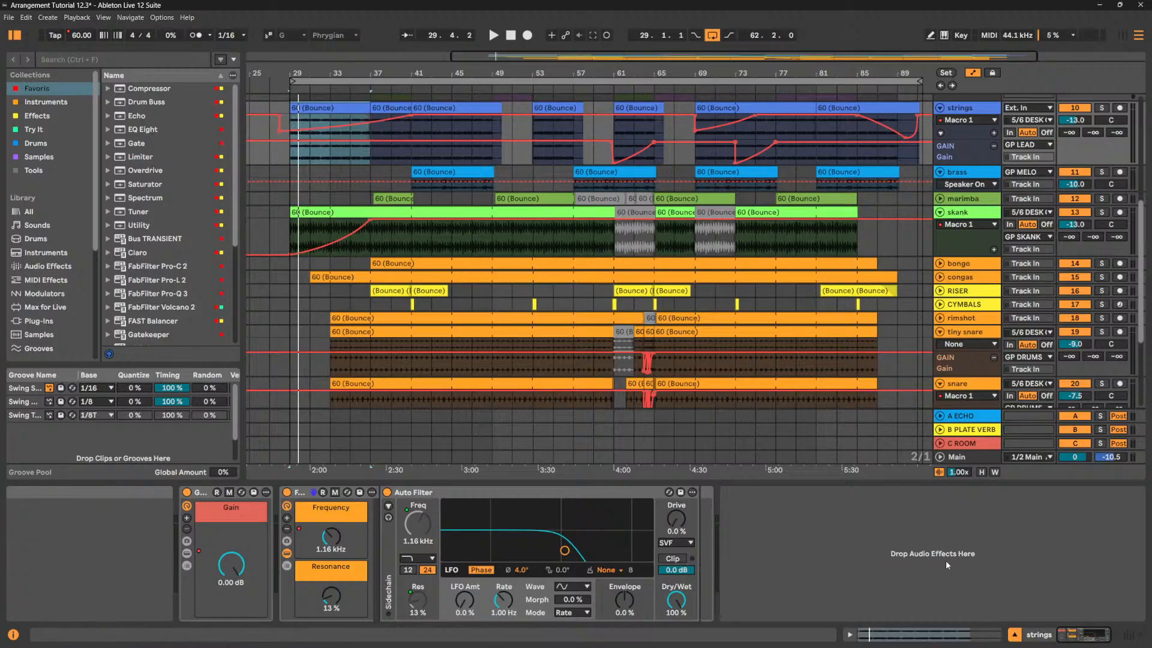
- Bring the arrangement notes back up and review the remaining tasks, from organizing stems back to listening again
mouse_move(964, 647)
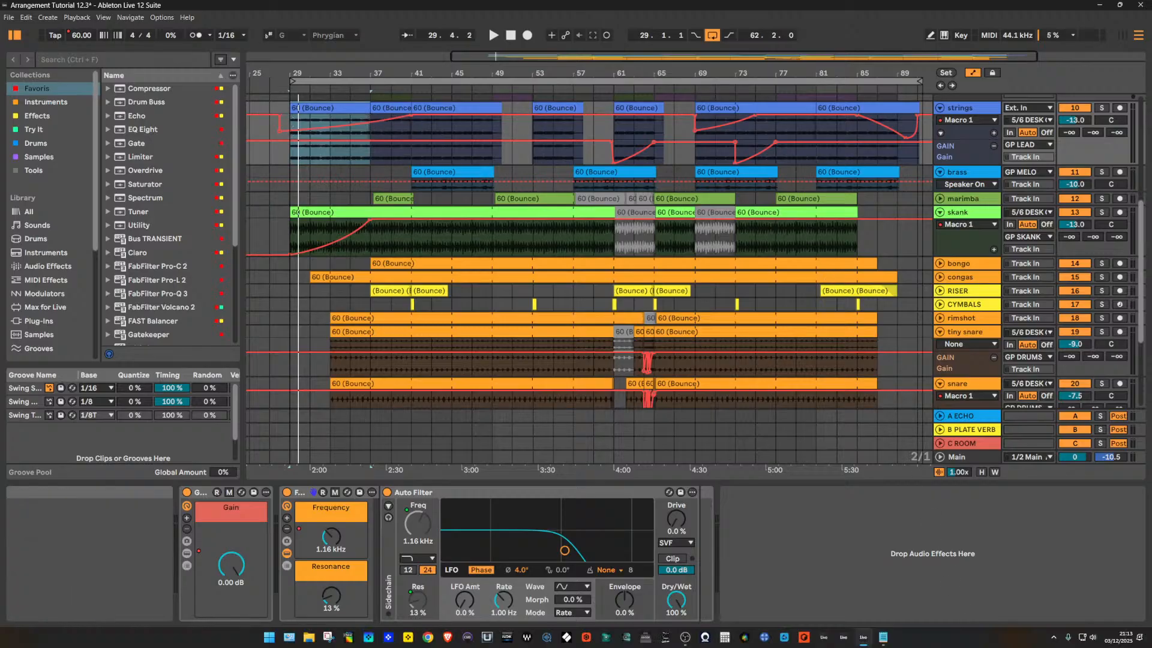
left_click(884, 638)
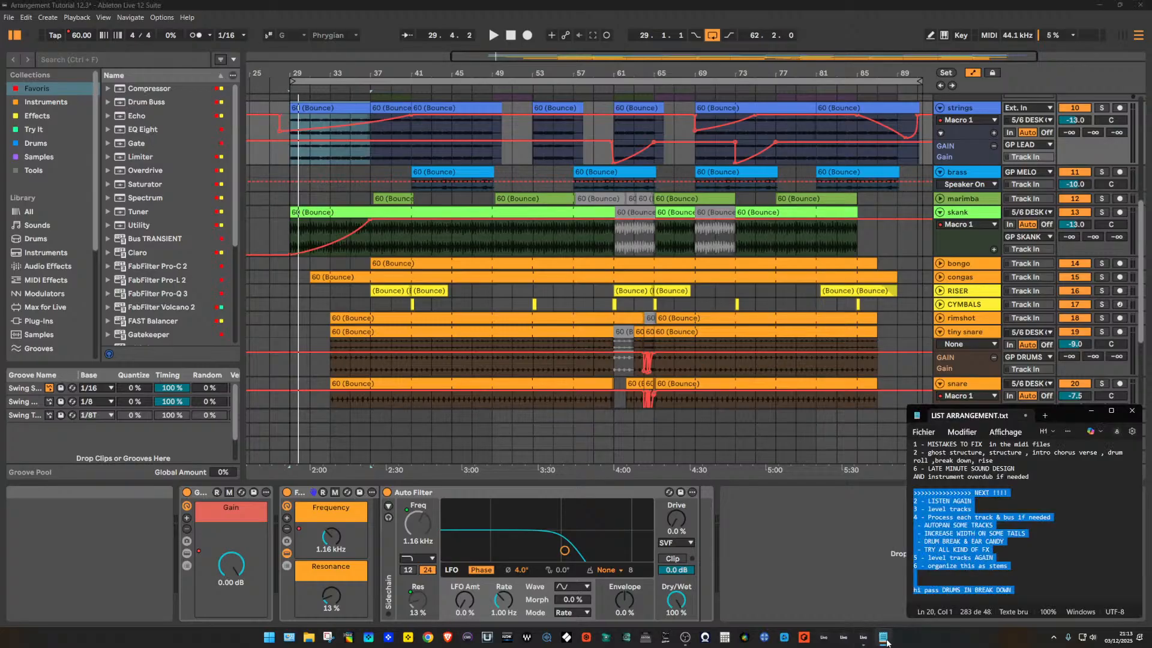
left_click(1015, 566)
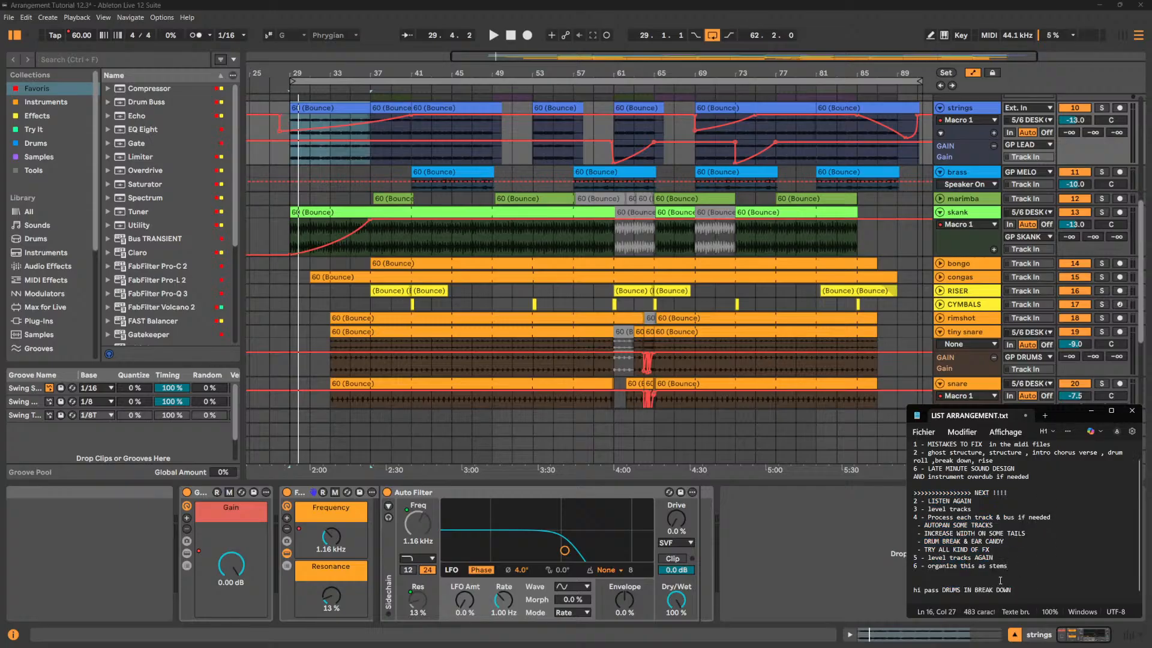
left_click(920, 566)
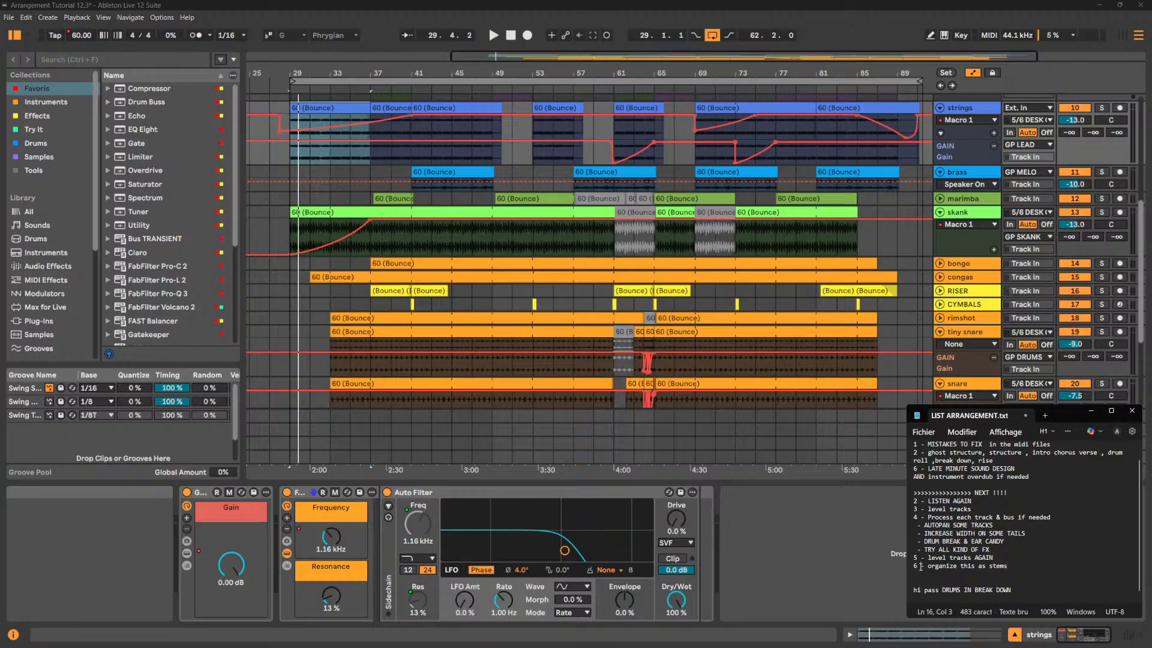
double_click(1009, 493)
left_click(975, 501)
- Select bars 41 to 47 on the skank track and loop that six-bar section
left_click(414, 233)
left_click_drag(414, 233, 464, 233)
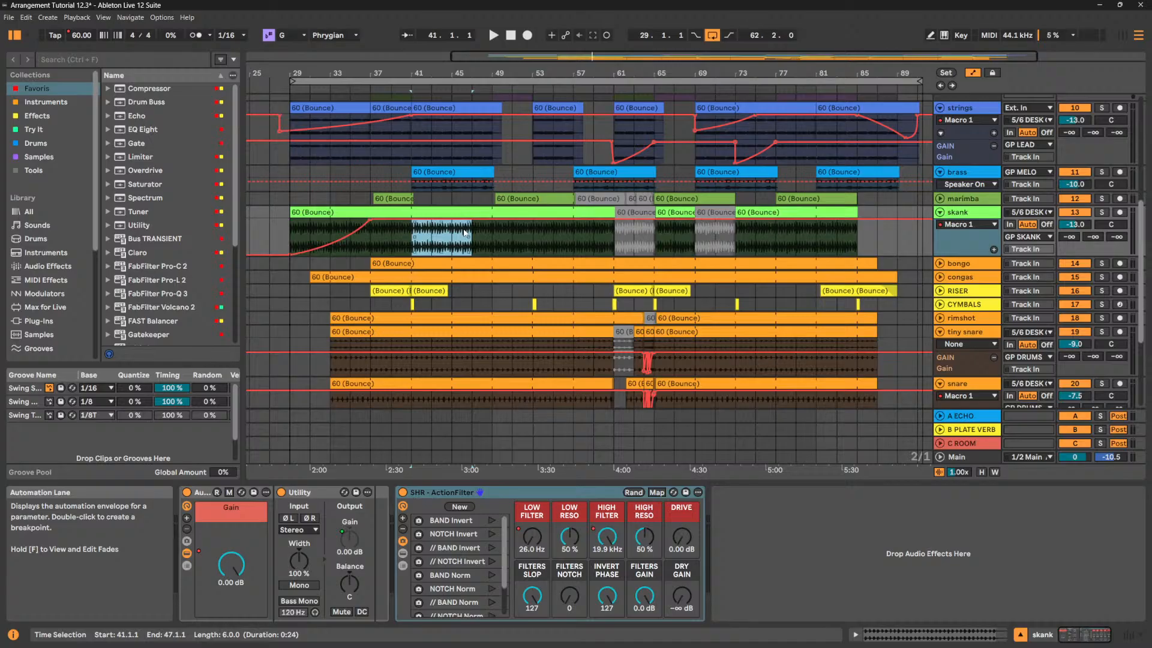
key("ctrl+l")
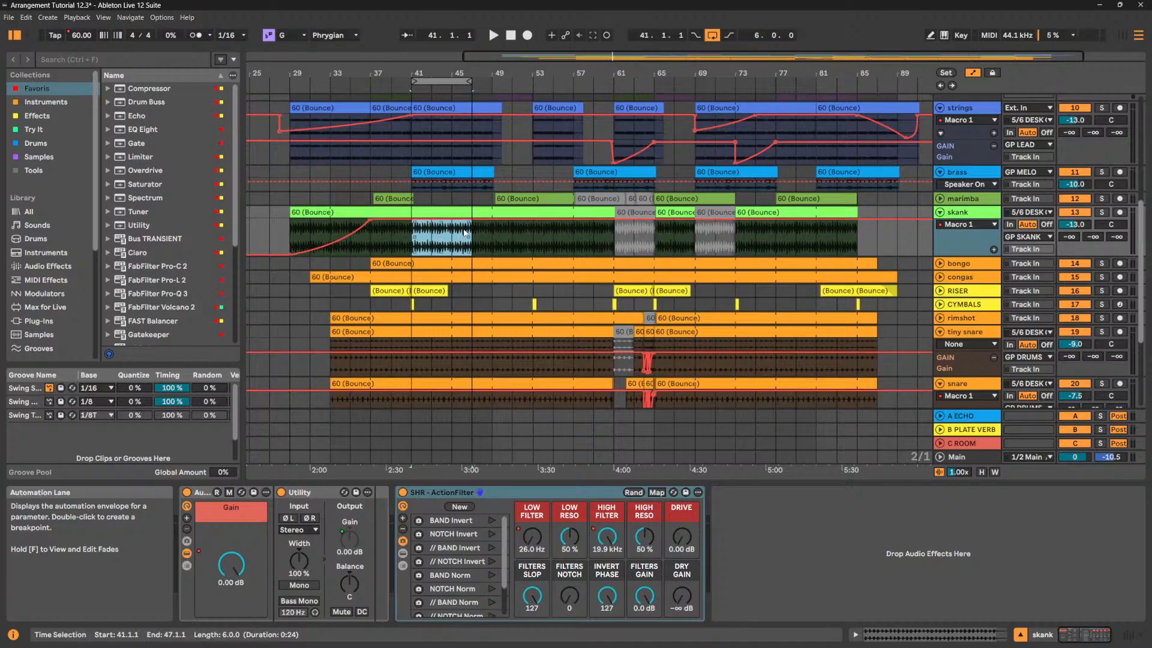
- Solo the kick in the Session mixer and set its volume to -2.4 dB while the loop plays
left_click(1122, 36)
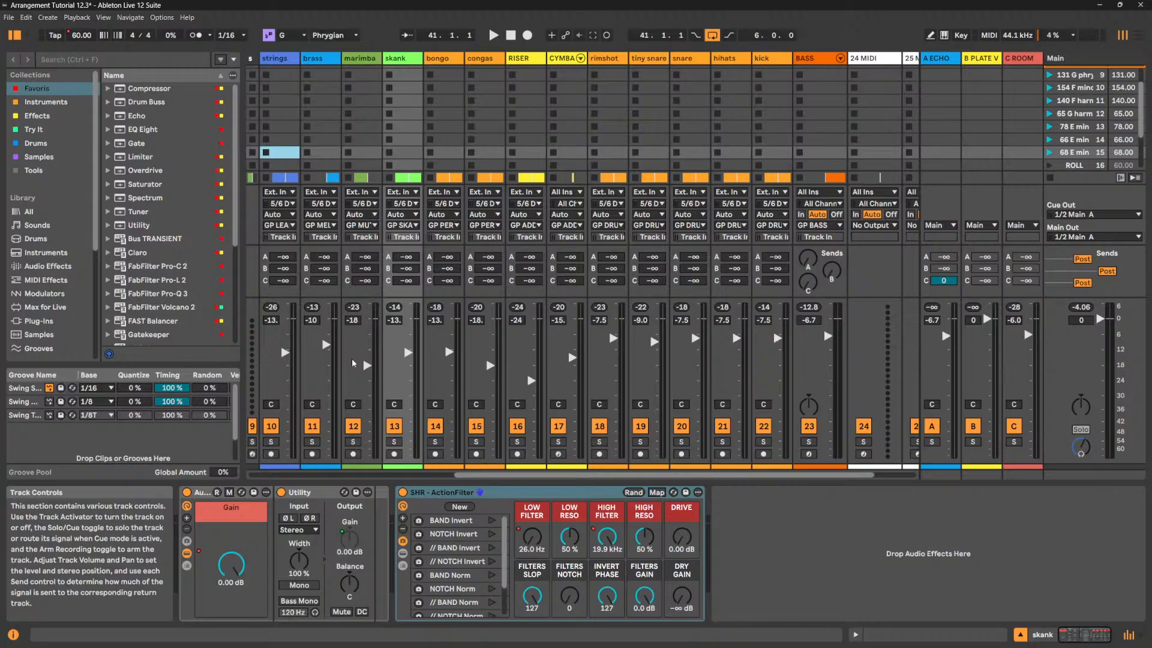
left_click(763, 442)
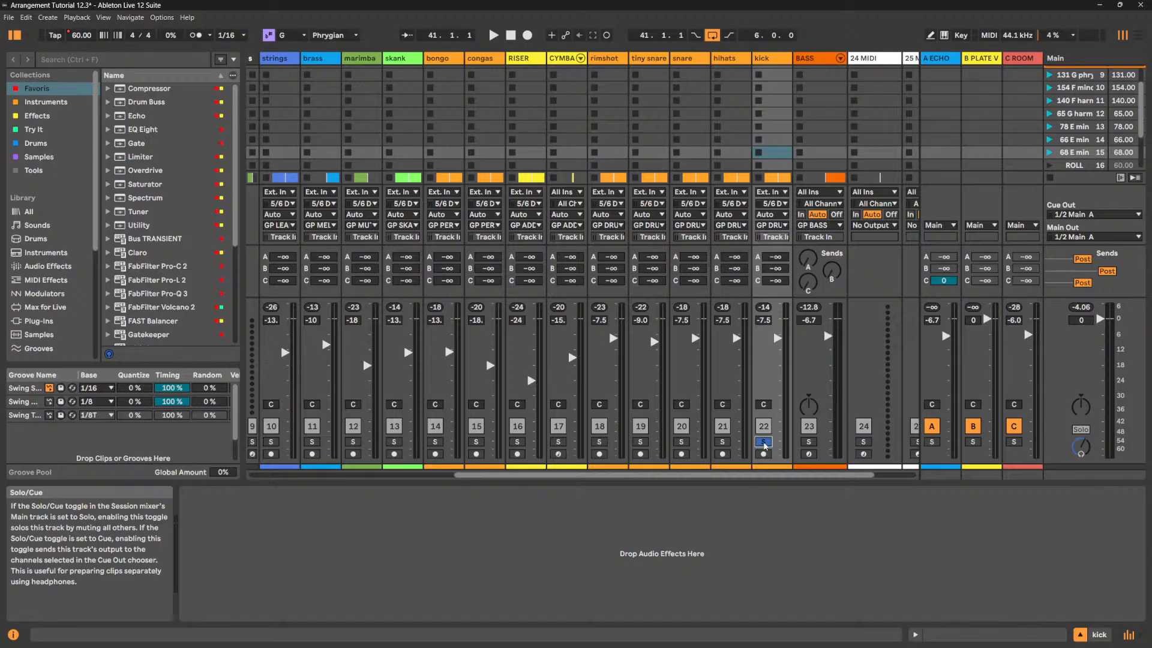
key("space")
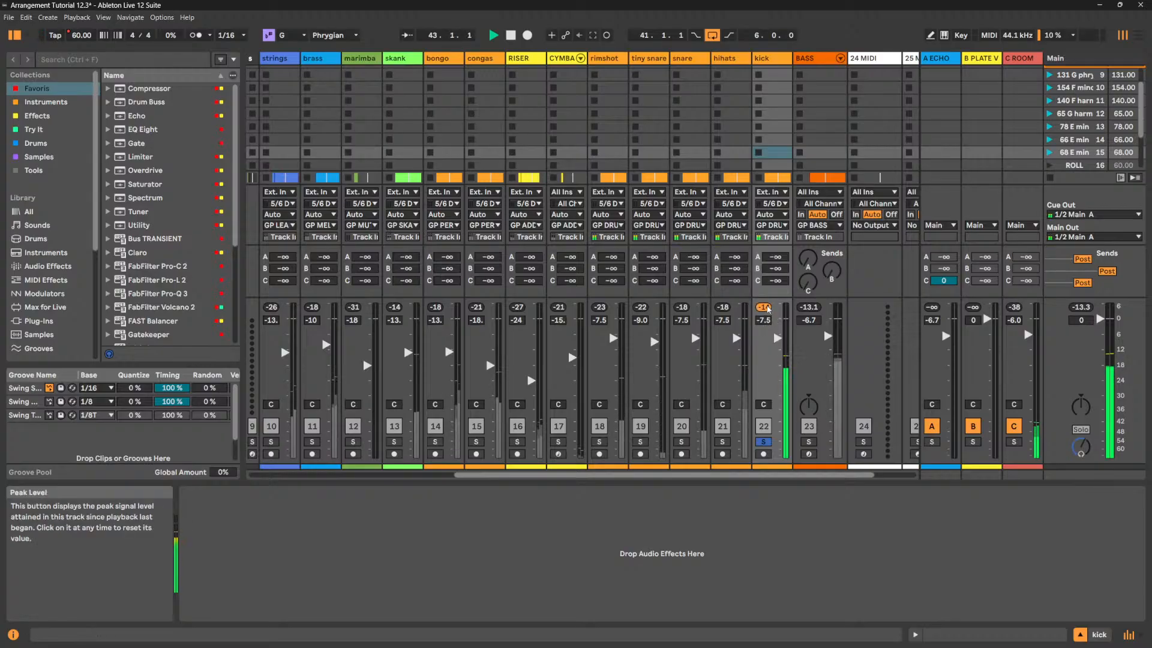
left_click_drag(777, 336, 777, 324)
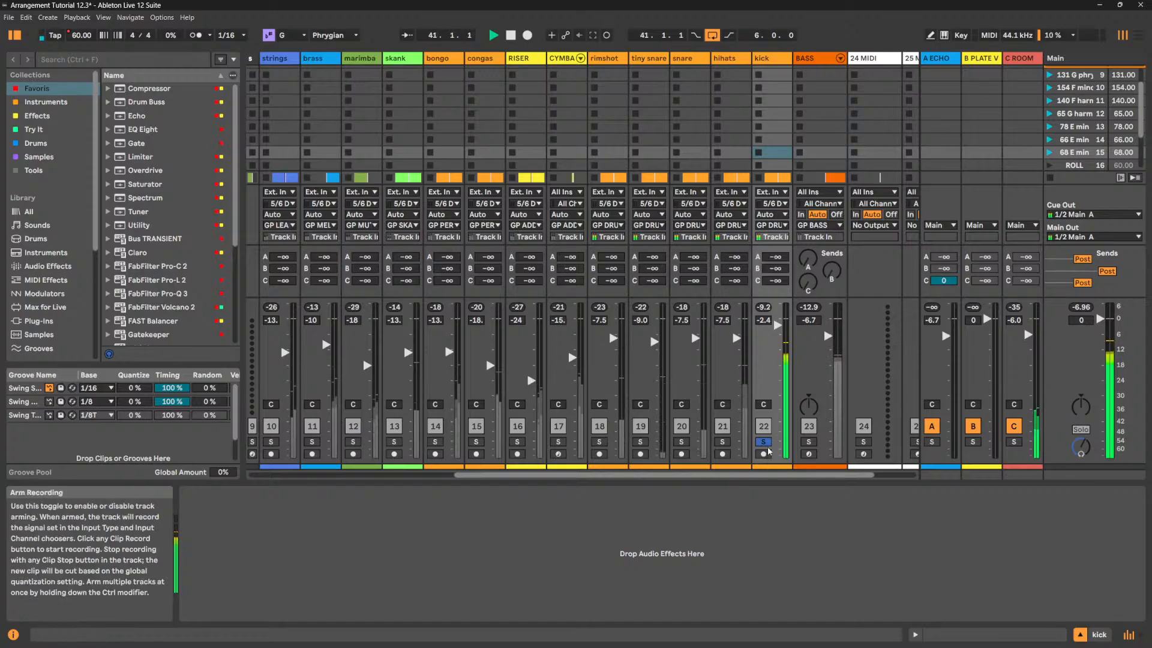
- With the hihats soloed alongside the kick, raise the C ROOM return volume to -4.0 dB and solo that return
left_click(723, 443)
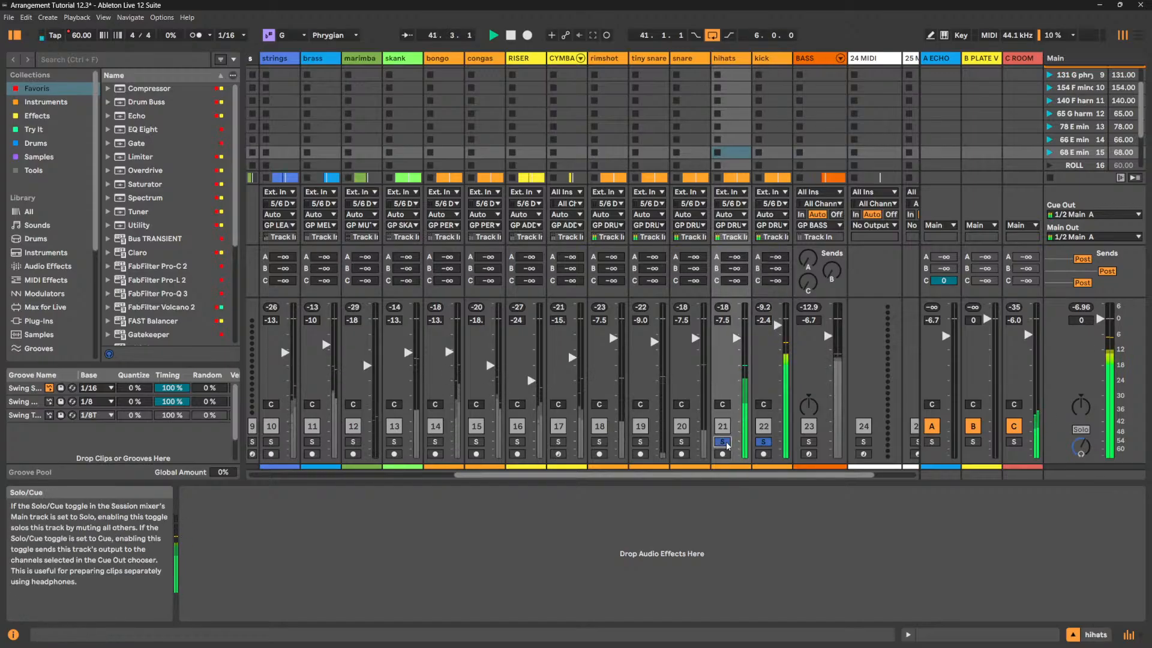
mouse_move(1028, 334)
left_mouse_down()
mouse_move(1028, 360)
mouse_move(1028, 330)
left_mouse_up()
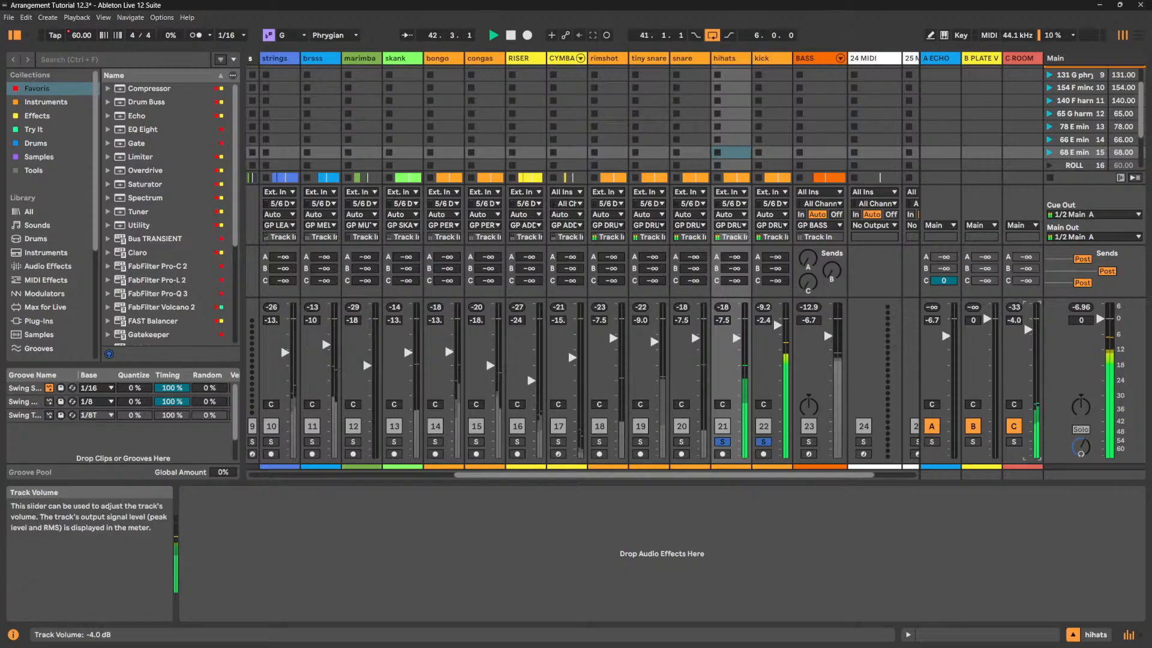
left_click(1008, 76)
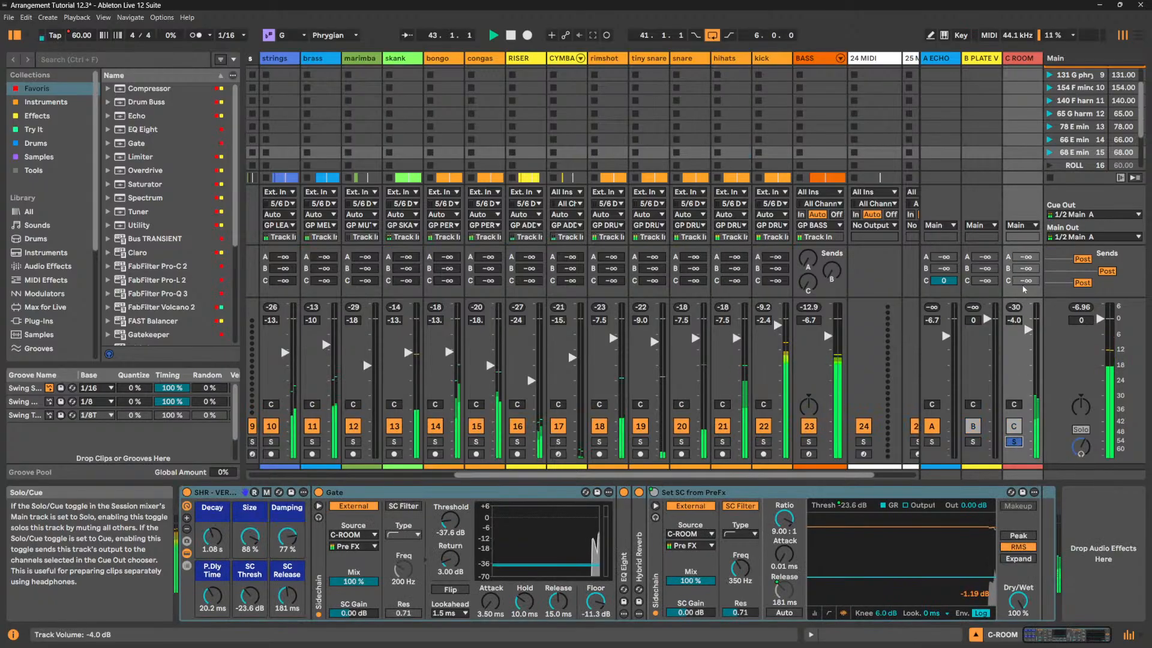
mouse_move(838, 636)
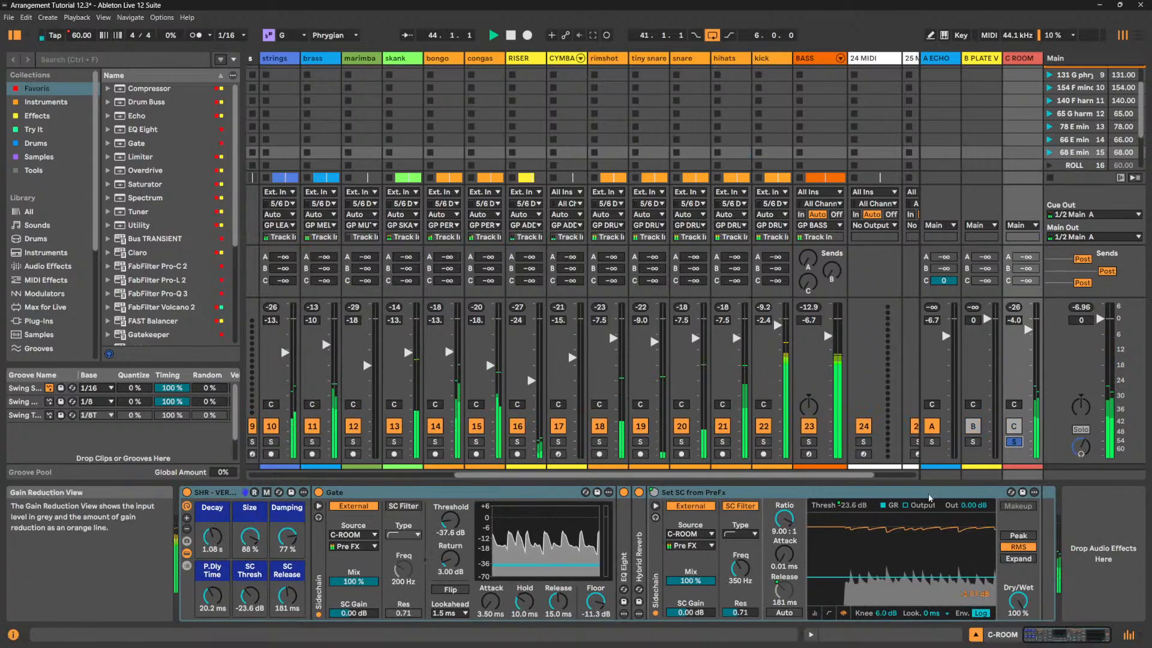
- Solo the kick and adjust the GP DRUMS group's send to C ROOM
left_click(763, 442)
left_click_drag(770, 475, 578, 488)
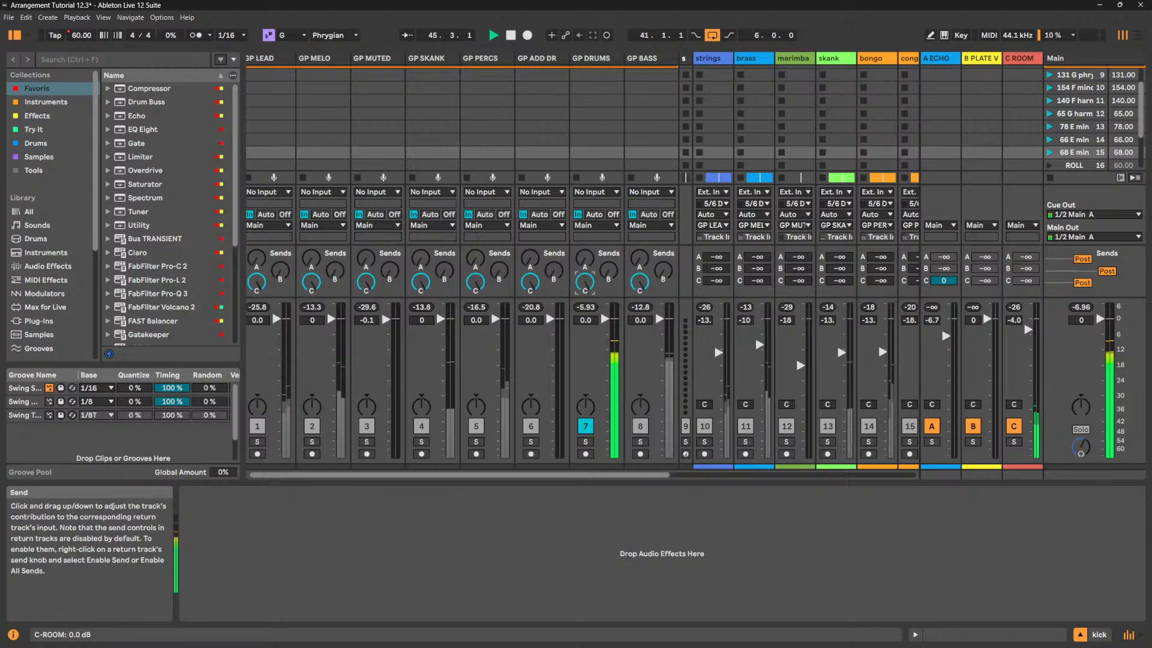
left_click_drag(585, 282, 585, 271)
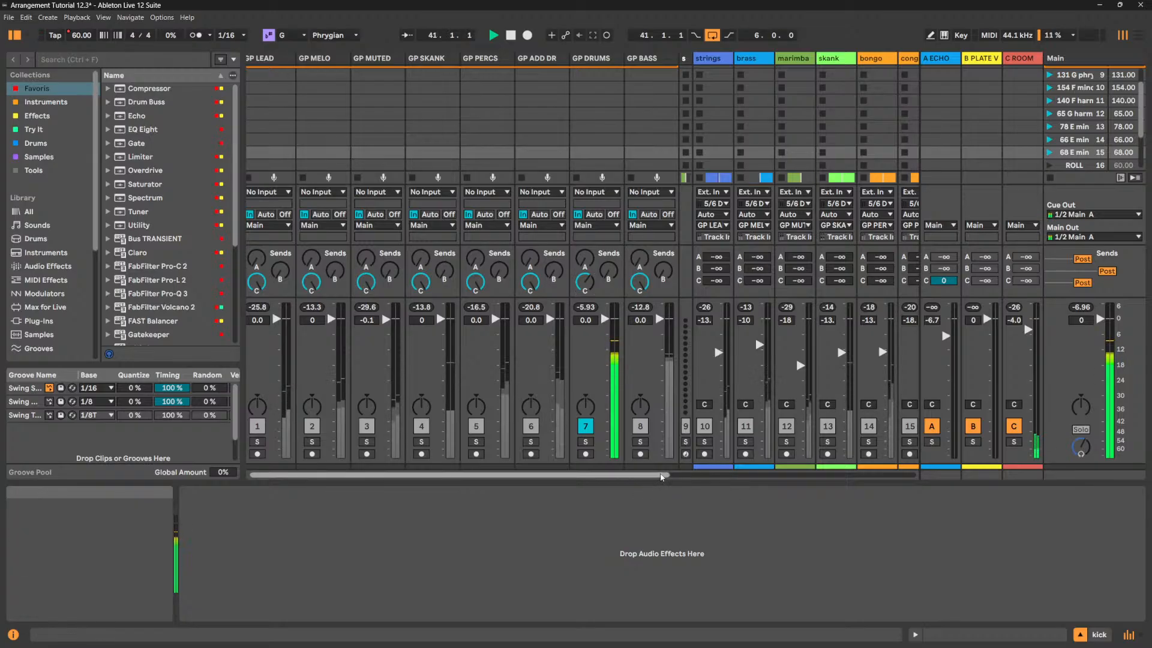
- Solo the C ROOM return and set its reverb rack's Decay to 824 ms and Size to 72 %
left_click_drag(663, 478, 907, 480)
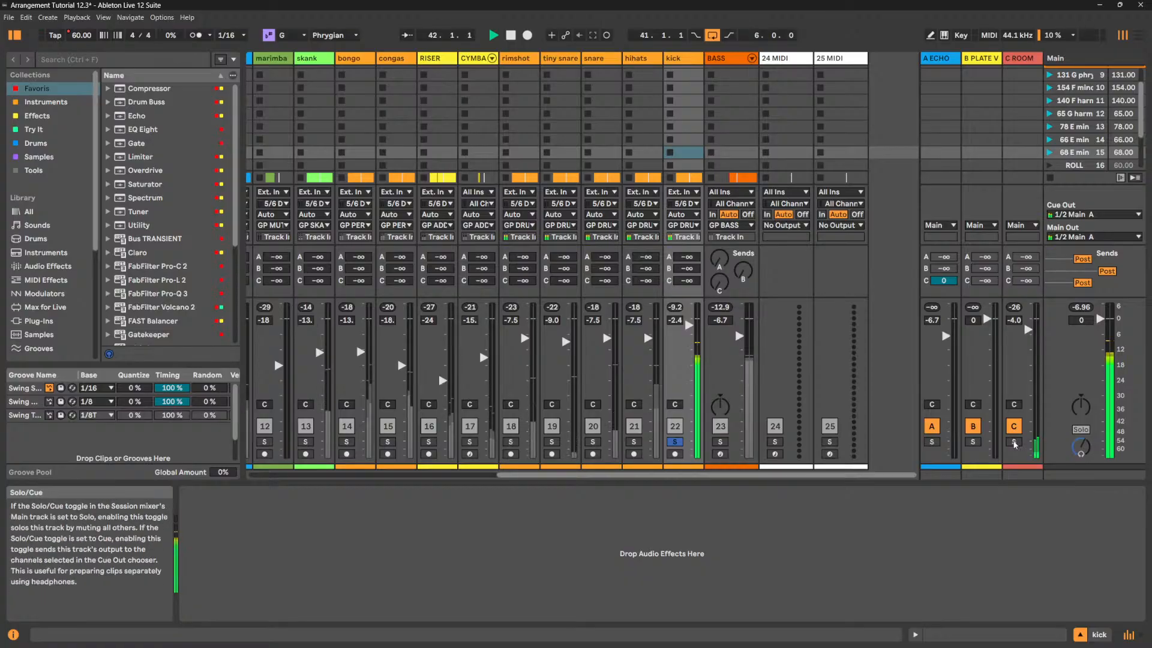
left_click(1013, 441)
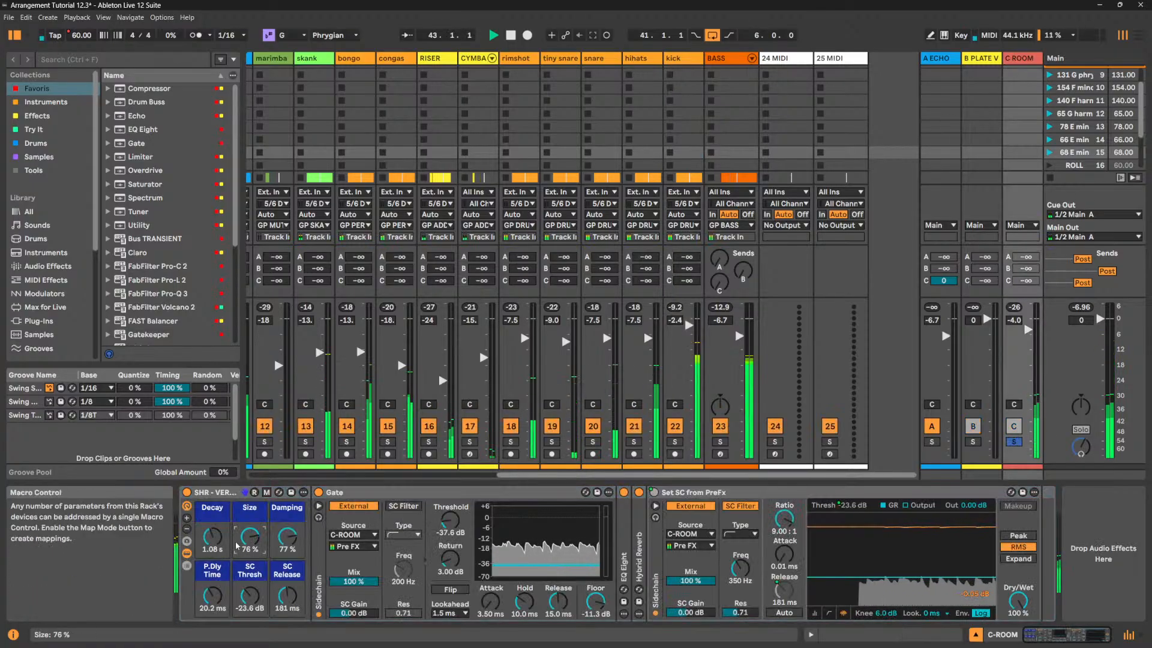
left_click_drag(213, 537, 249, 539)
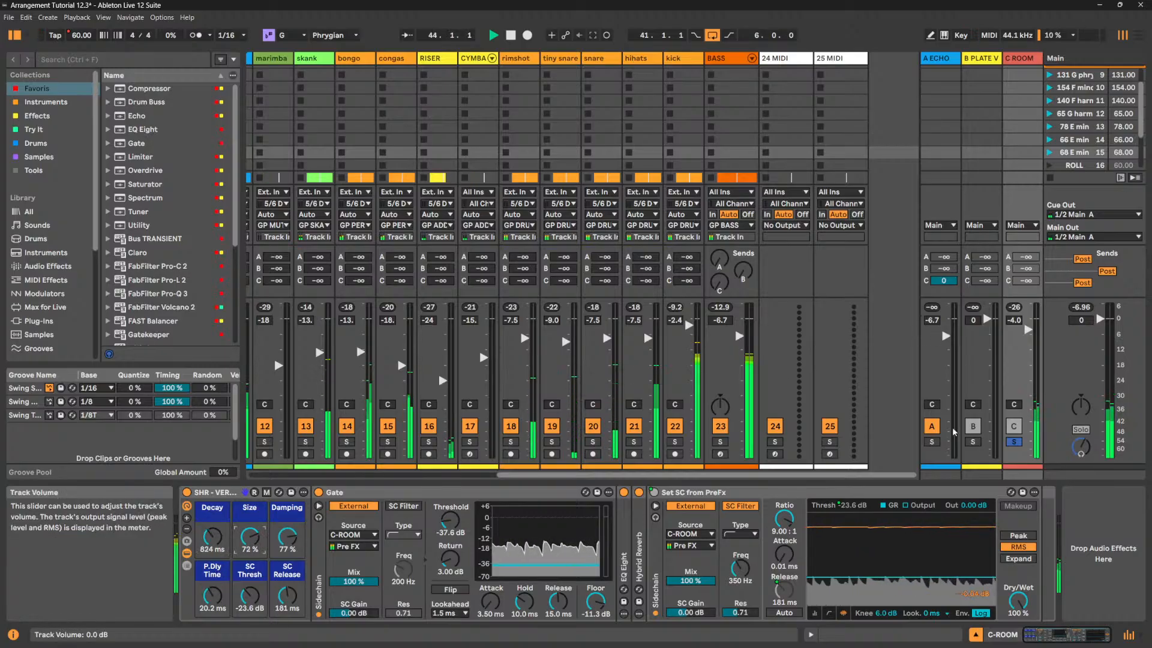
- Solo the kick and snare together, set the snare's volume to -5.0 dB, and add the hihats to the solo
left_click(675, 442)
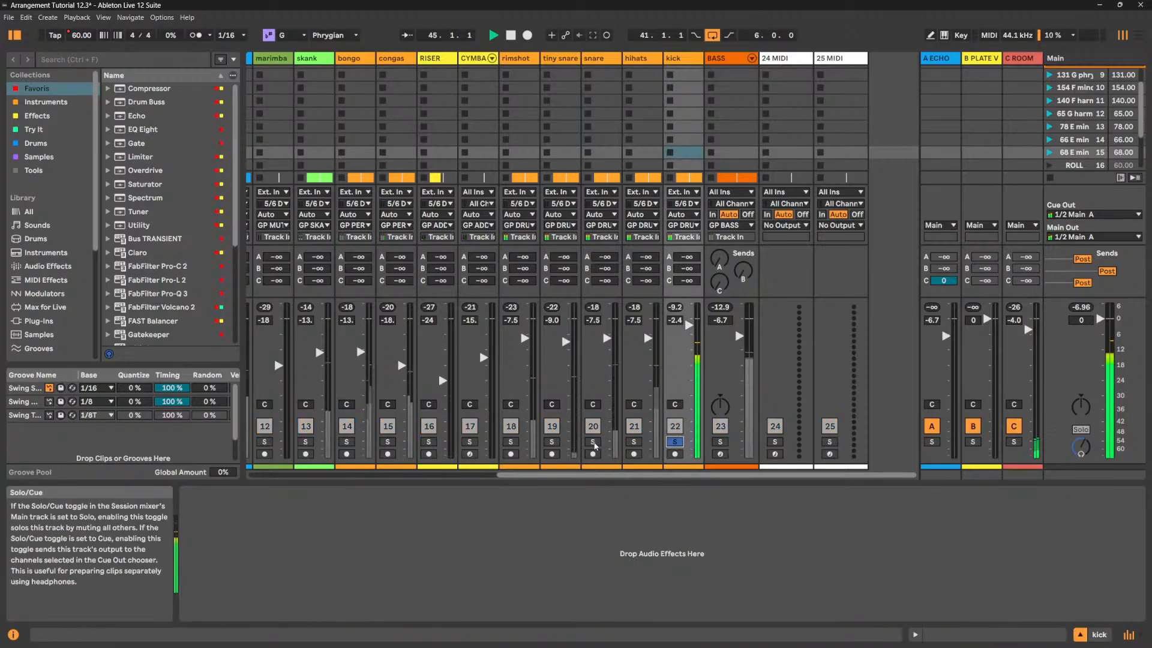
left_click(594, 442, "ctrl")
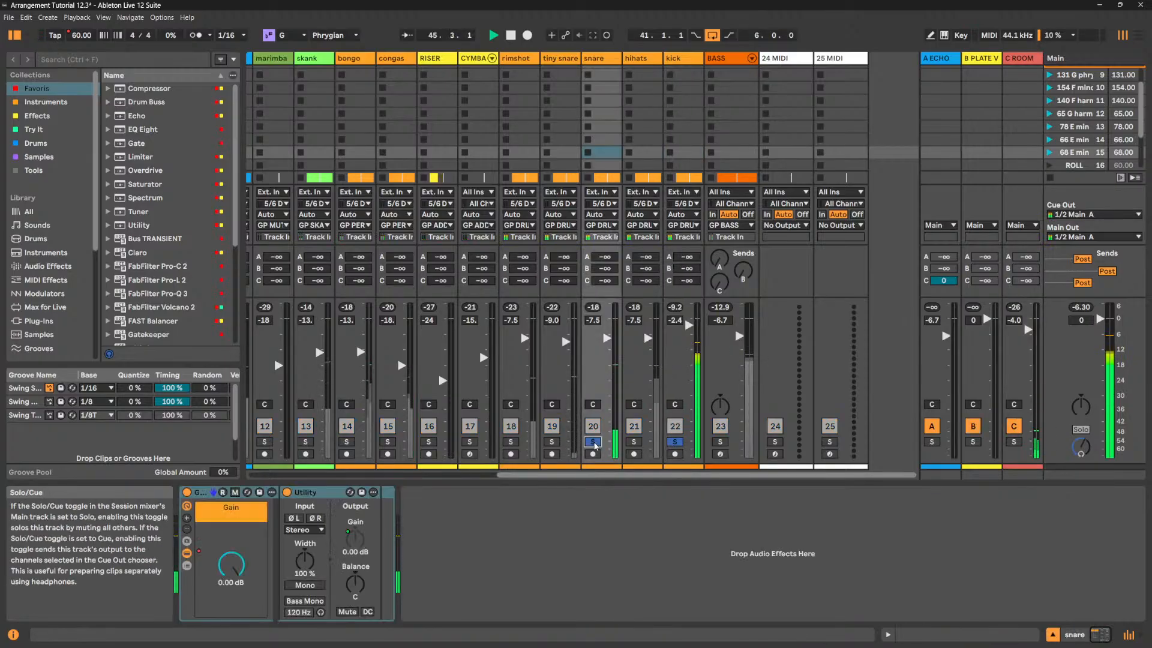
left_click_drag(607, 338, 606, 328)
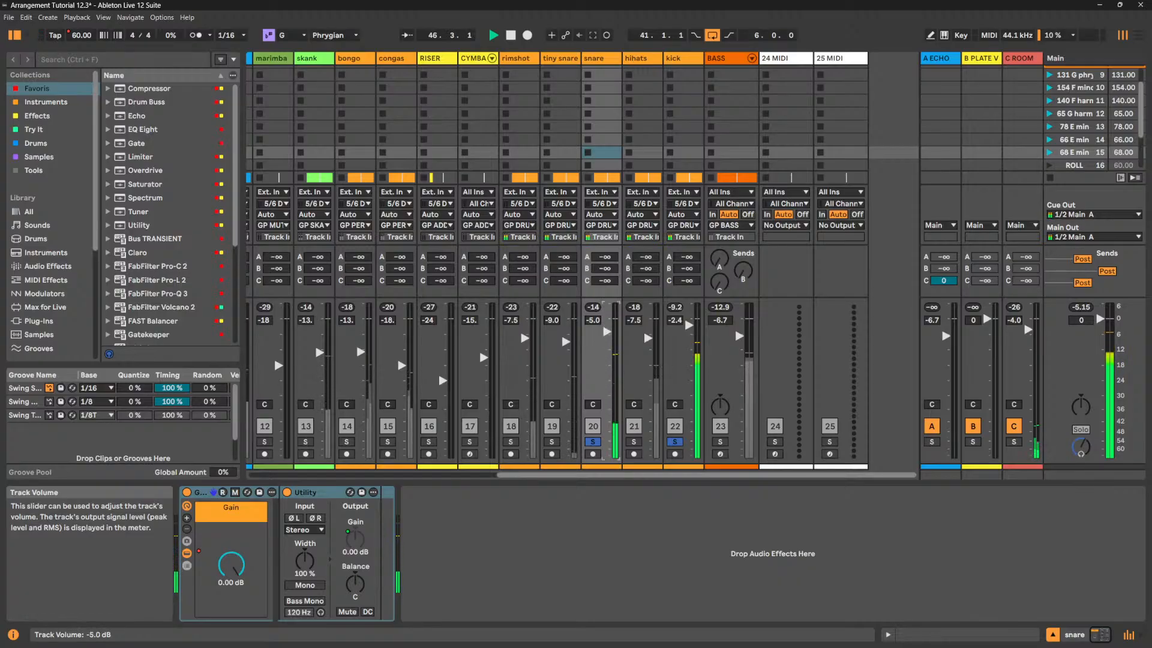
left_click(634, 442, "ctrl")
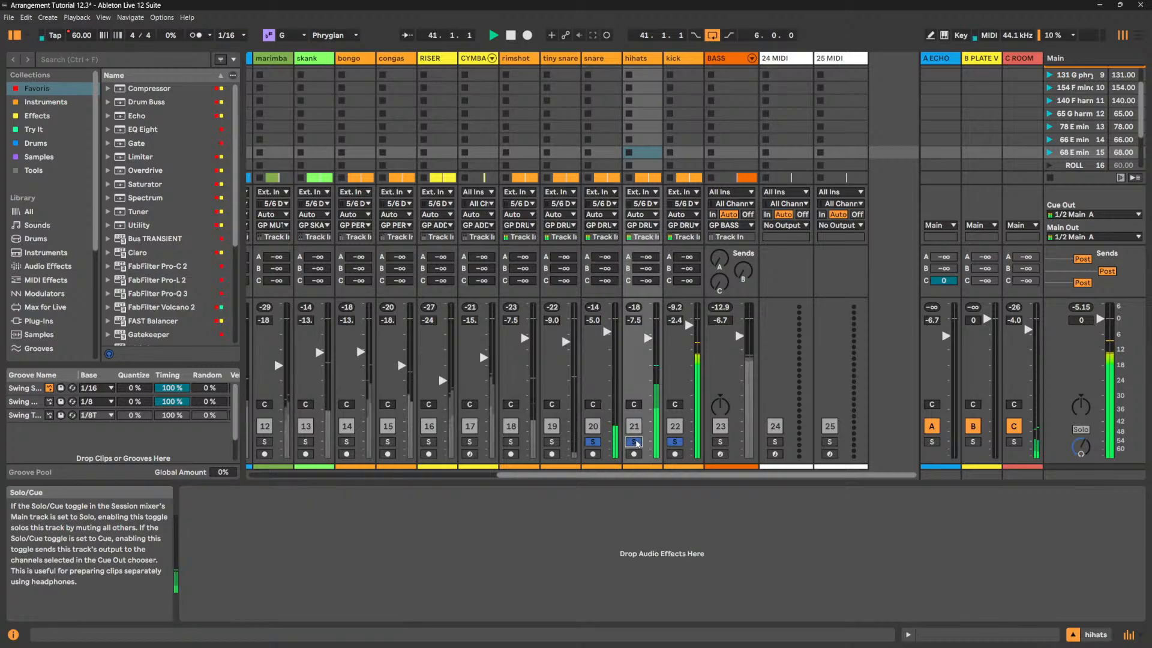
- Set the low-cut band in the C ROOM return's EQ Eight to 250 Hz and solo that return
left_click_drag(594, 475, 262, 485)
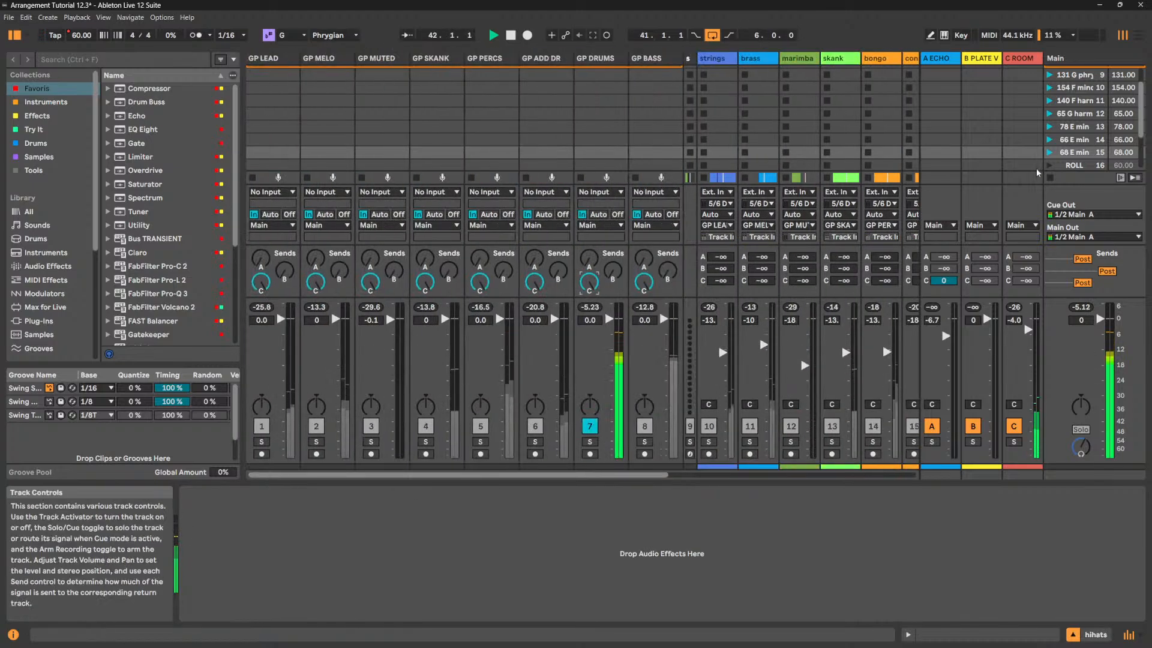
left_click(1020, 58)
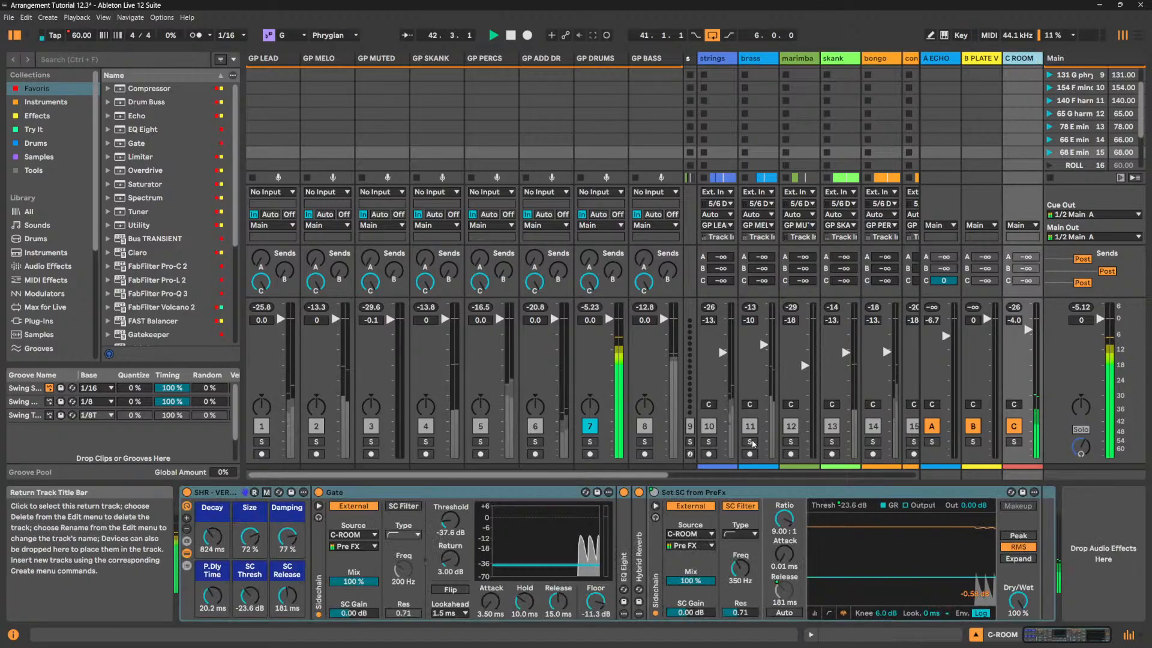
double_click(624, 528)
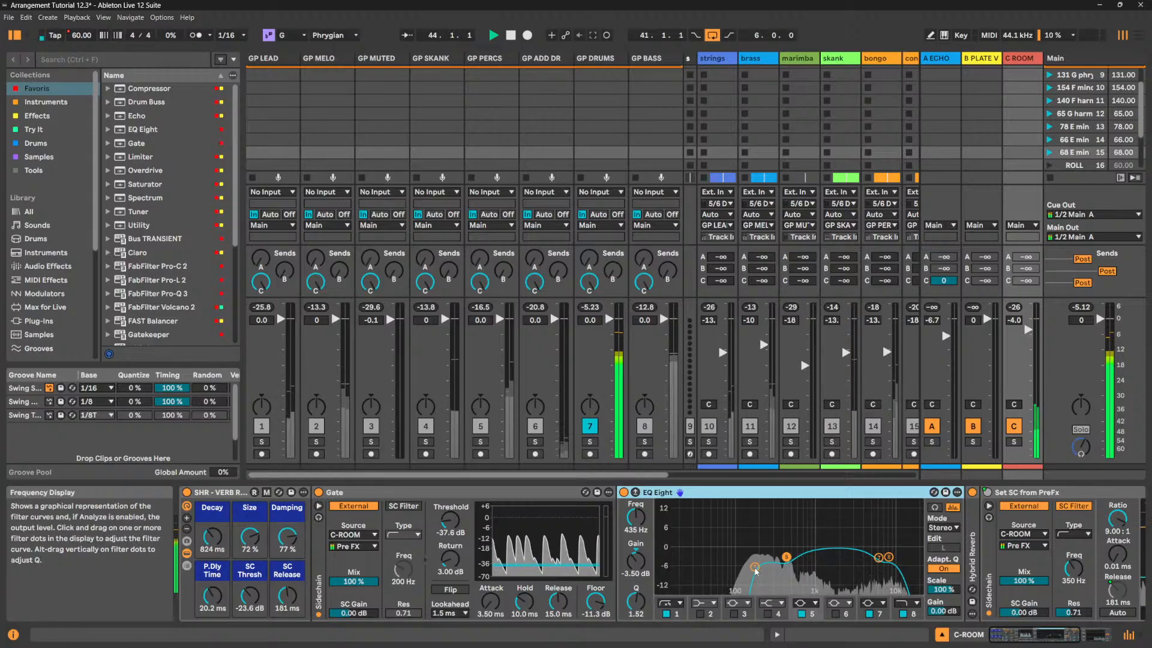
left_click_drag(755, 570, 768, 571)
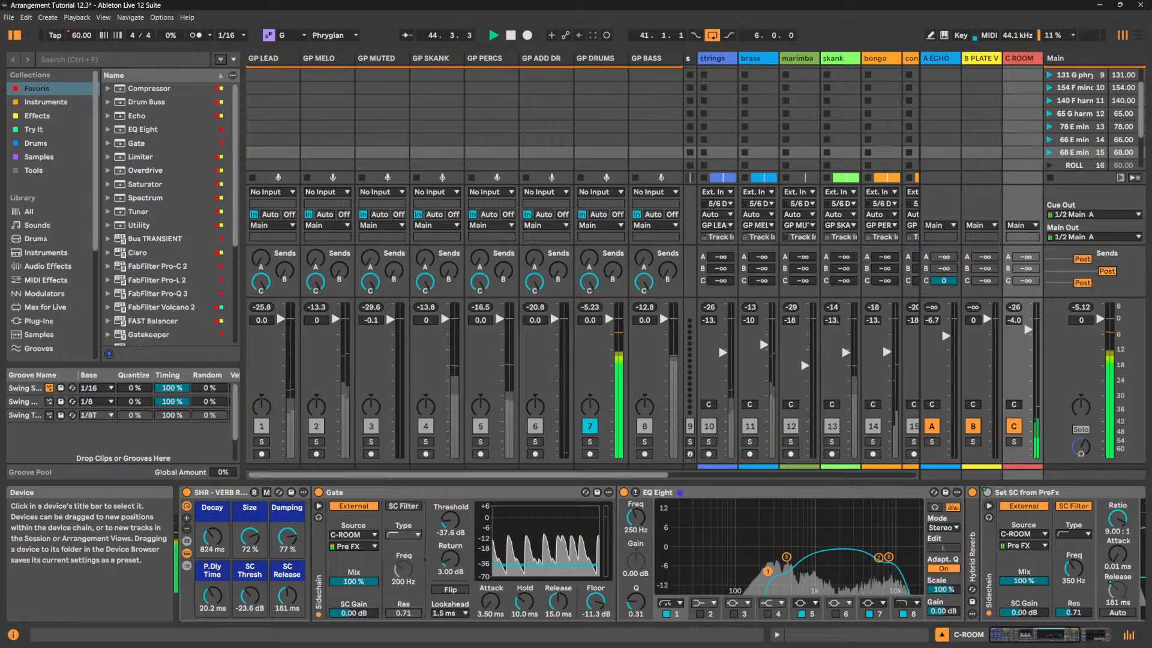
left_click(1013, 441)
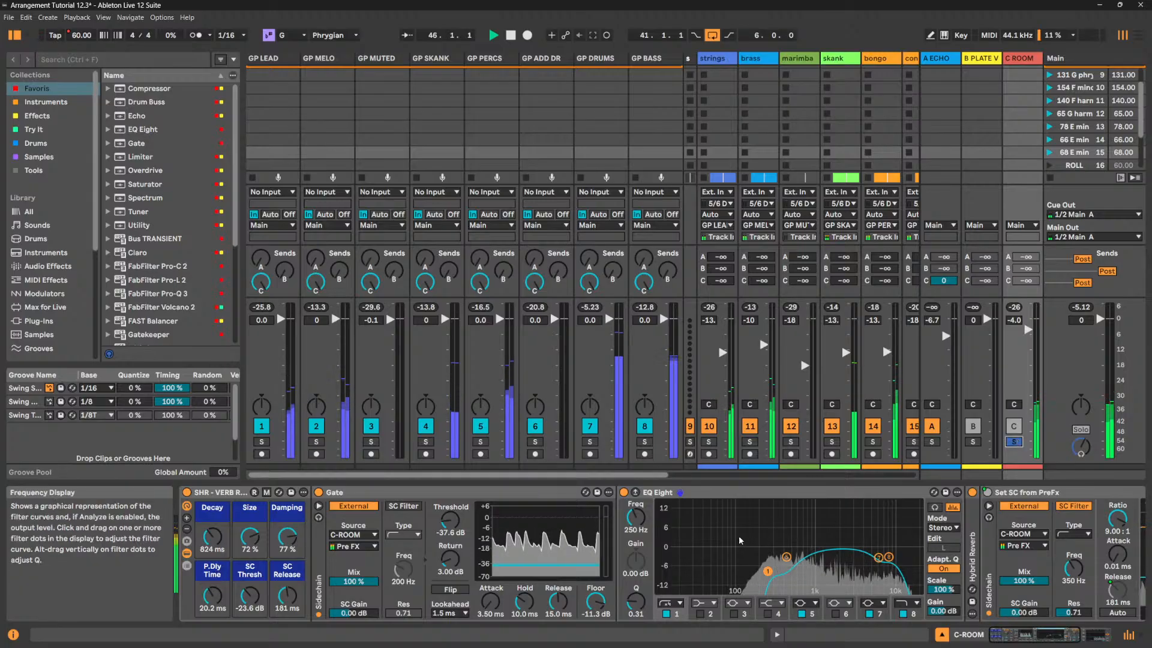
- Solo the kick, snare and hihats together and set the hihats' volume to -6.6 dB
left_click_drag(641, 475, 845, 478)
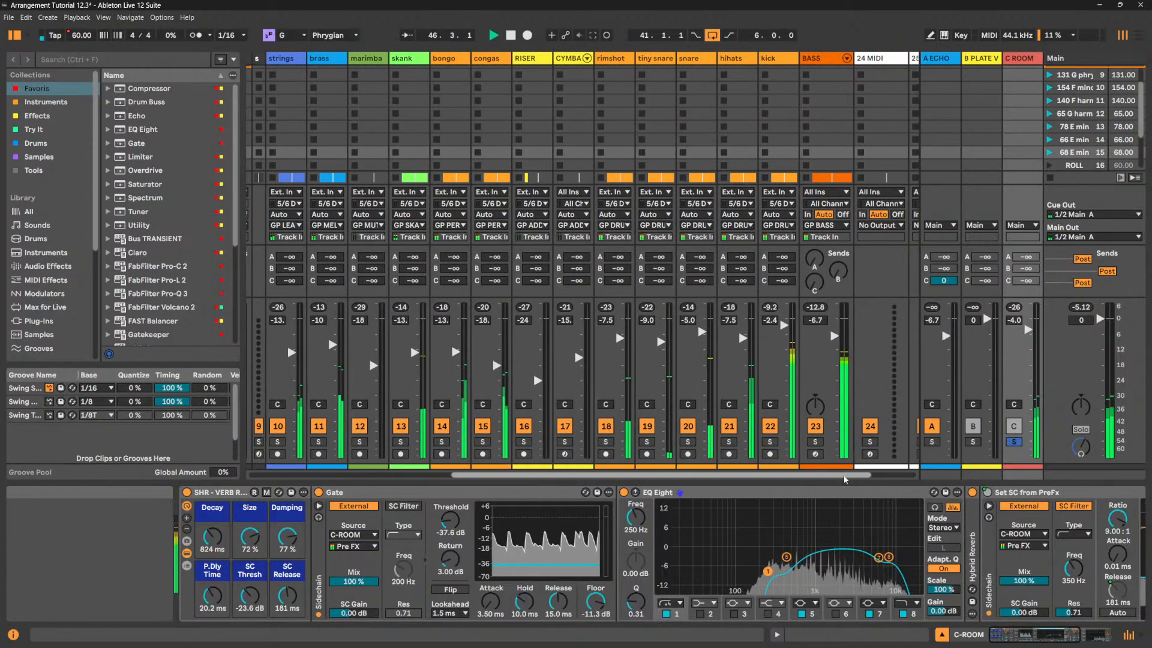
left_click(770, 441)
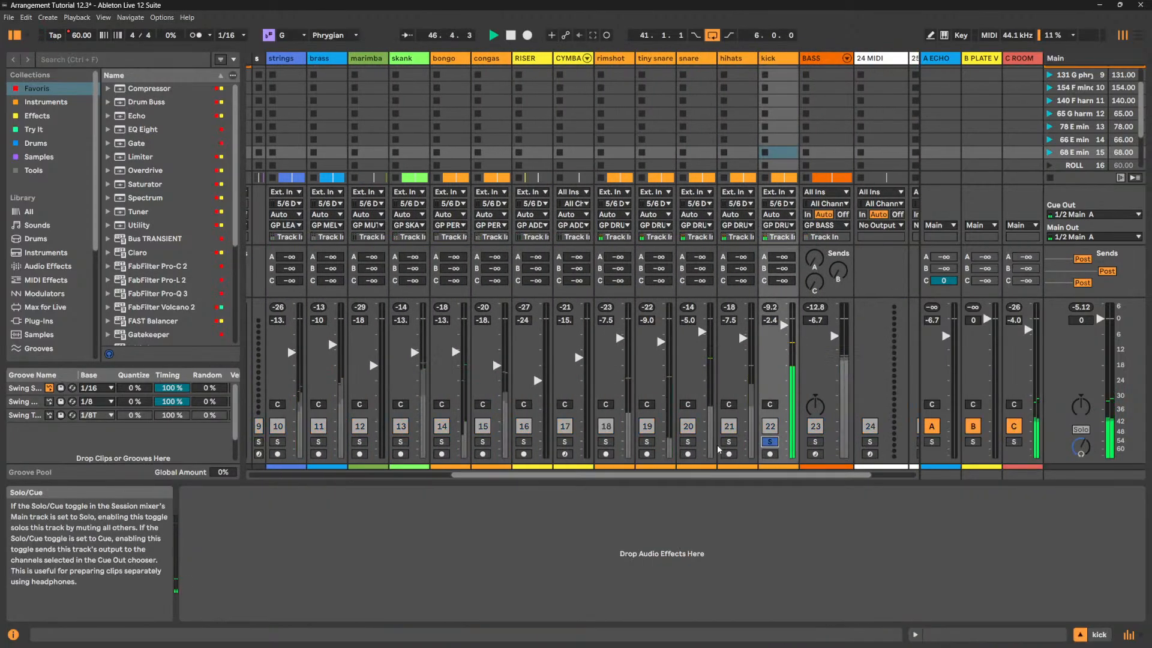
left_click(687, 442, "ctrl")
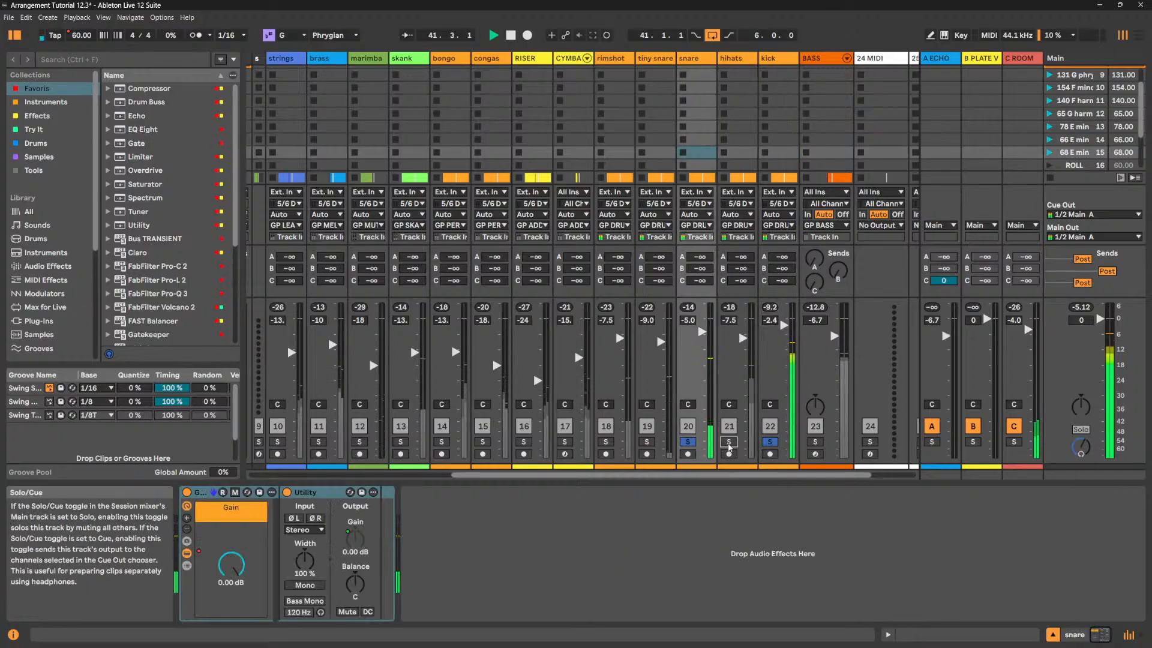
left_click(729, 442, "ctrl")
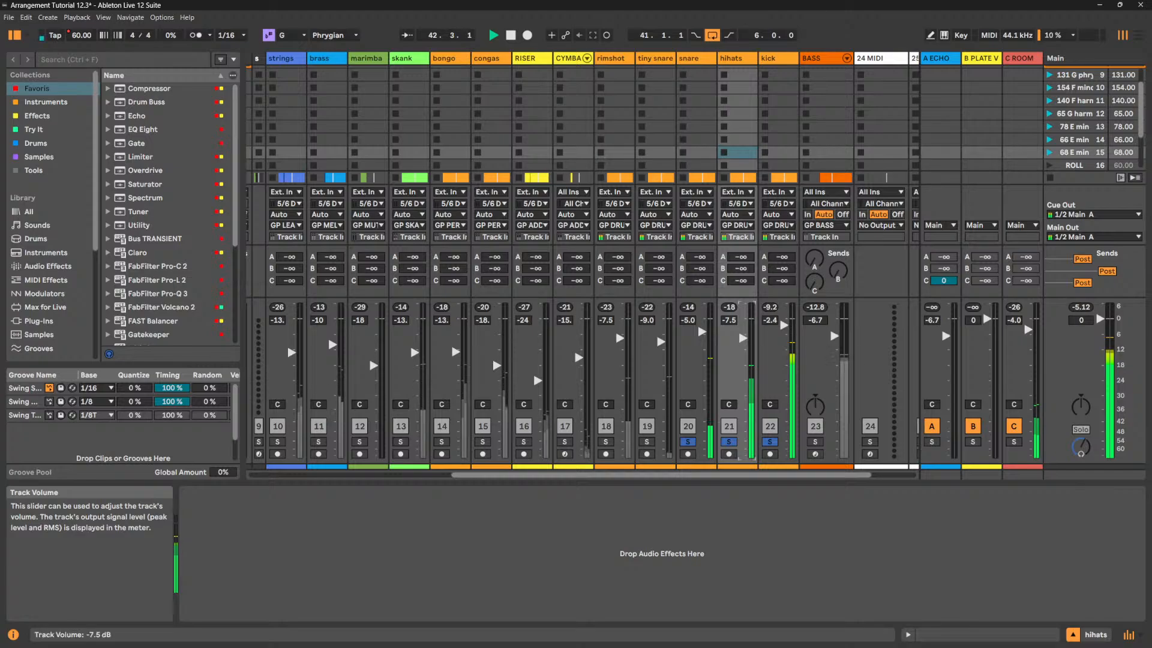
- Add the tiny snare and rimshot to the soloed drums and raise the rimshot's volume to -3.0 dB
left_click(647, 441, "ctrl")
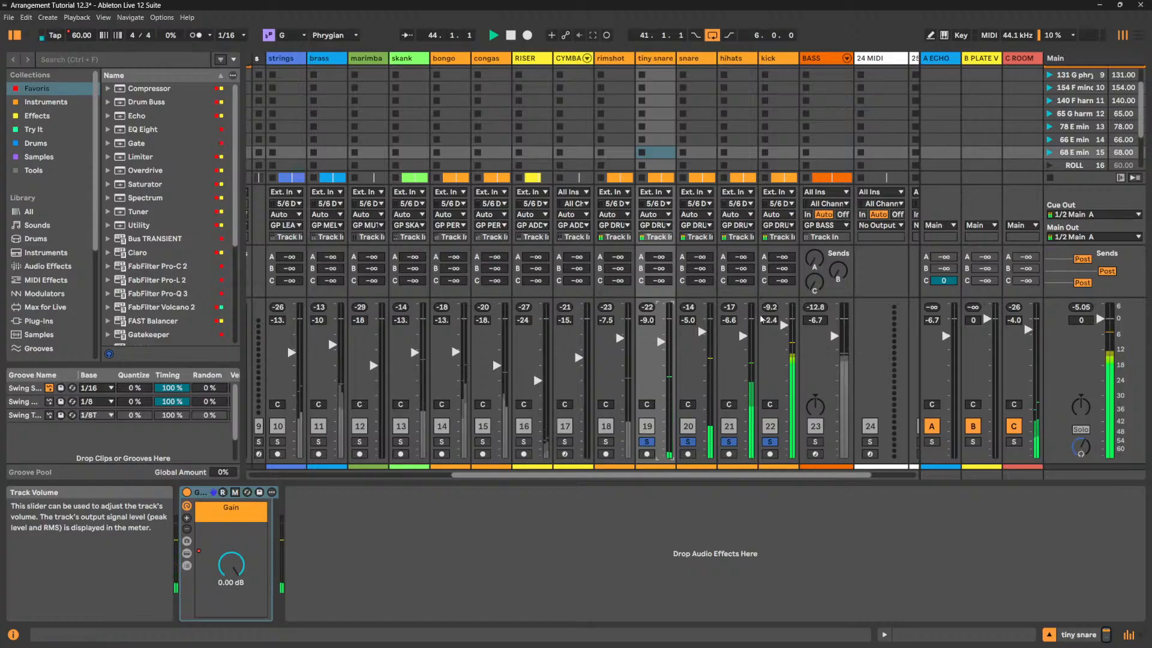
left_click(606, 441, "ctrl")
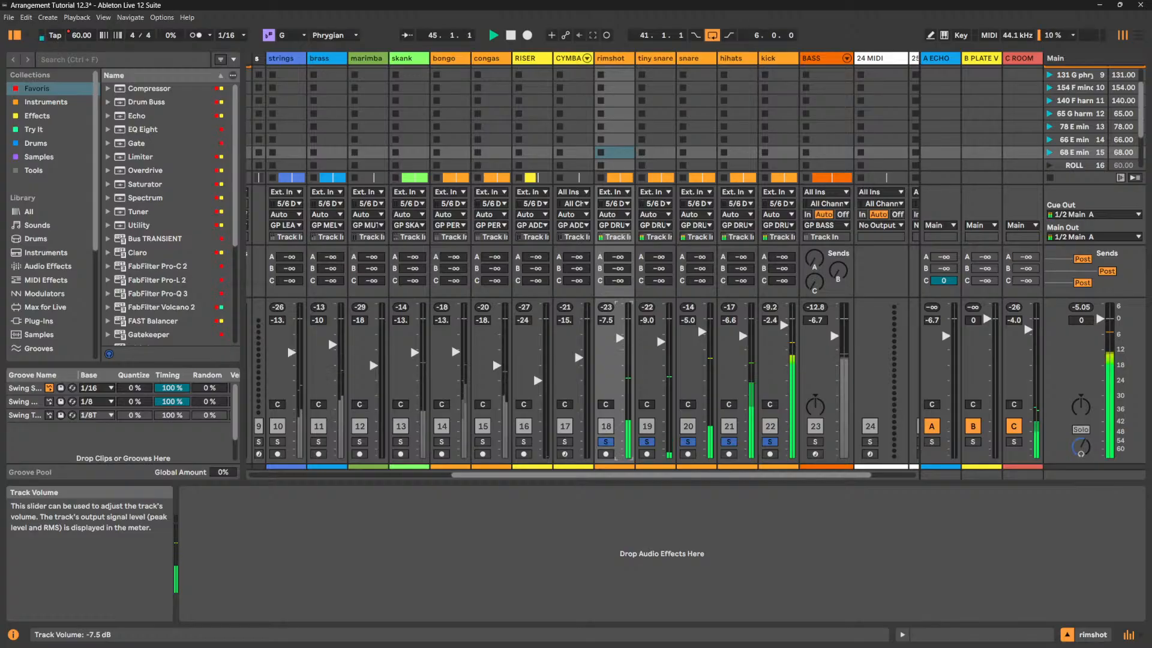
left_click_drag(619, 338, 620, 326)
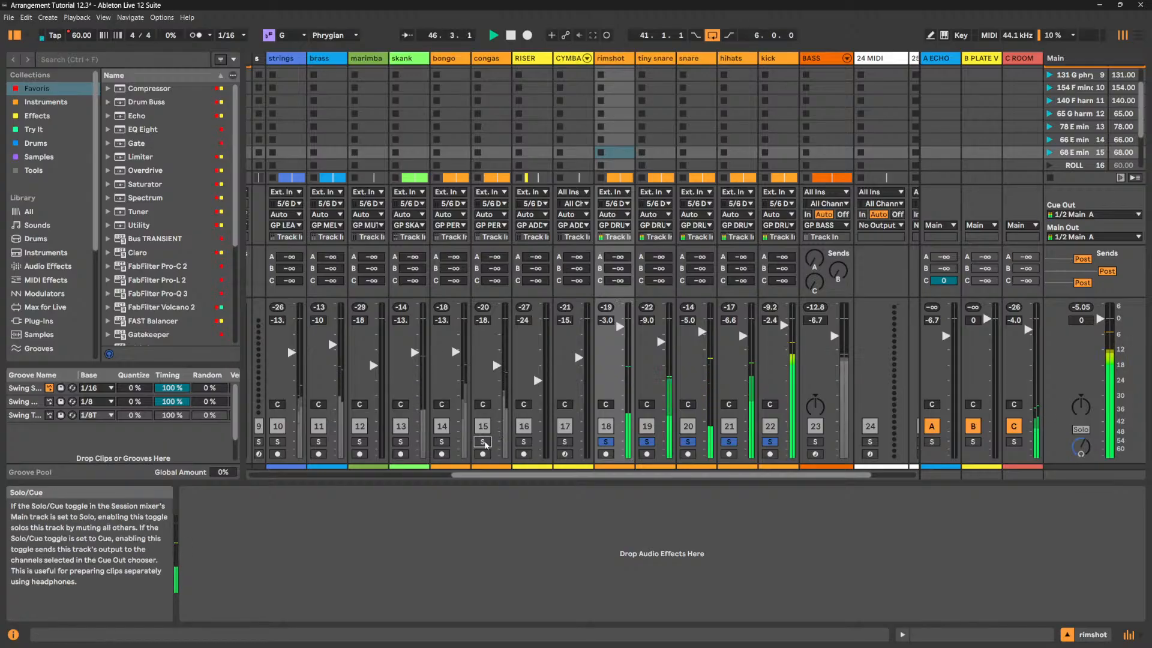
- Add the congas, bongo and skank to the solo, setting them to -18.4 dB, about -16 dB and about -12 dB respectively
left_click(483, 442)
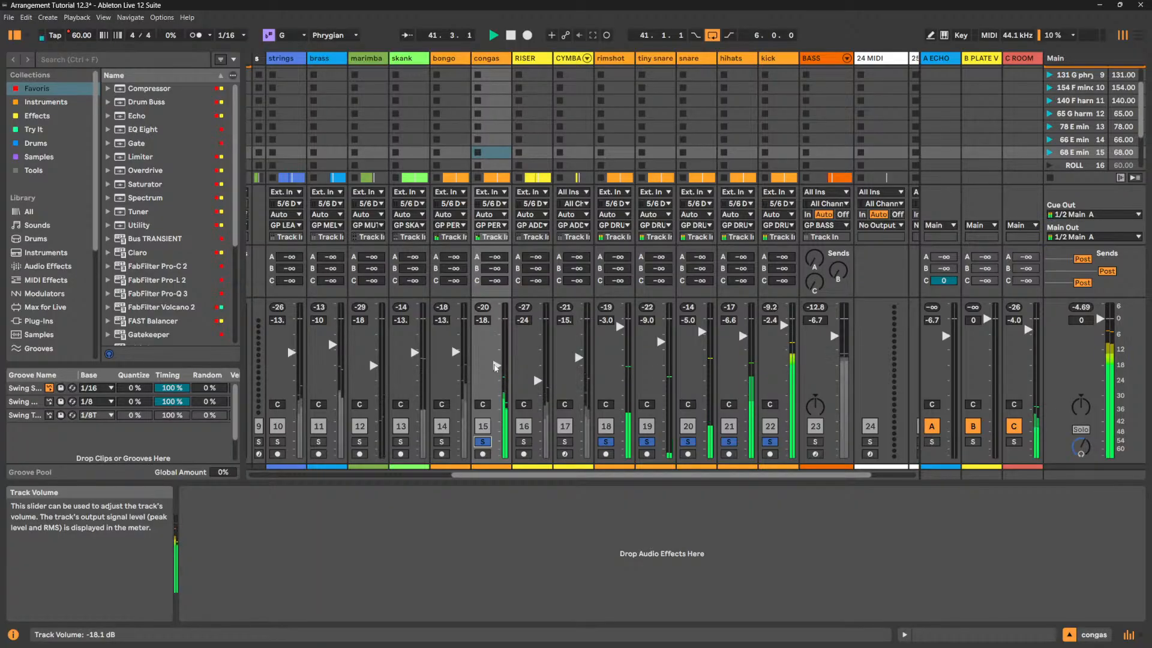
left_click_drag(496, 367, 495, 368)
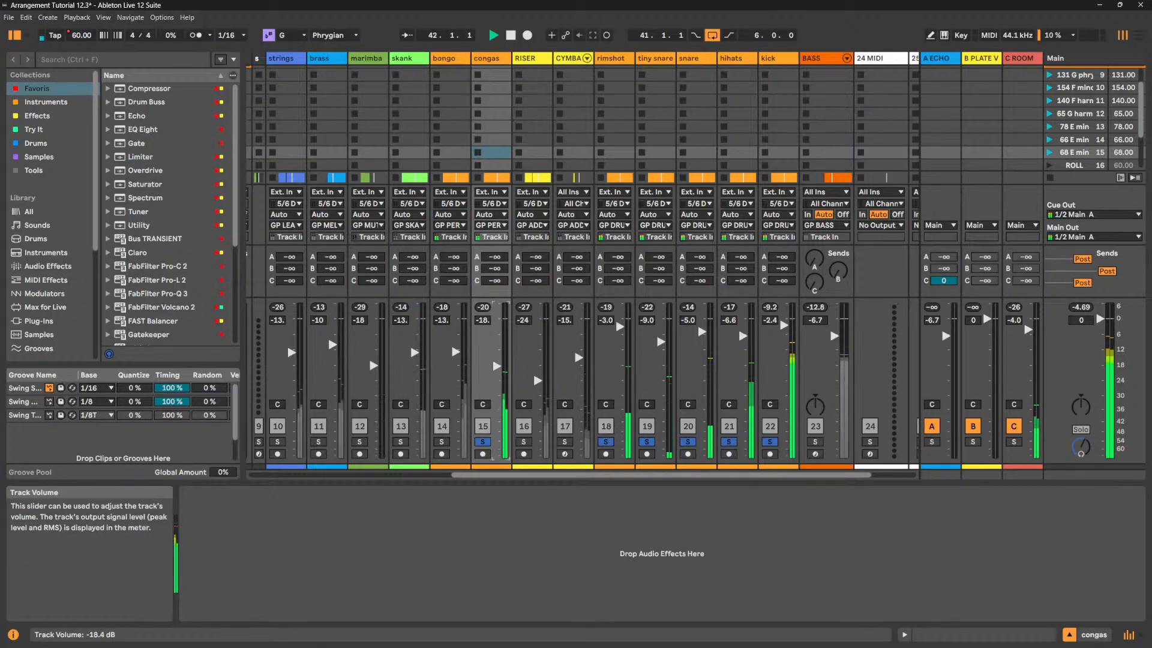
left_click(443, 442)
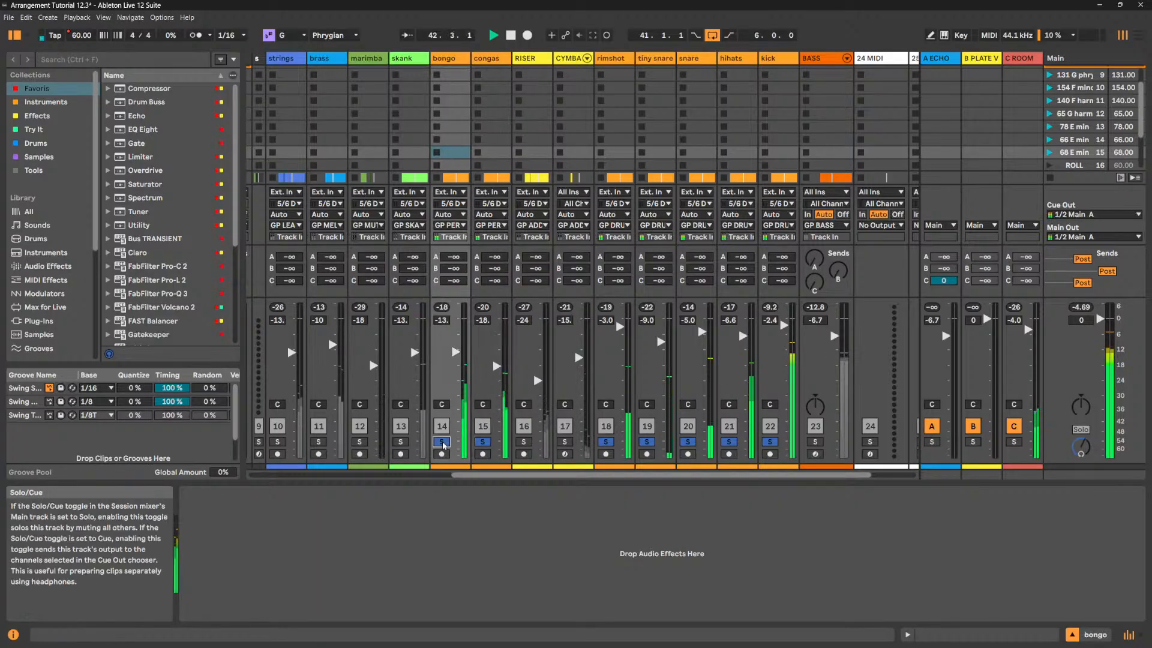
left_click_drag(456, 351, 455, 359)
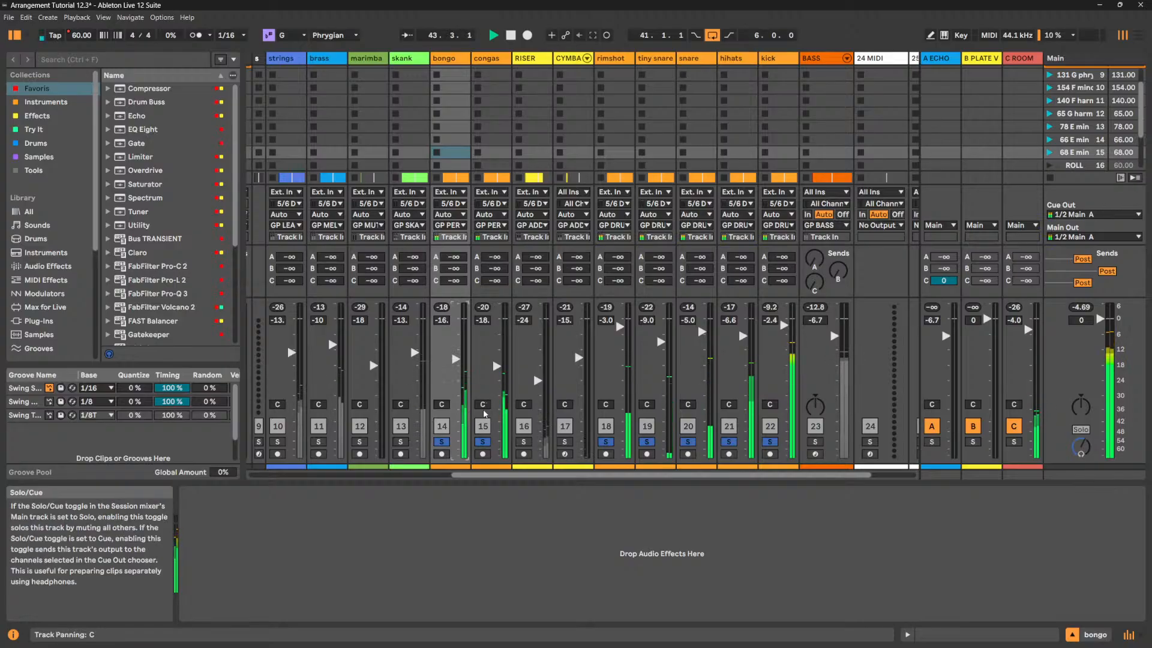
left_click(400, 442)
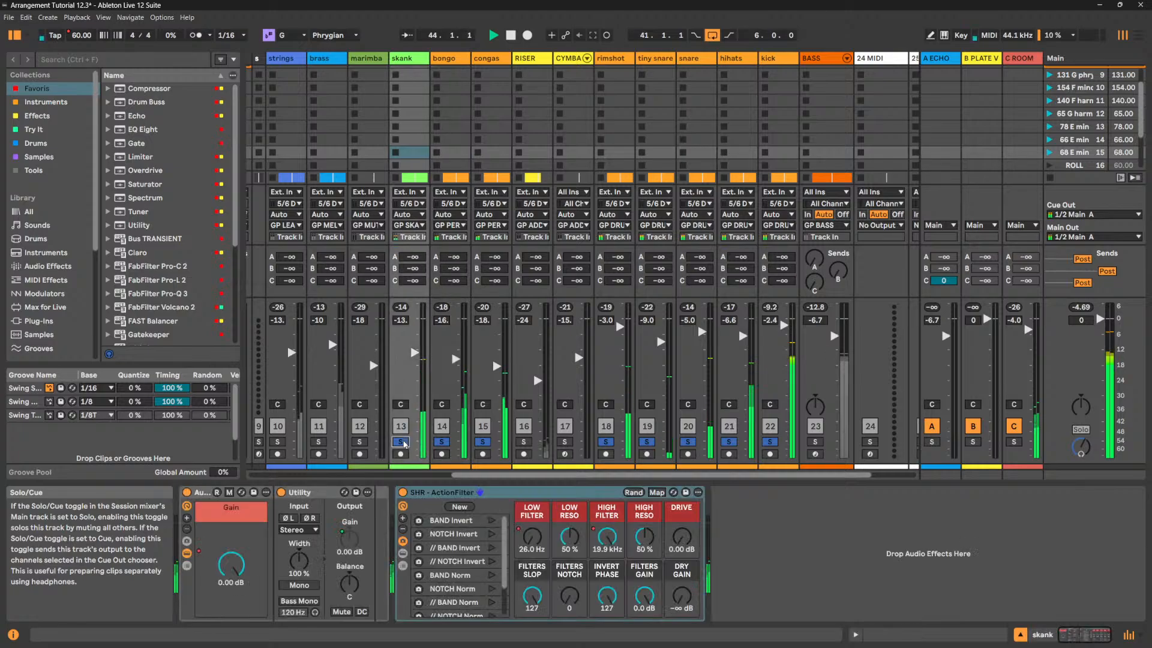
left_click_drag(414, 352, 414, 351)
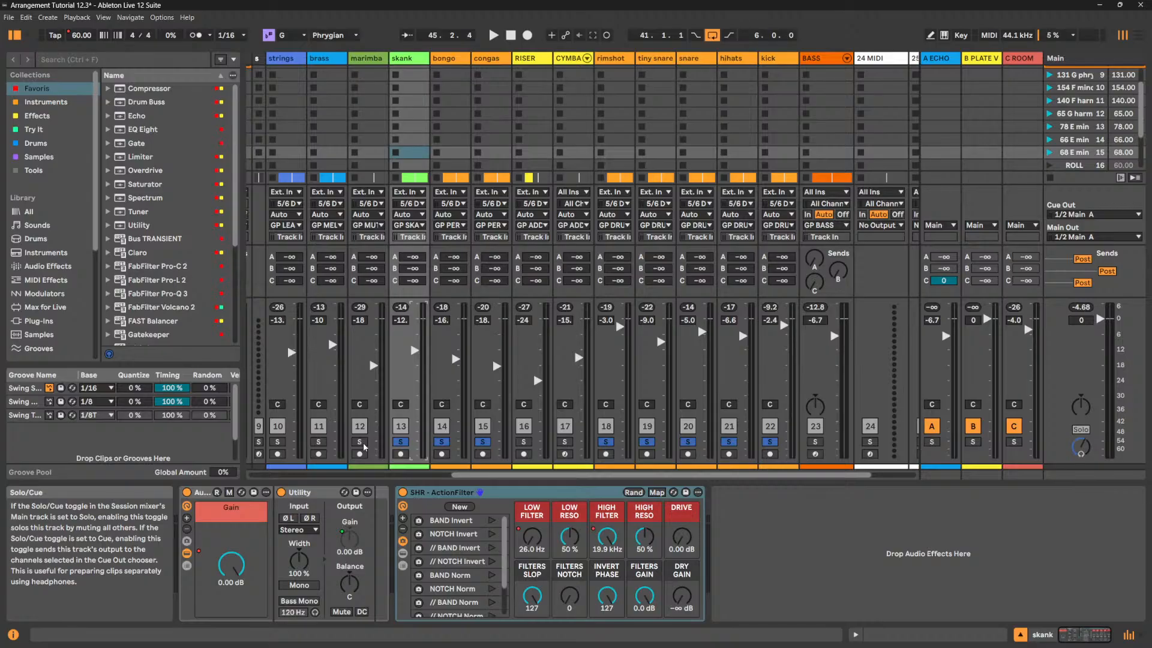
- Clear all solos, mute the strings, brass and BASS tracks, and play the loop with the remaining tracks
left_click(363, 446)
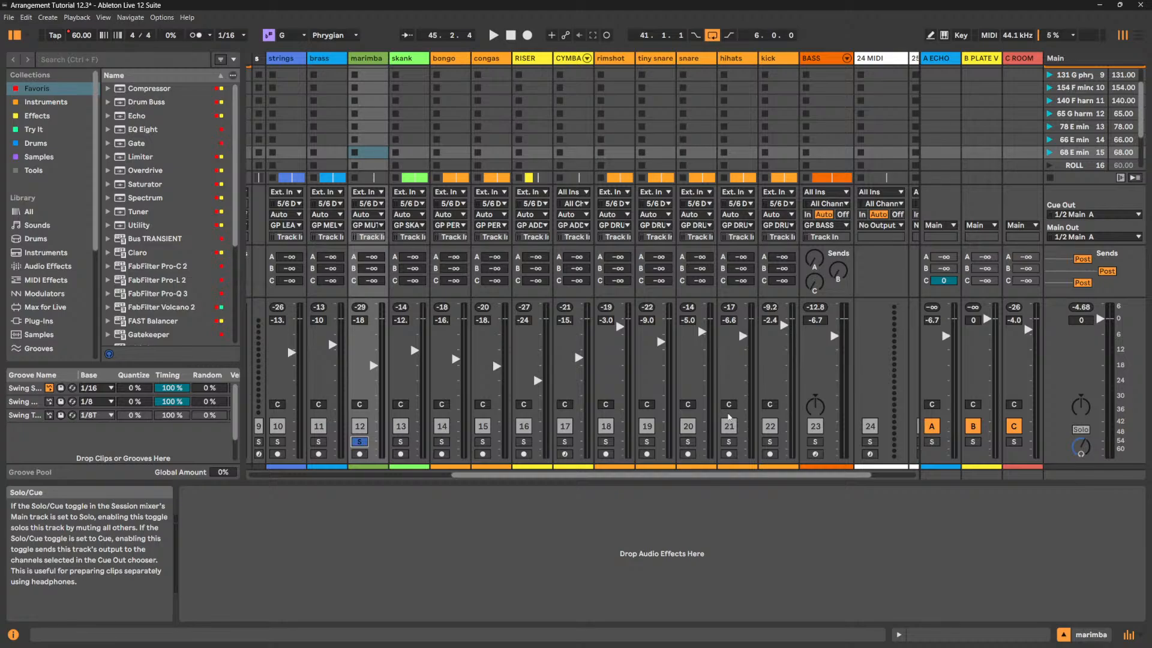
left_click(359, 443)
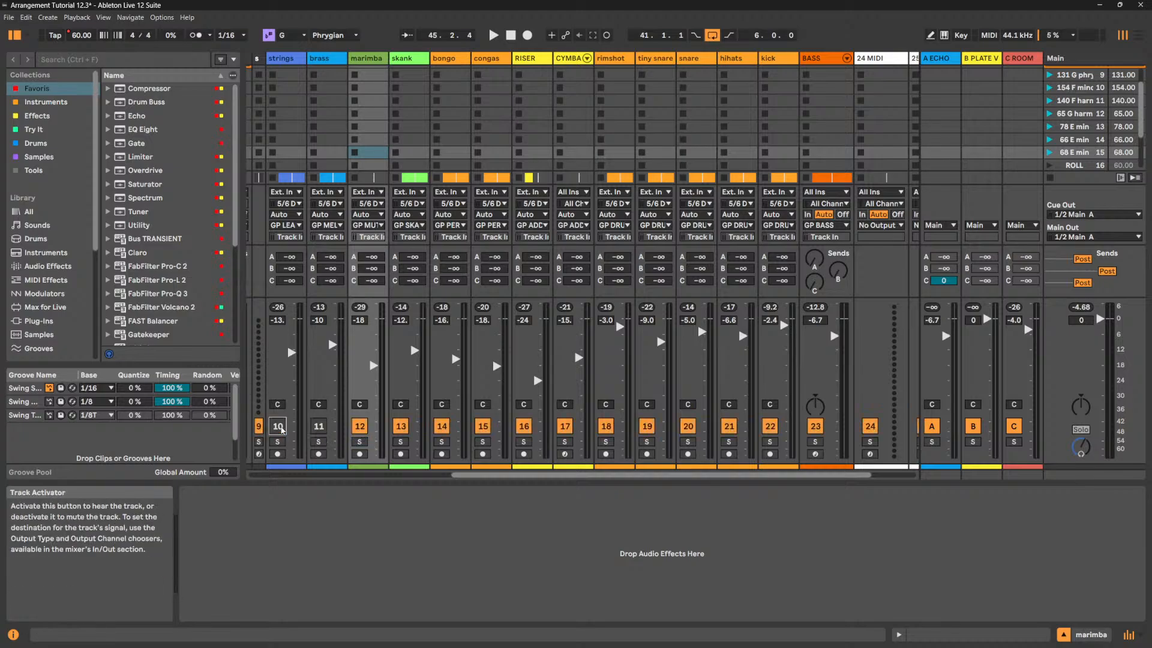
key("space")
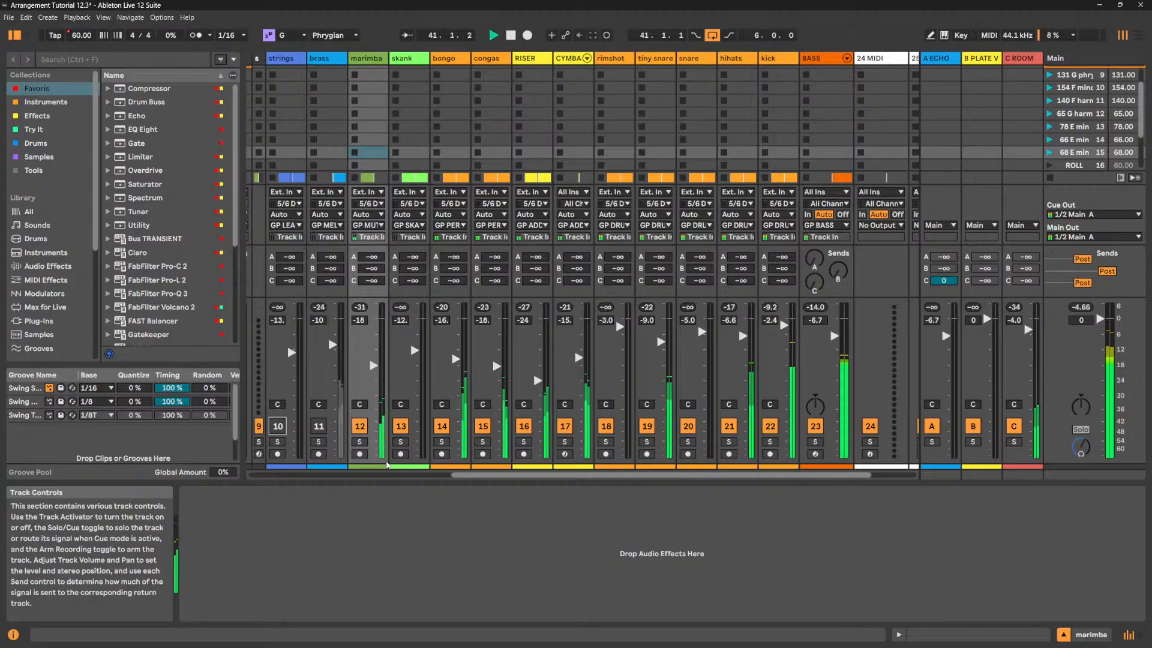
left_click(816, 426)
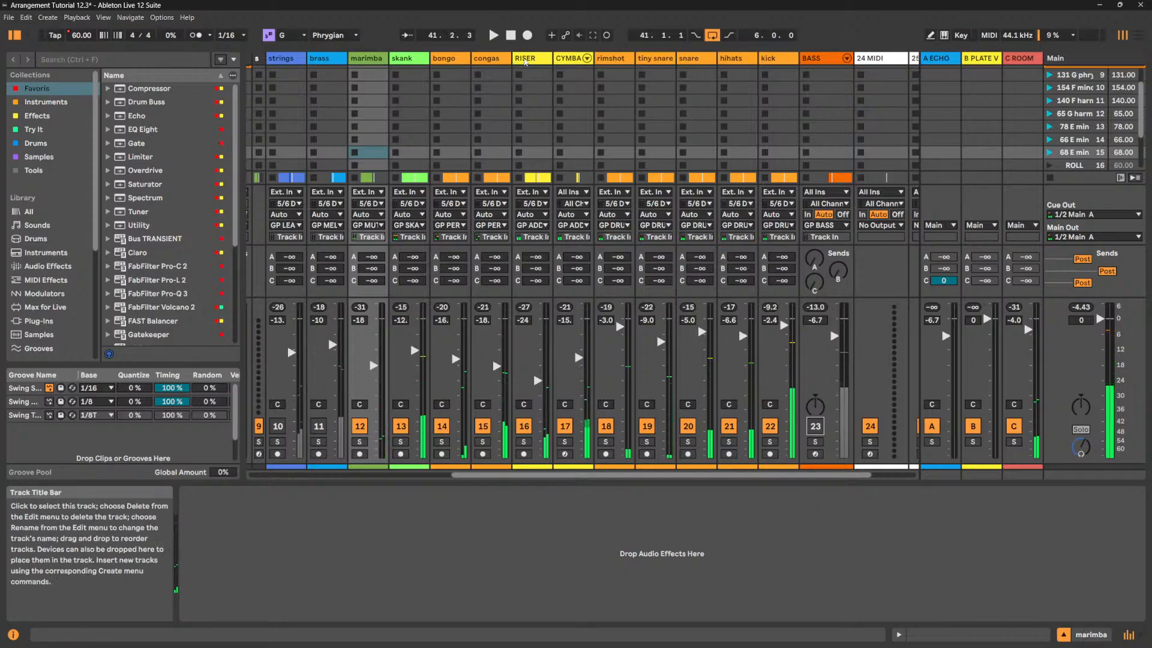
- Select the RISER and CYMBALS tracks together, lower their volumes with CYMBALS at -18.7 dB, and resume playback
left_click(525, 60)
left_click(570, 60)
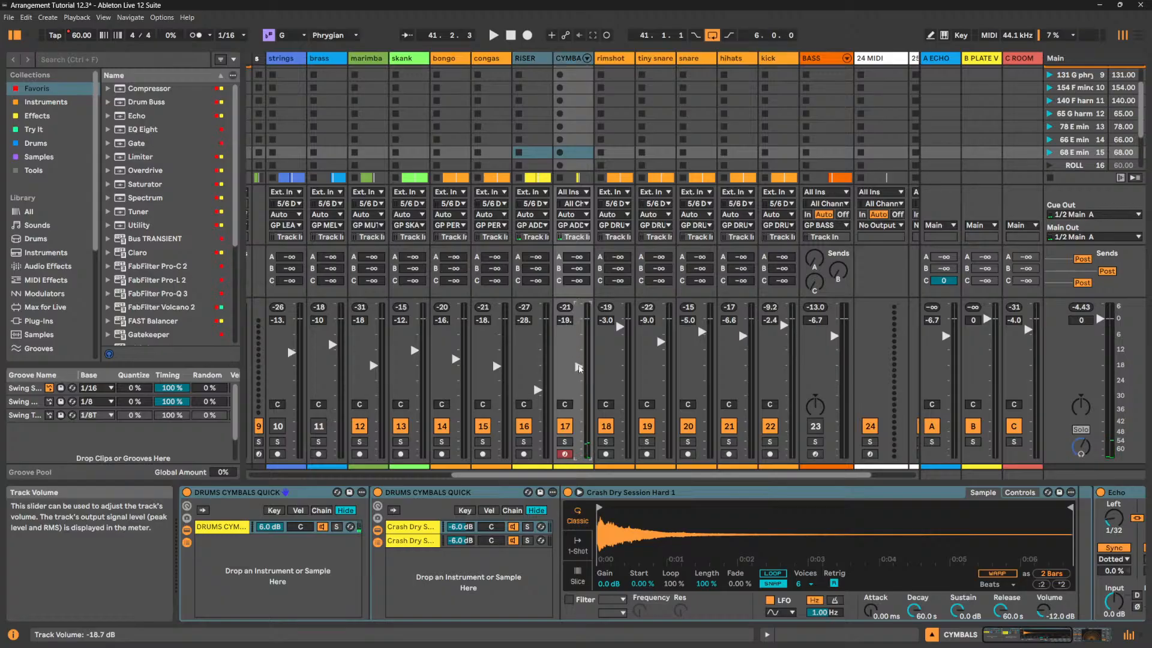
key("space")
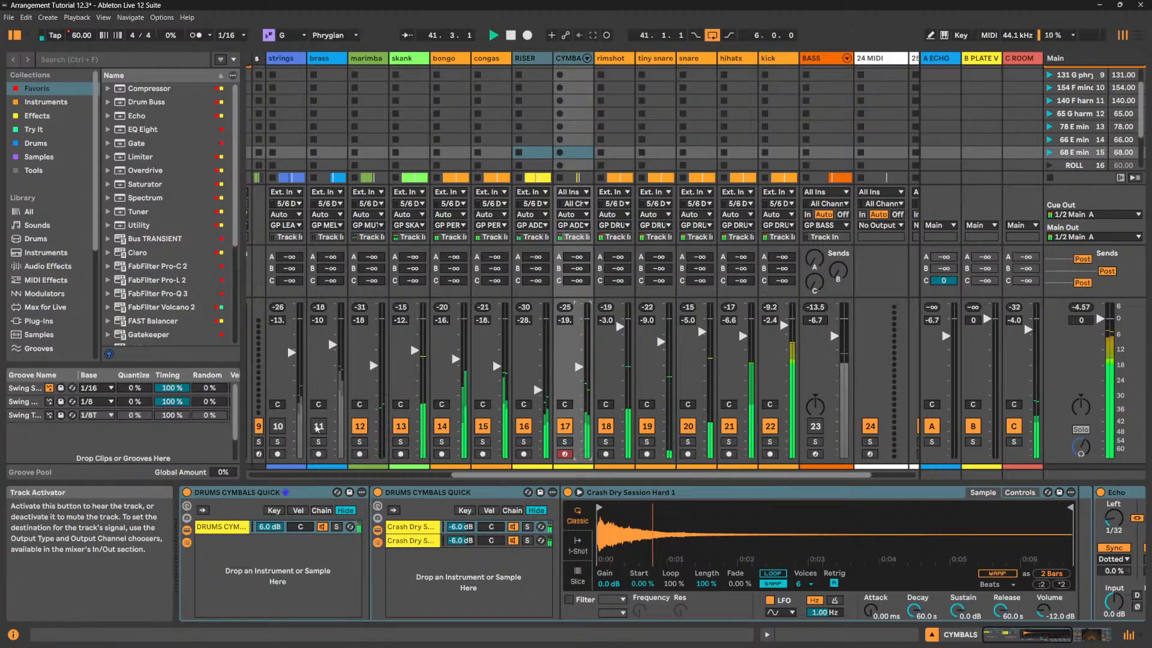
- Unmute the brass, raise its volume to -7.0 dB, and unmute the strings
left_click(317, 427)
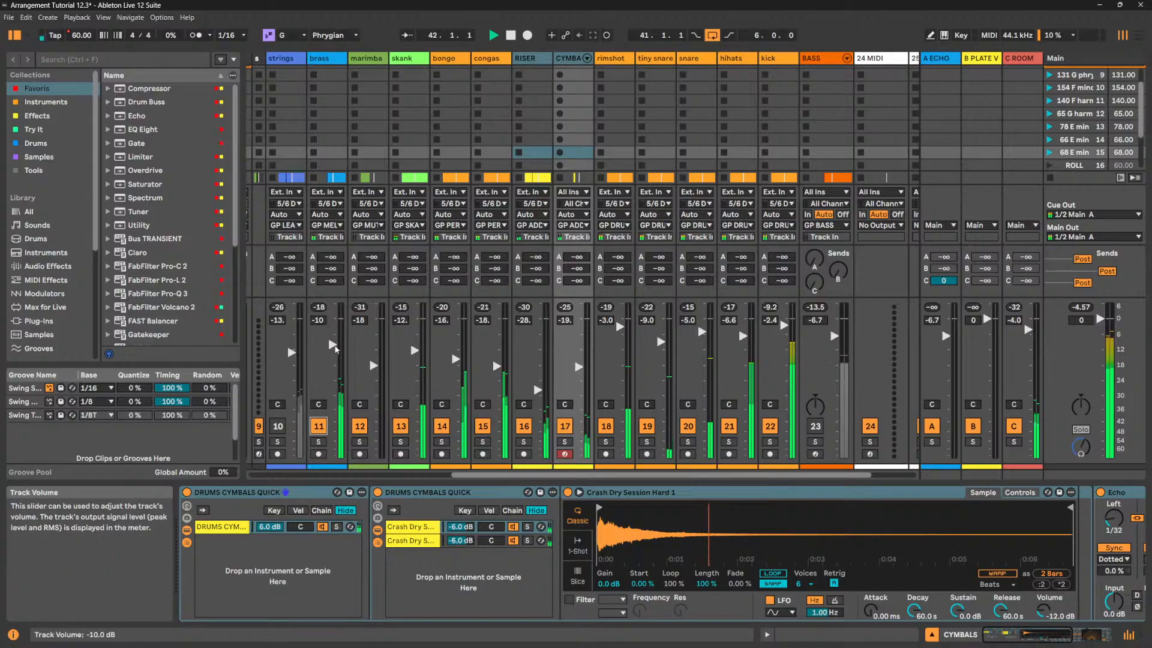
left_click_drag(334, 348, 291, 351)
left_click(278, 426)
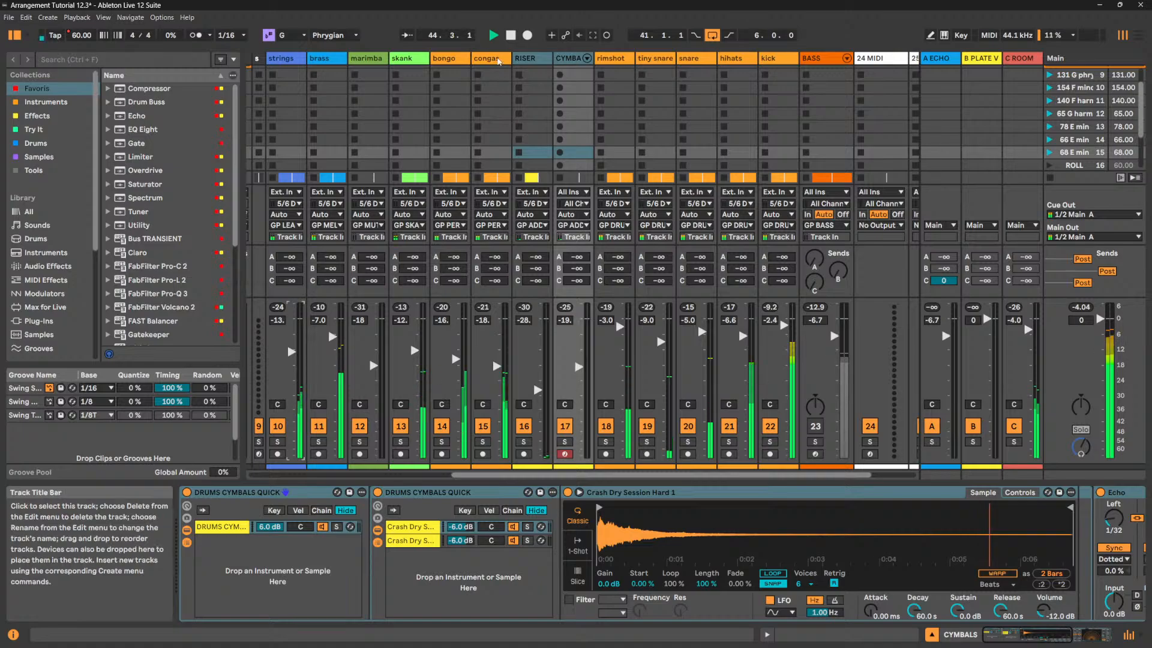
- Raise the skank's volume to -11.0 dB, unmute the BASS track and set its volume to -7.5 dB
left_click(495, 59)
left_click_drag(414, 352, 414, 348)
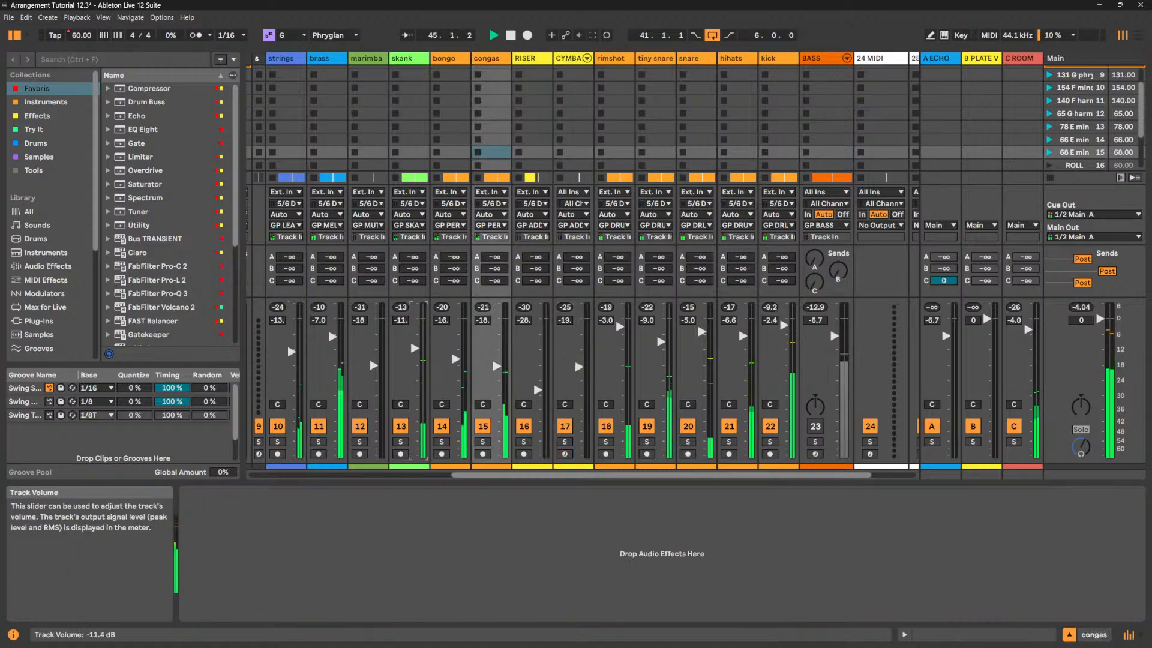
left_click(816, 426)
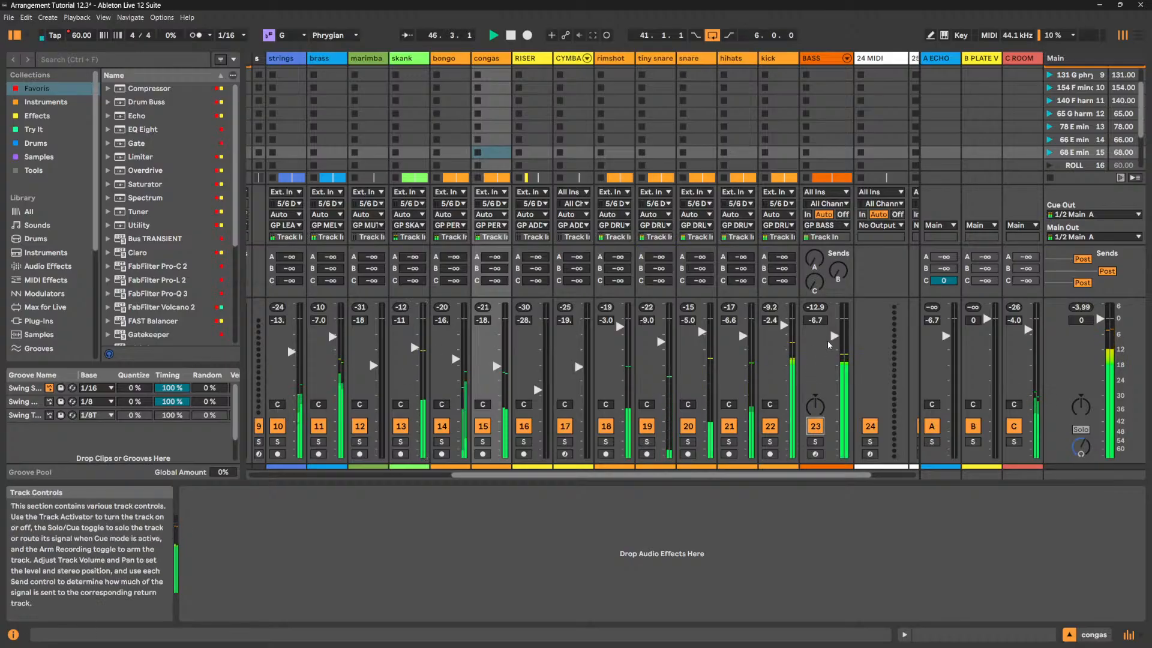
left_click_drag(841, 333, 841, 335)
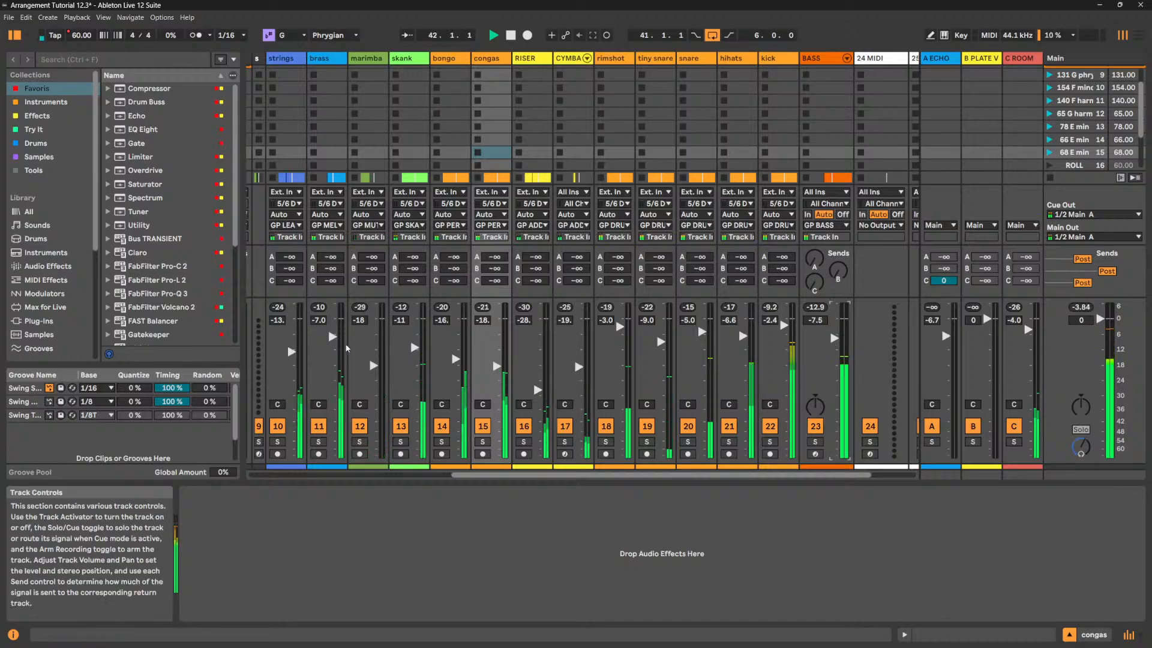
- Set the brass volume to -8.6 dB, stop playback and switch to the Arrangement View
left_click_drag(333, 337, 333, 341)
key("space")
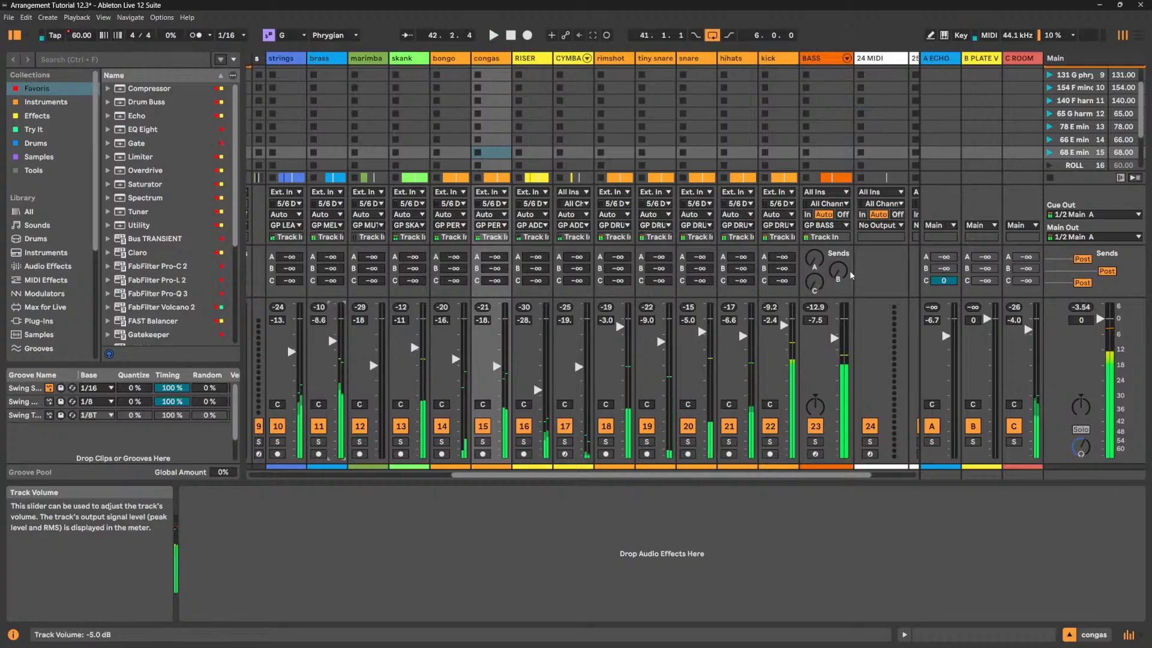
left_click(1140, 35)
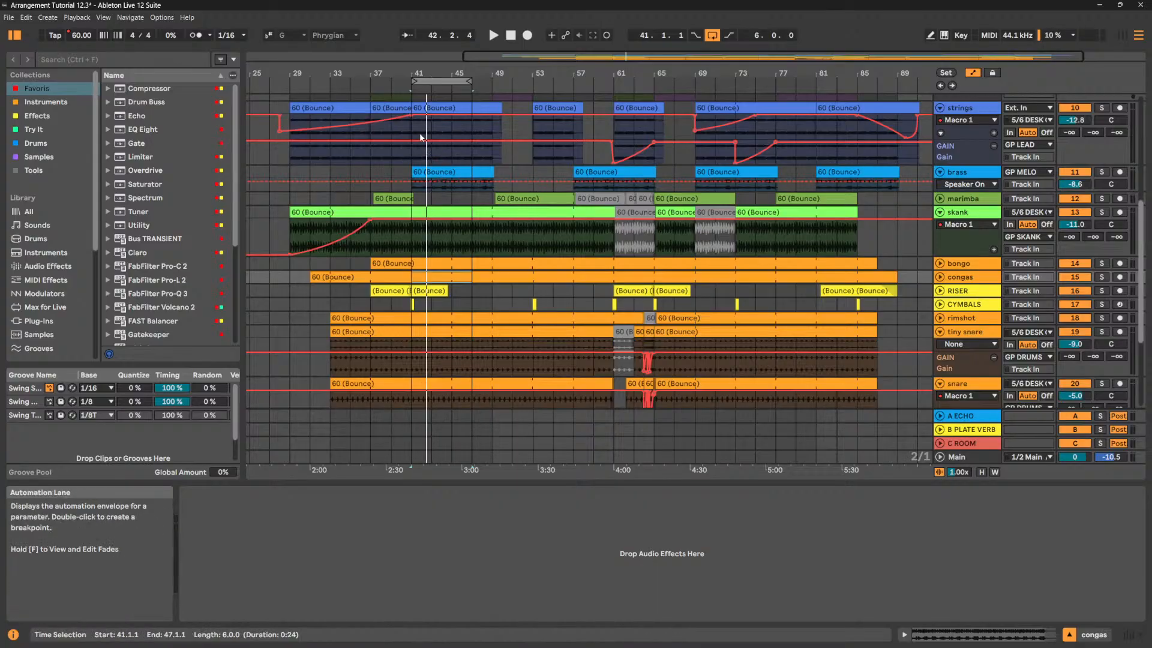
- Add FabFilter Pro-L 2 after the Clipper on the Main track and open its plug-in window
left_click_drag(412, 129, 456, 129)
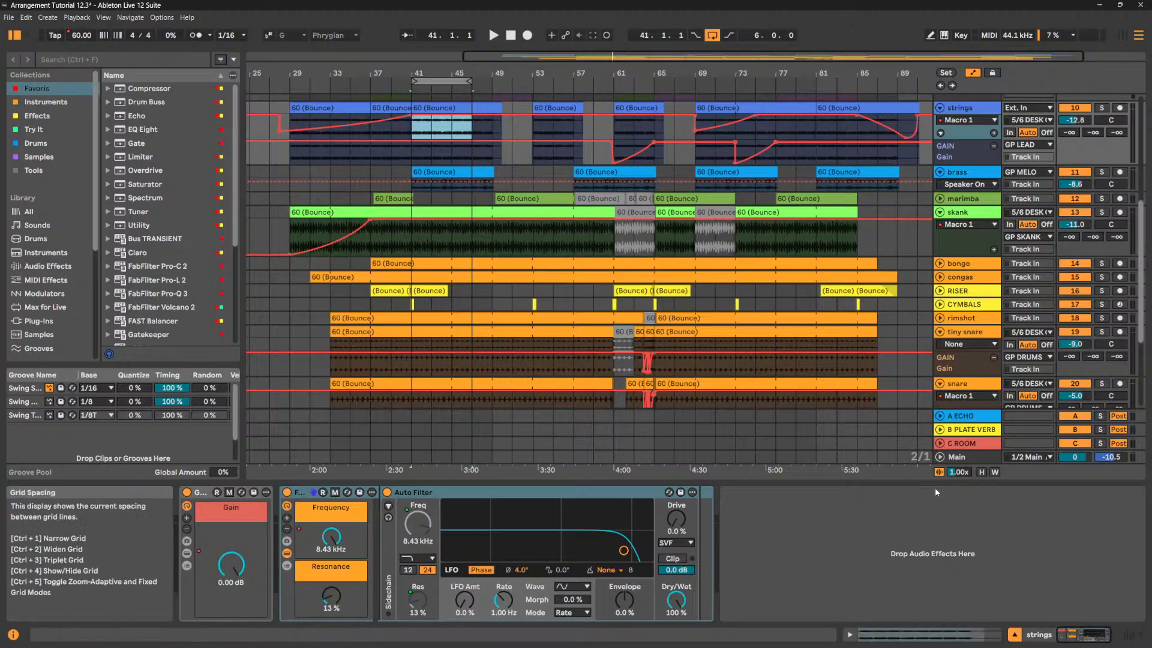
left_click(952, 458)
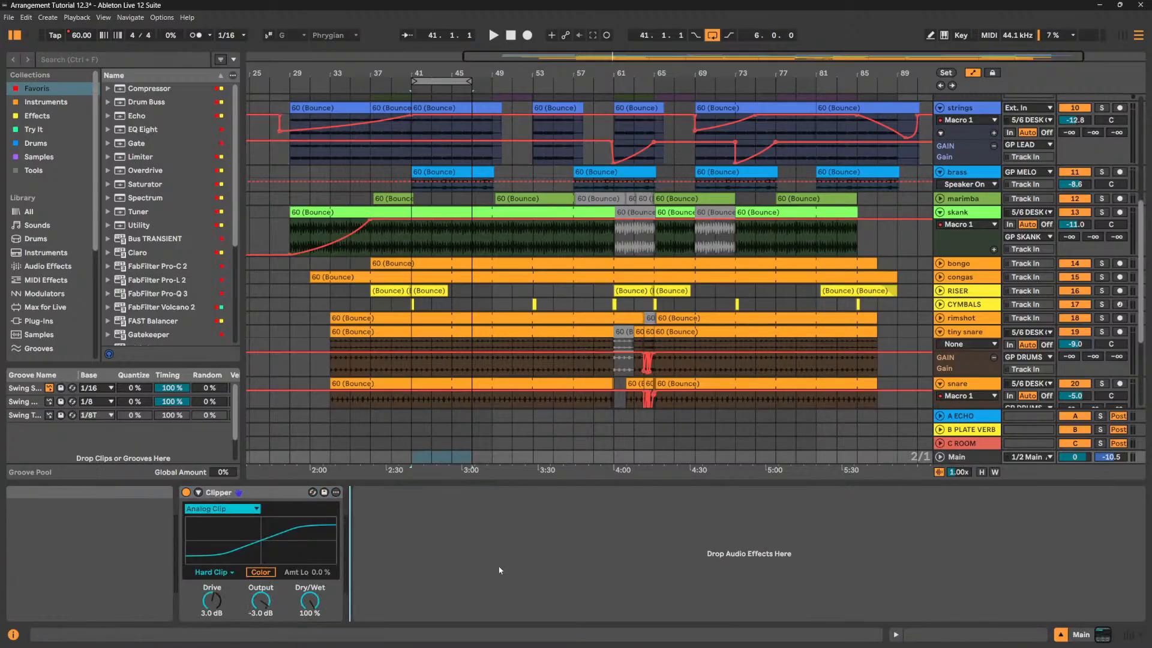
scroll(157, 238, "down", 1)
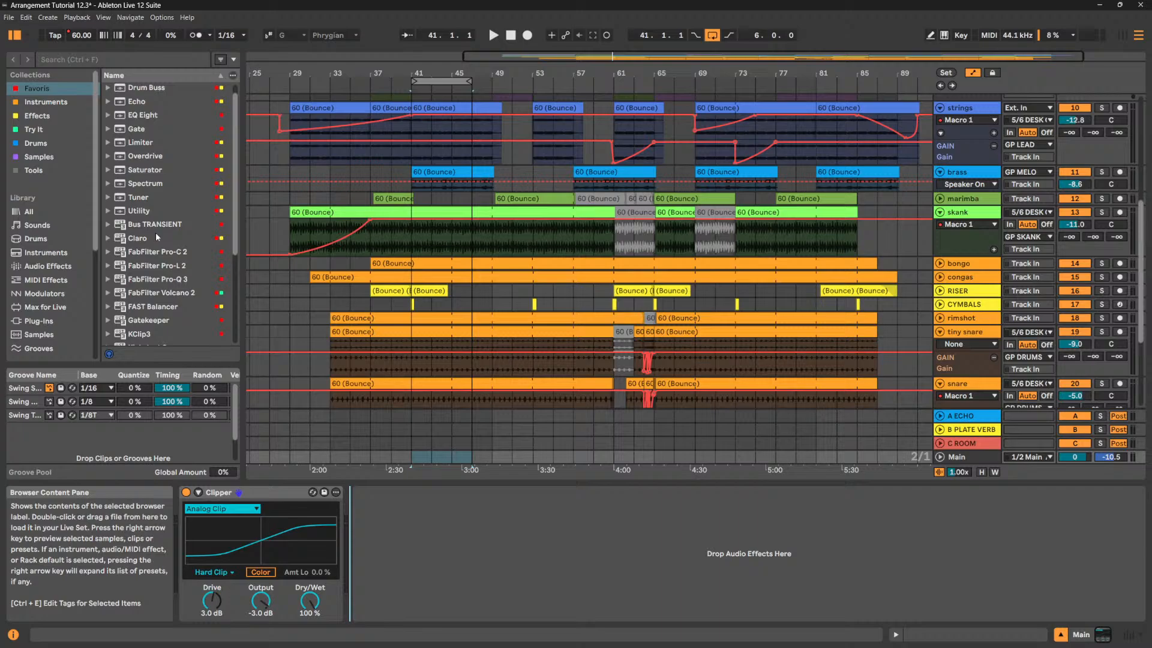
double_click(164, 267)
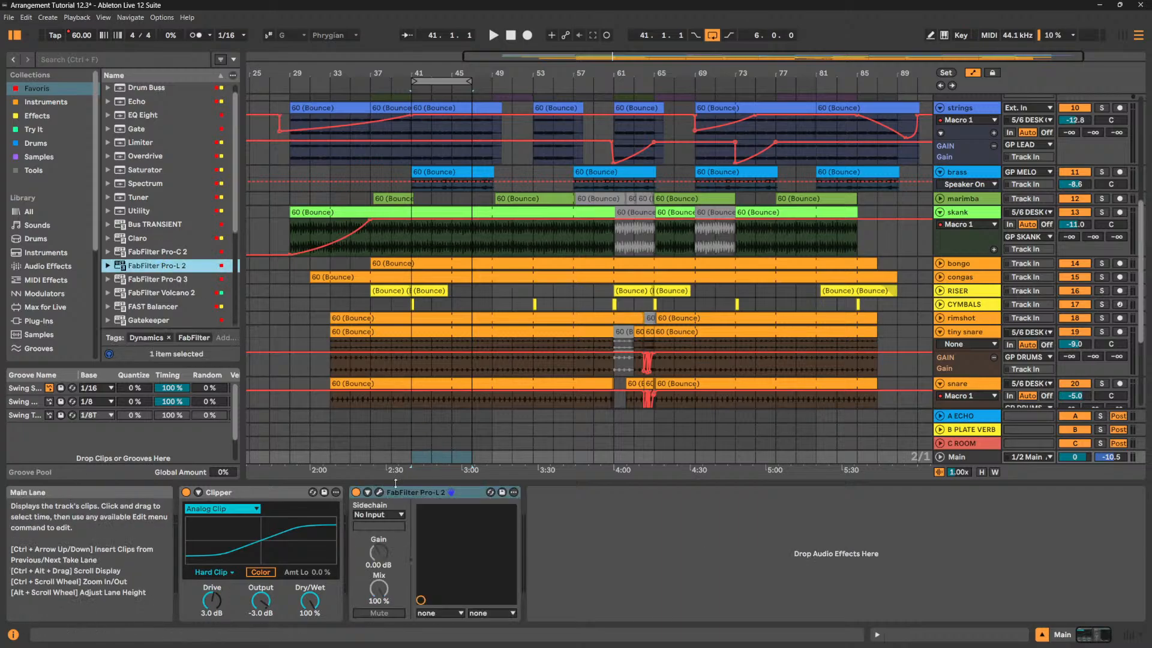
left_click(381, 493)
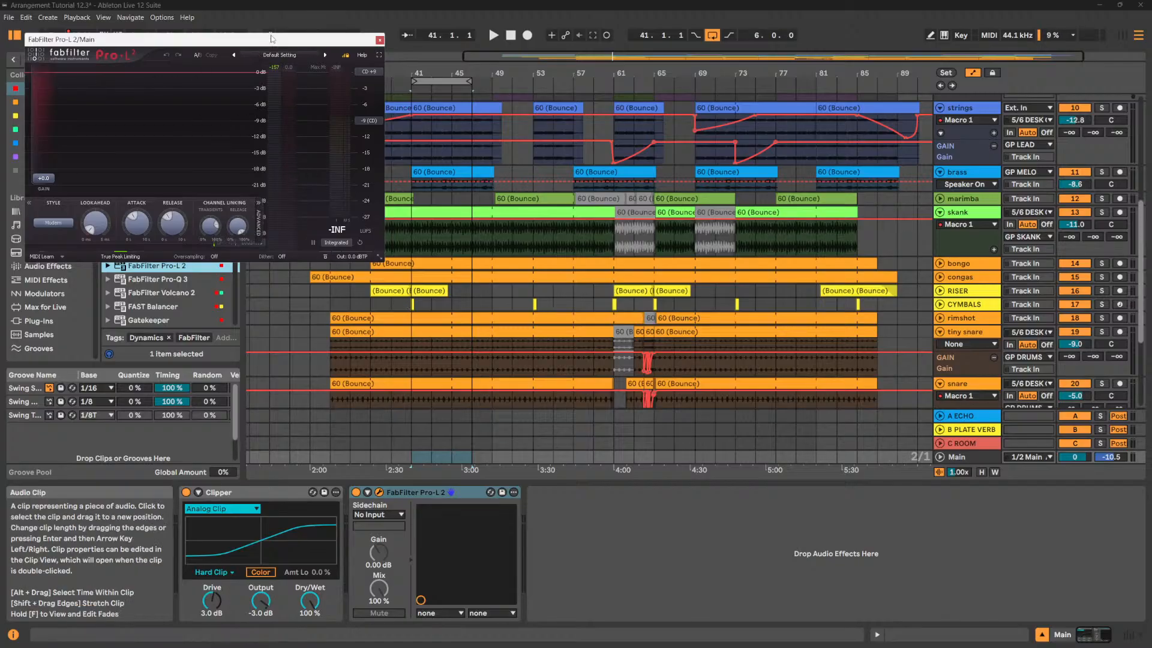
left_click_drag(243, 43, 407, 142)
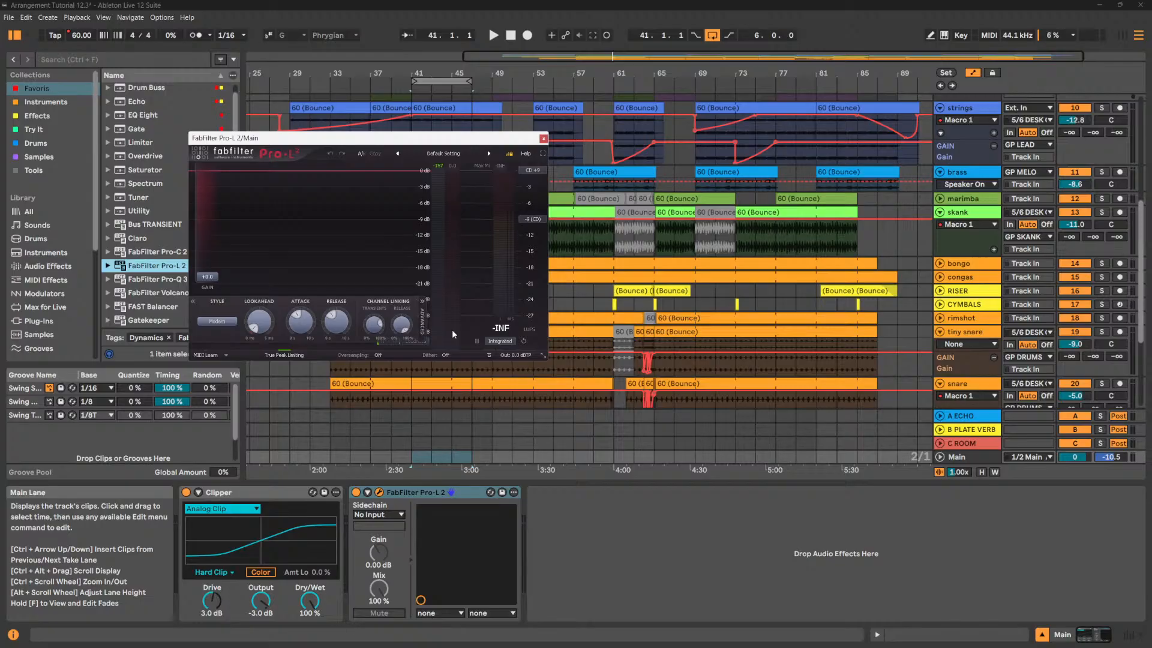
mouse_move(452, 330)
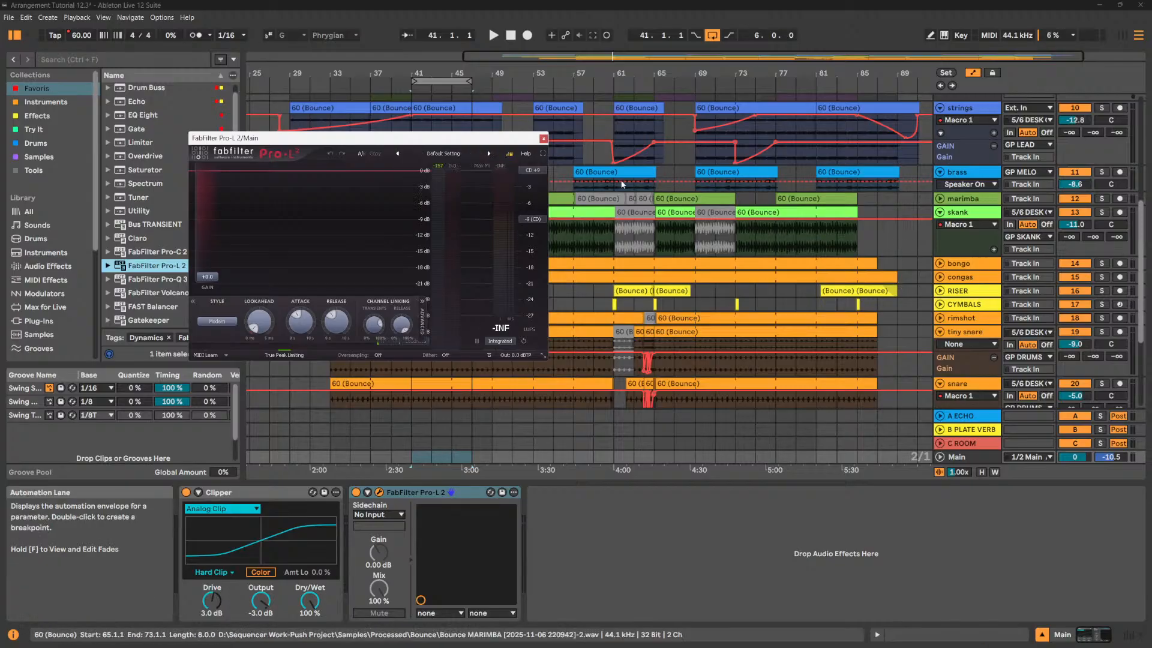
- Play the looped section and bypass, then re-enable, the Clipper to compare the levels on Pro-L 2's meter
left_click_drag(448, 138, 235, 186)
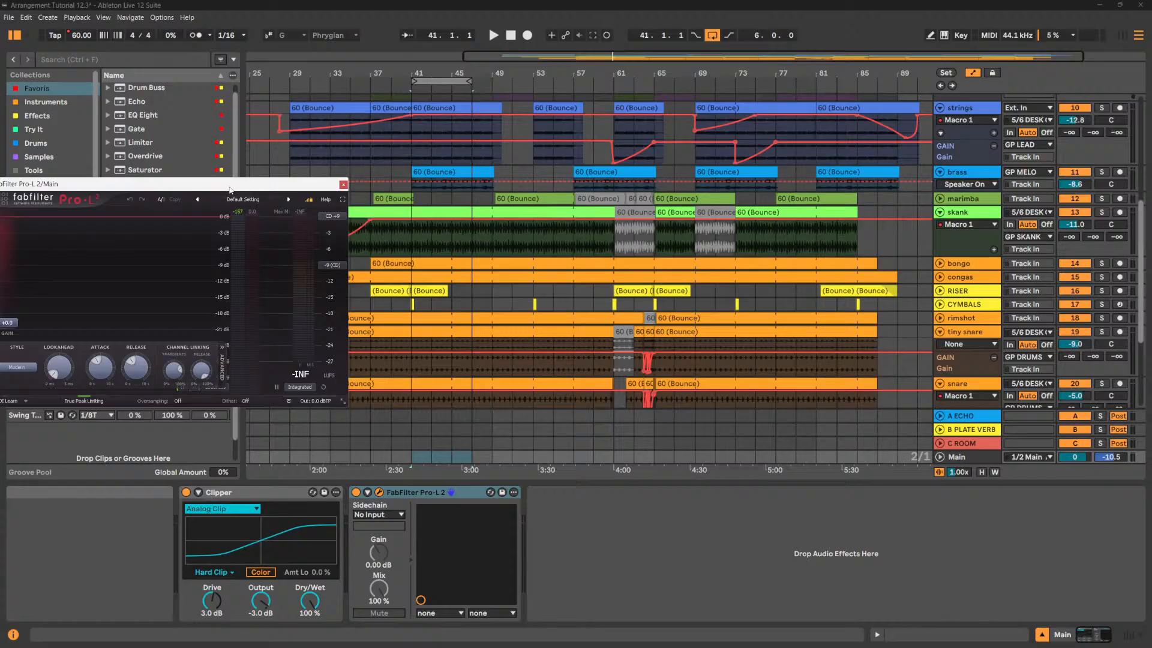
key("space")
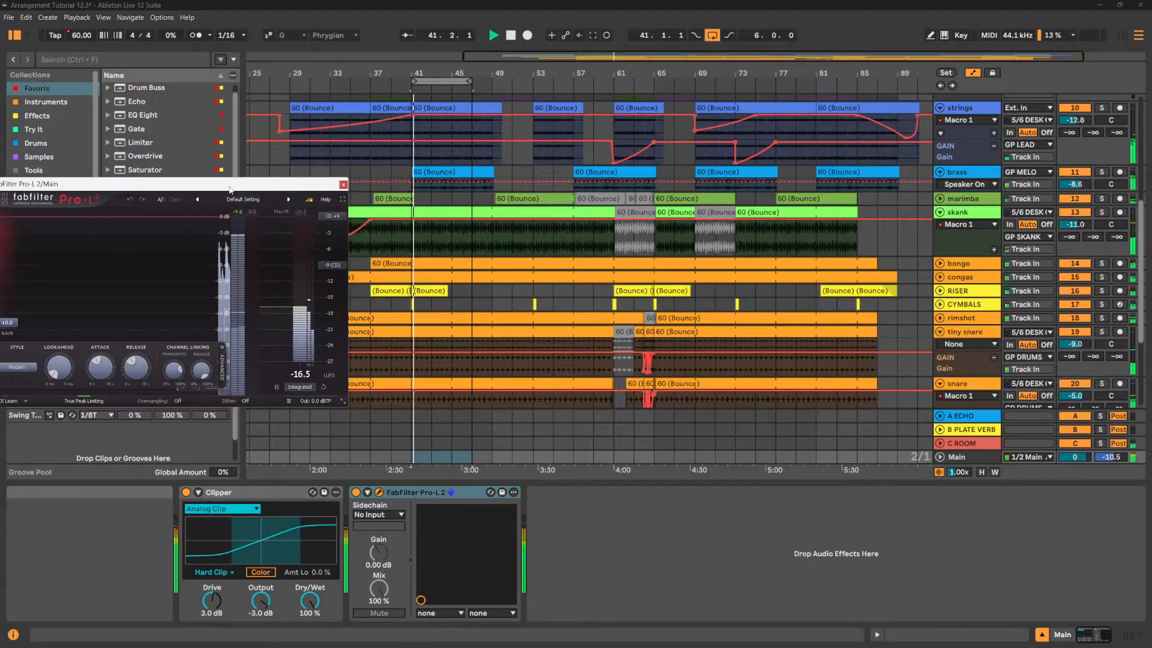
left_click_drag(233, 188, 328, 176)
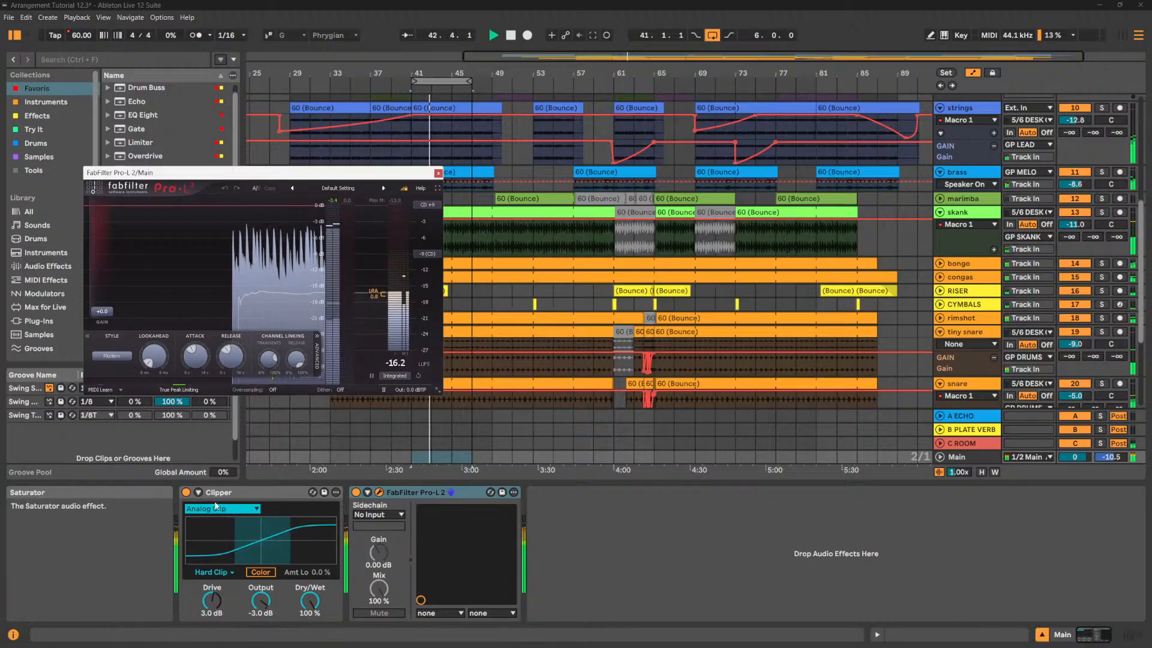
left_click(186, 493)
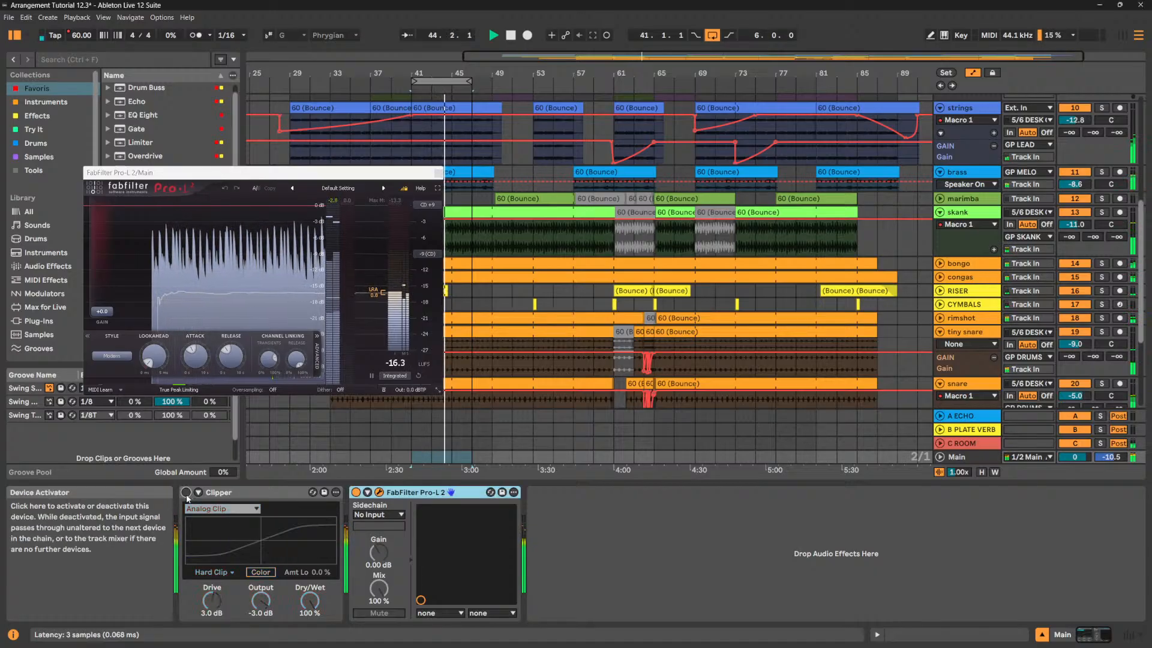
left_click(186, 494)
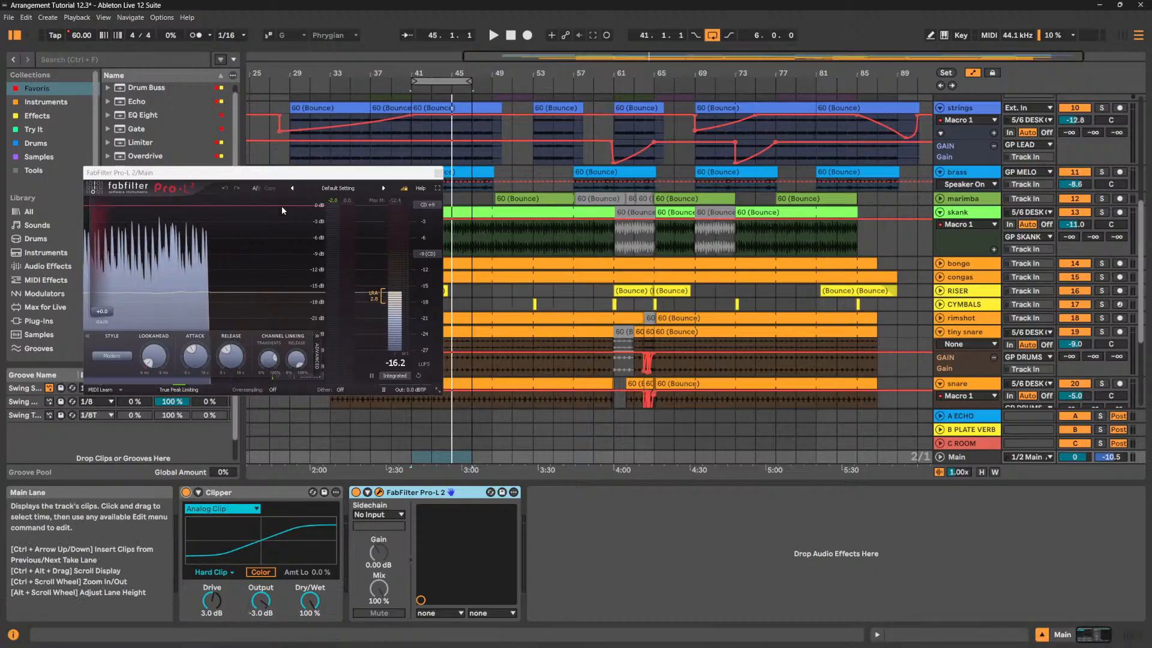
- Set the Clipper's output to 0.0 dB and add a Utility after FabFilter Pro-L 2 with its gain at -3.00 dB
left_click_drag(261, 607, 261, 587)
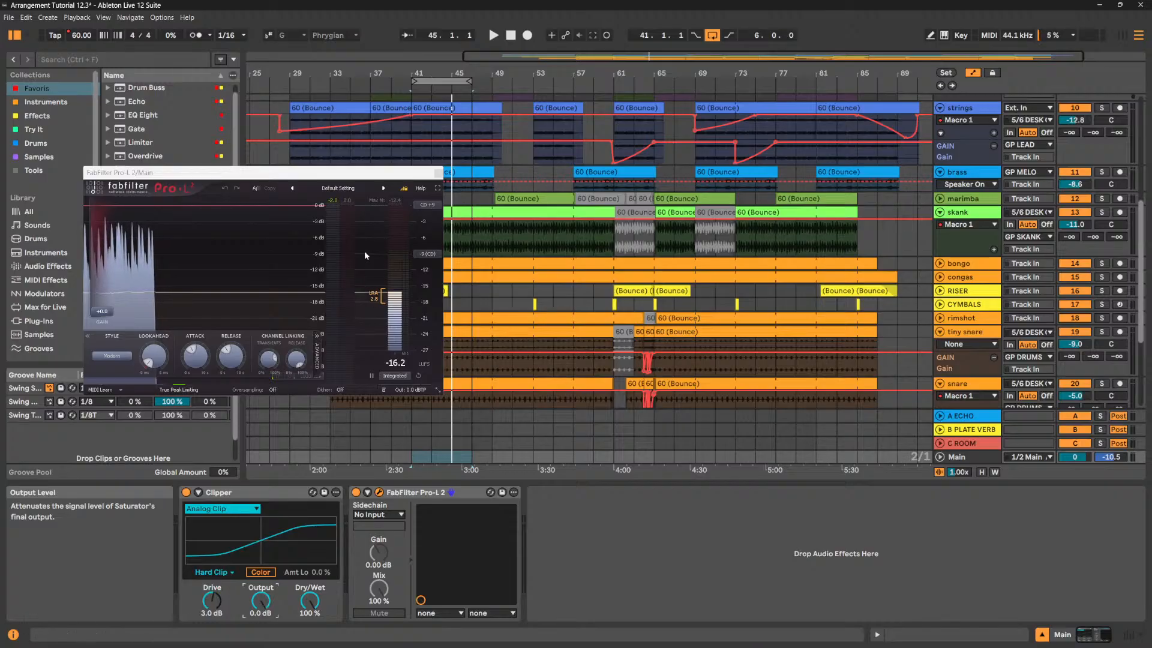
left_click(311, 611)
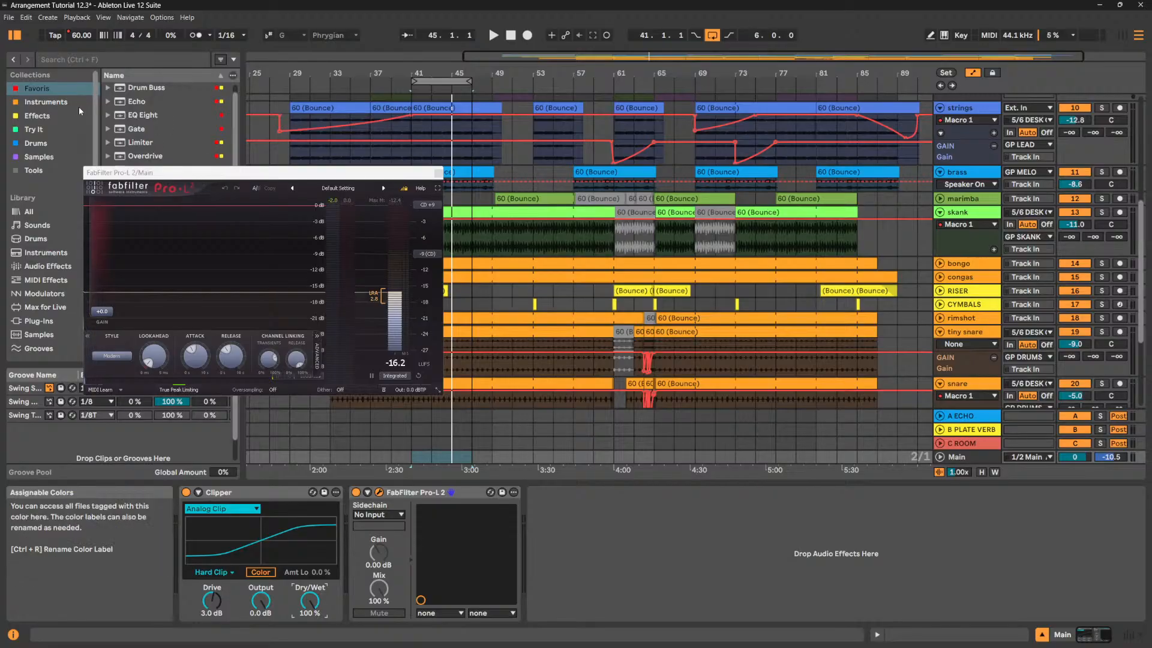
left_click(50, 90)
left_click_drag(192, 180, 453, 198)
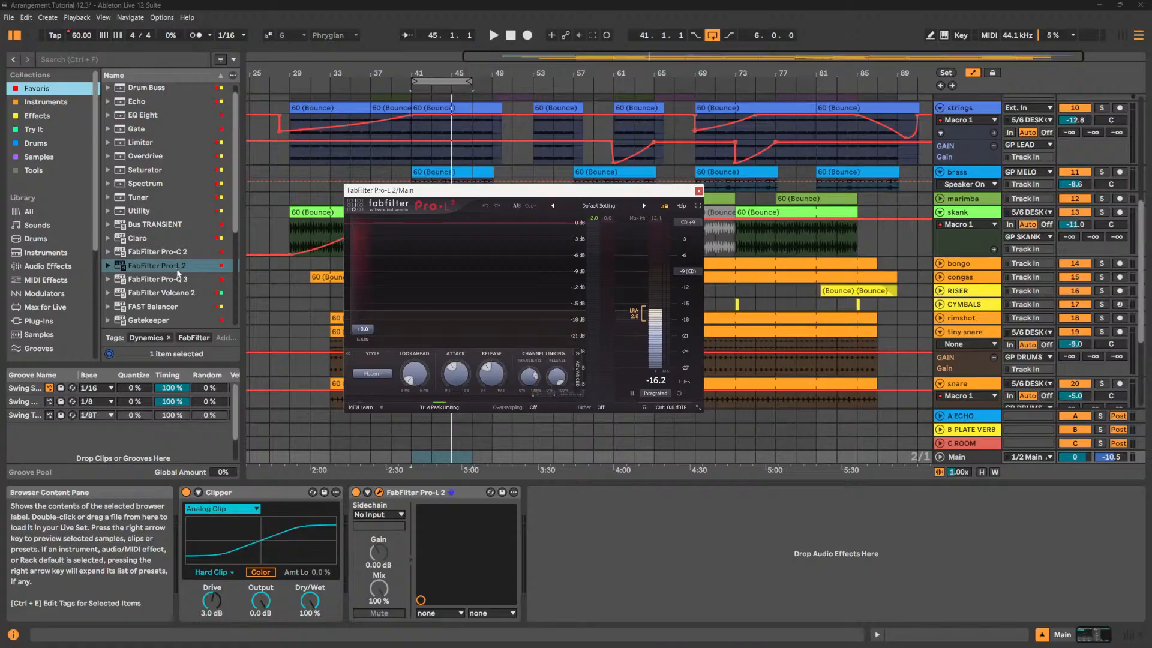
scroll(177, 268, "up", 1)
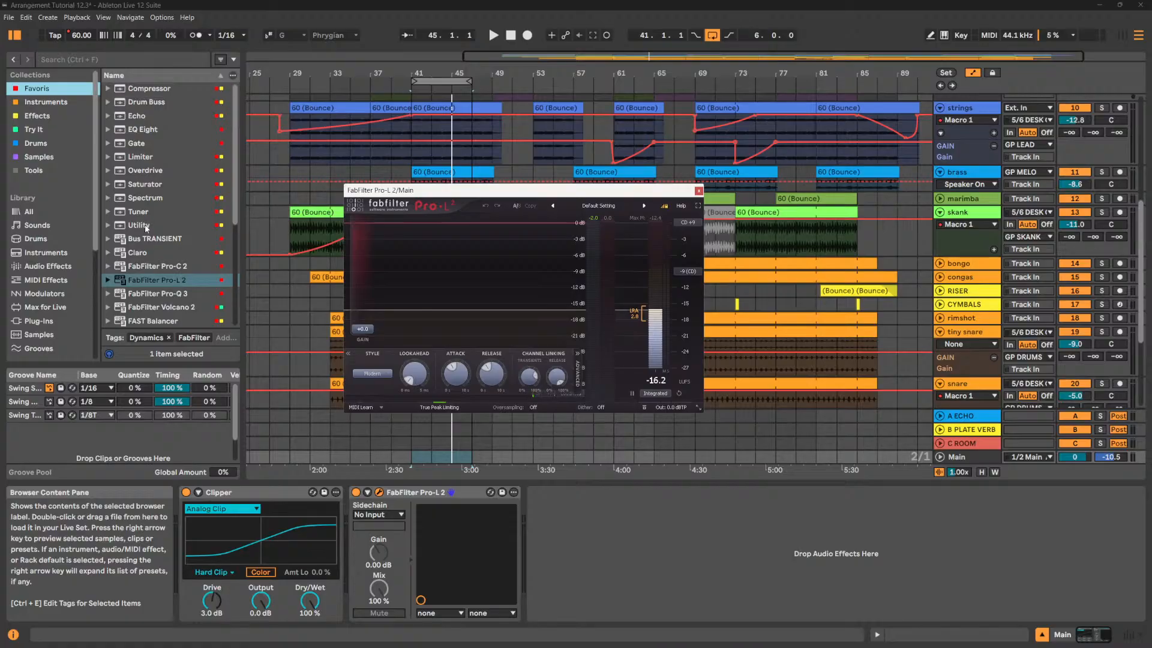
left_click_drag(145, 228, 578, 540)
left_click(601, 539)
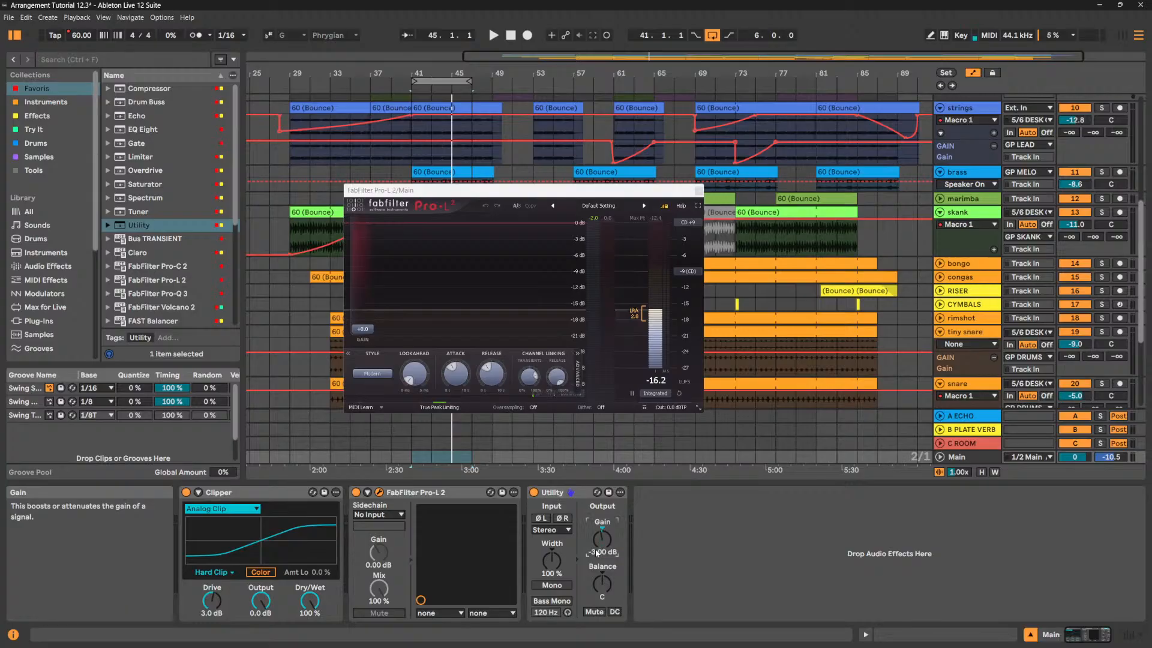
- Play the loop to check the Main track's loudness in FabFilter Pro-L 2, and close the plug-in window
key("space")
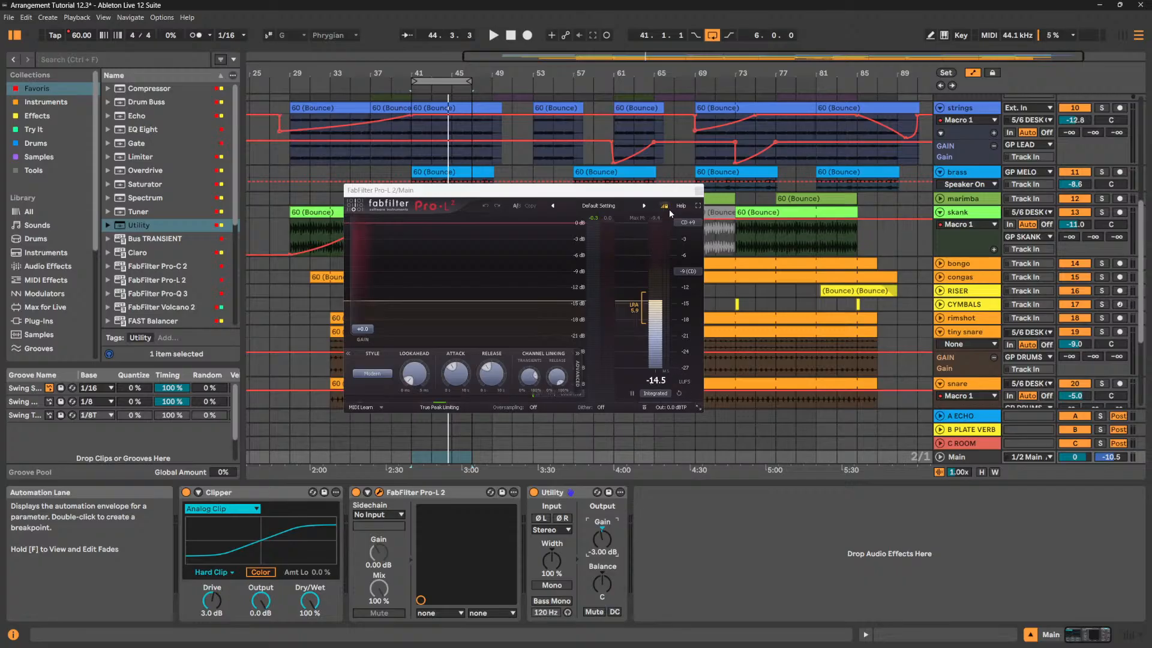
left_click(441, 494)
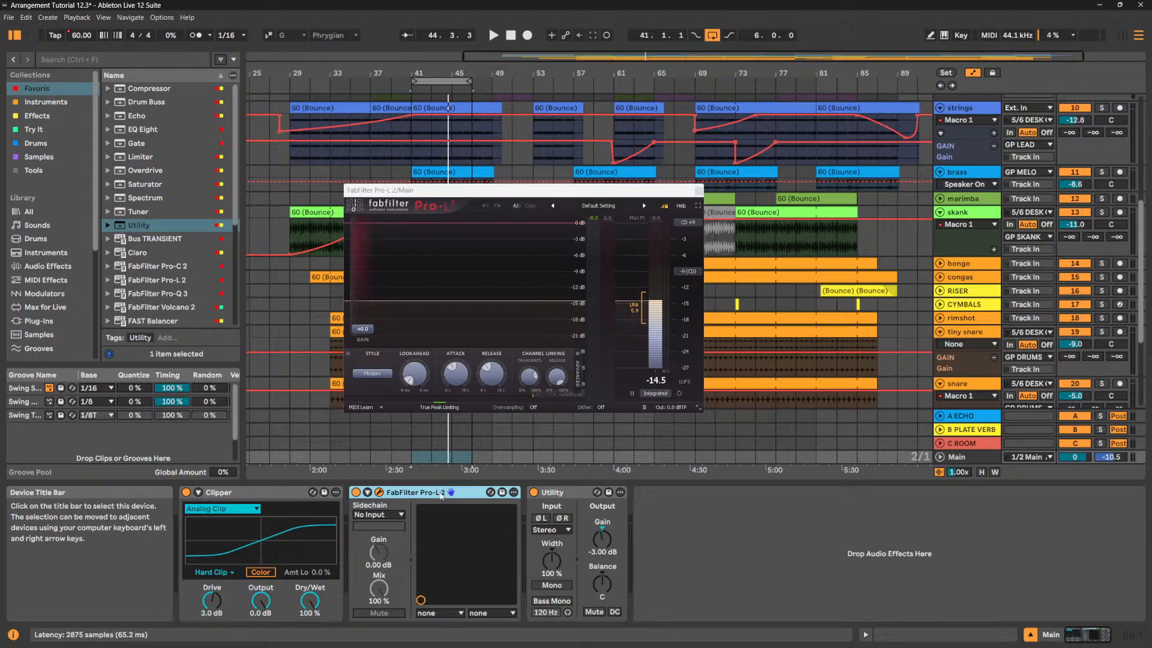
mouse_move(600, 647)
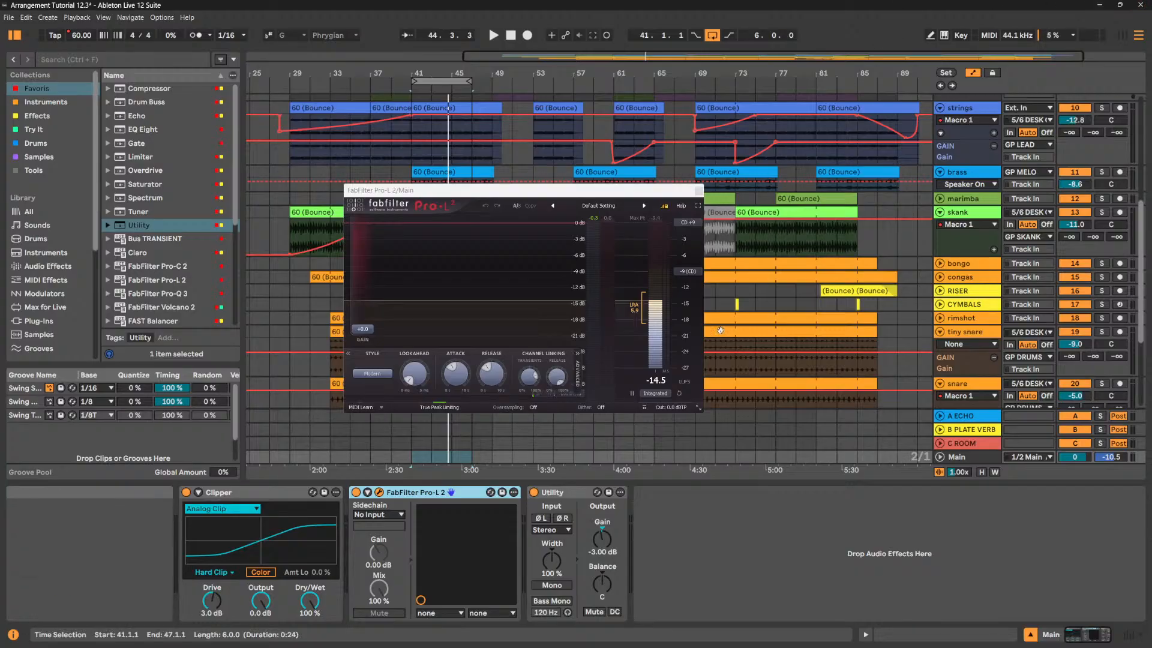
left_click_drag(520, 192, 556, 208)
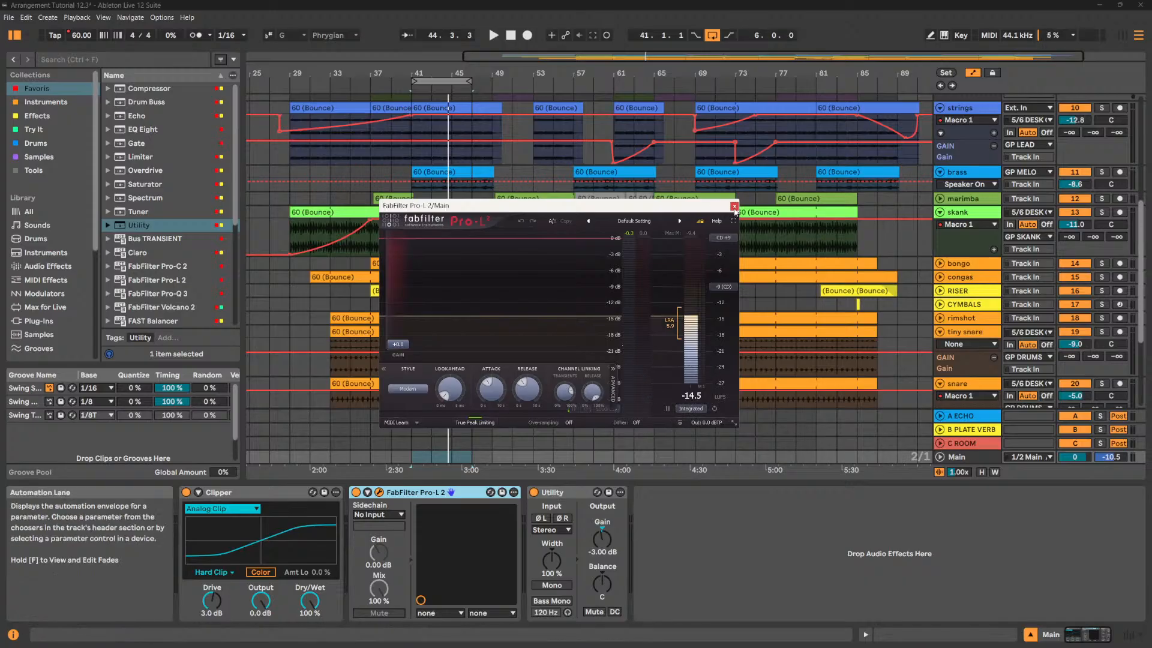
left_click(734, 207)
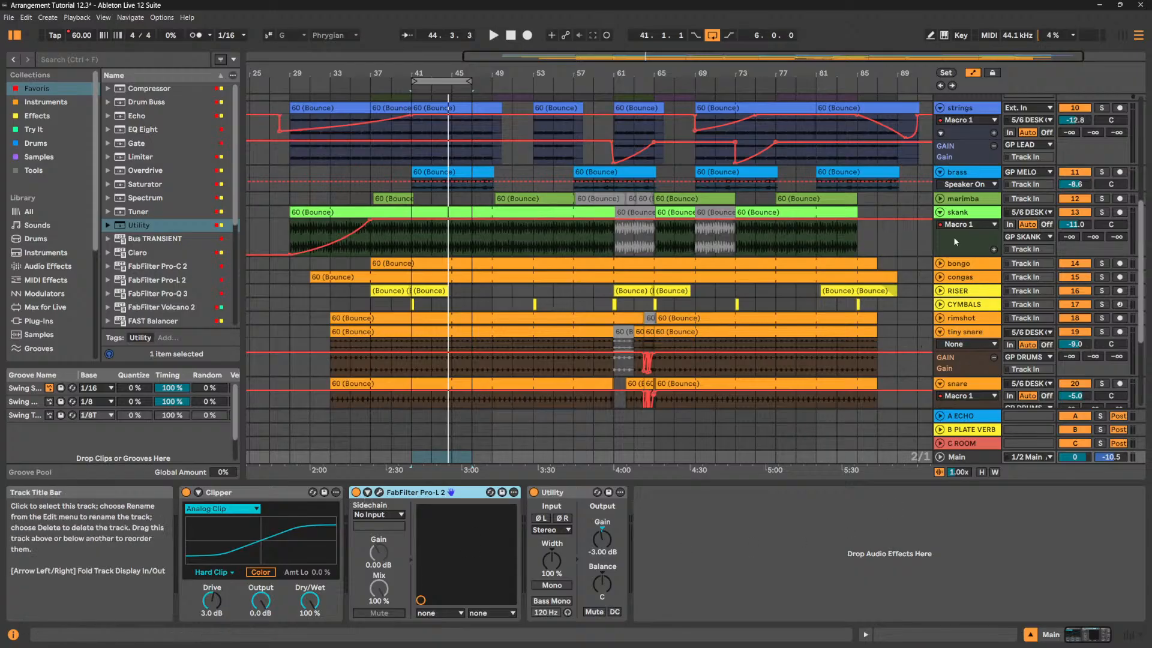
- Reopen FabFilter Pro-L 2 clear of the strings clips, replay the looped verse to recheck its integrated loudness, and close the window
scroll(972, 238, "up", 5)
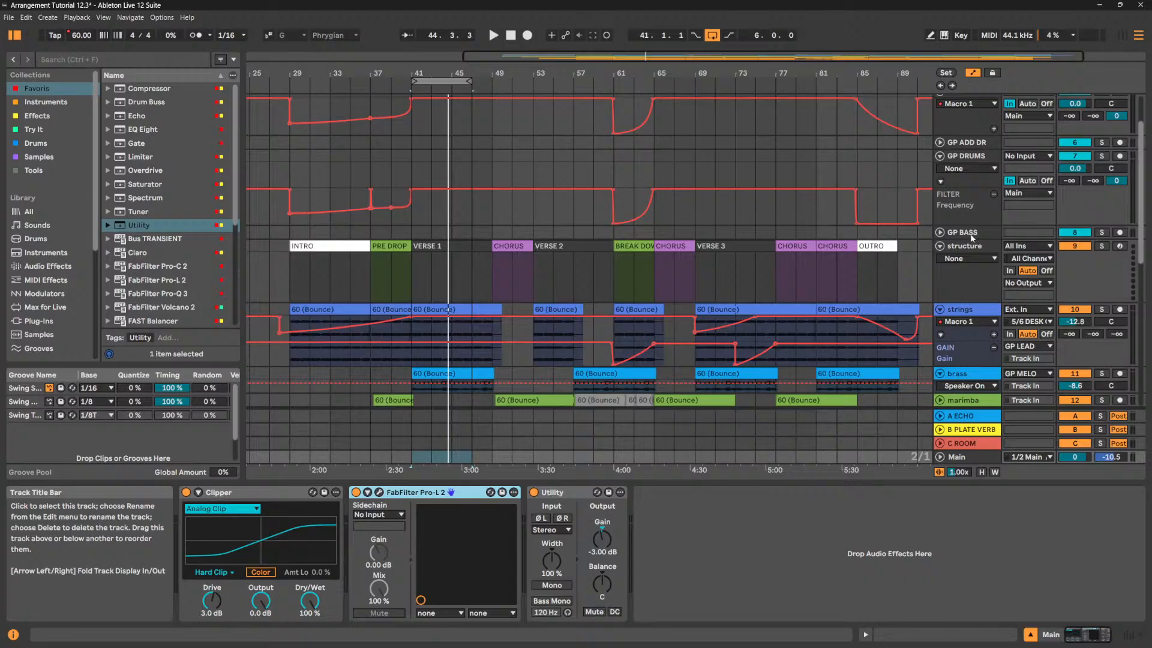
scroll(728, 246, "down", 5)
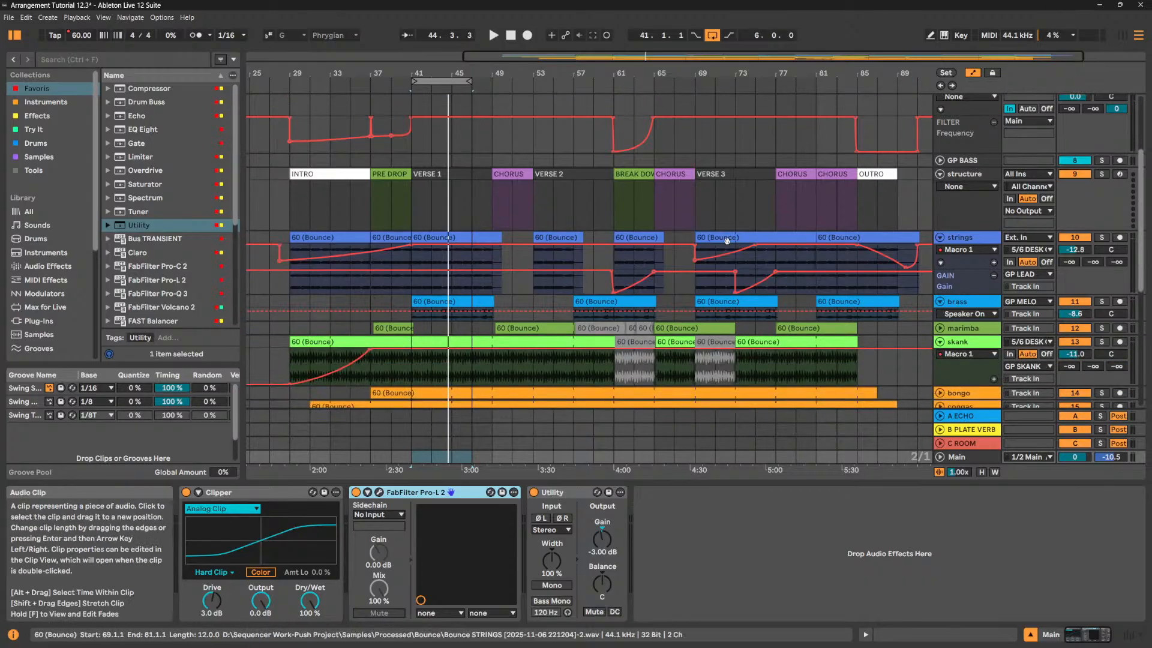
left_click(380, 492)
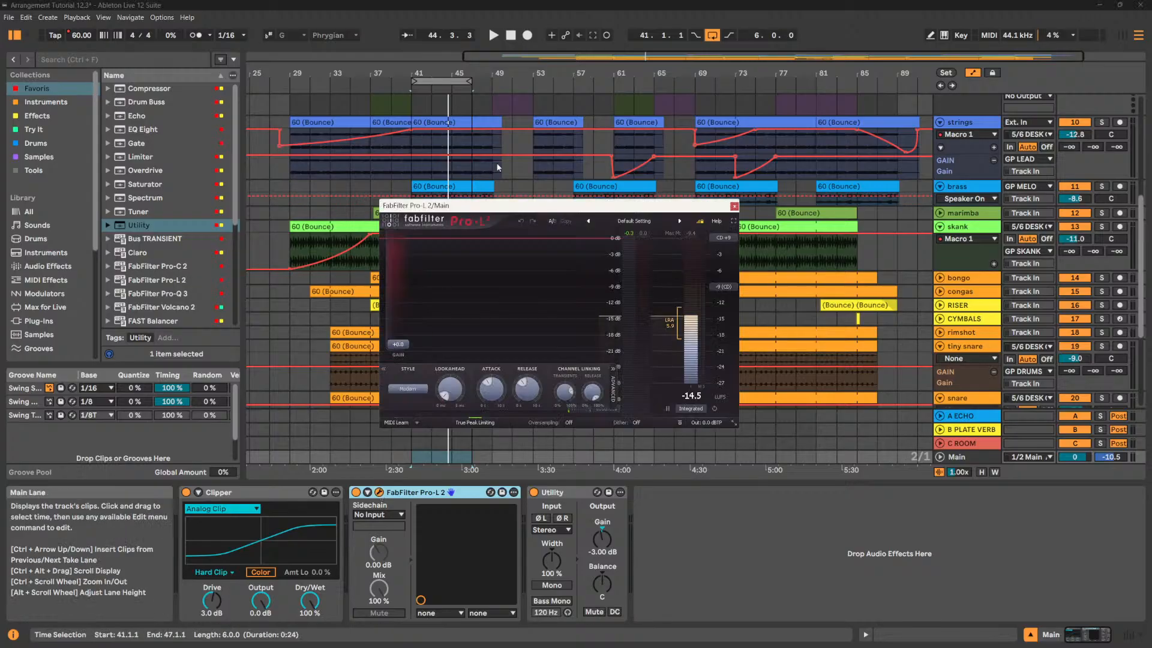
left_click_drag(595, 242, 664, 277)
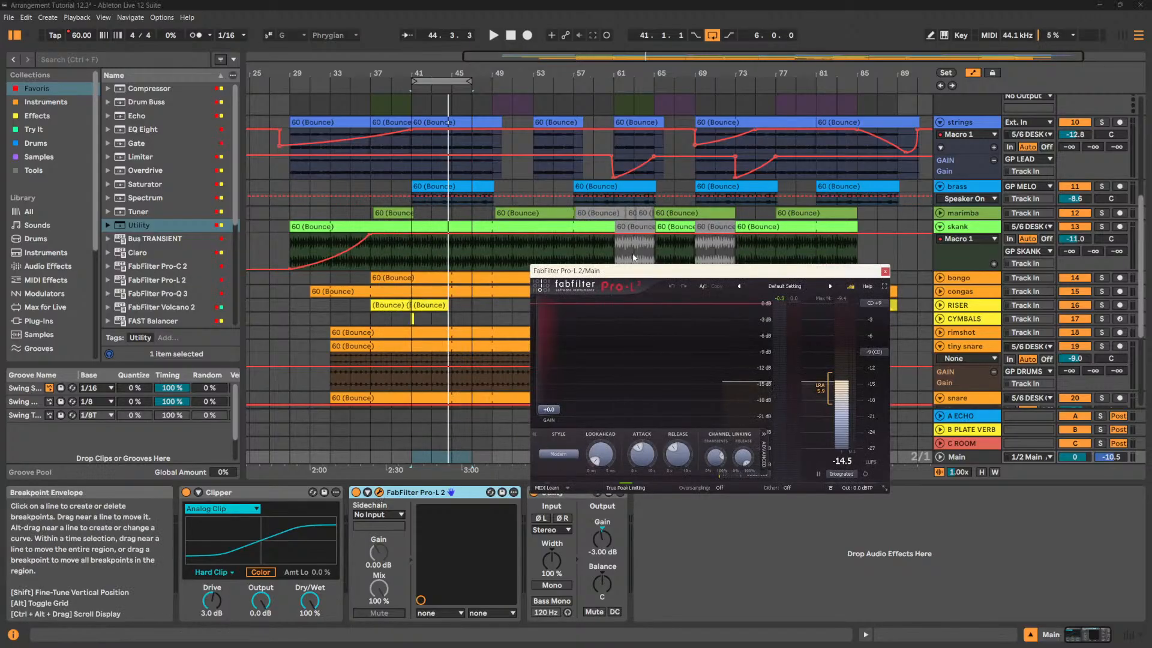
key("space")
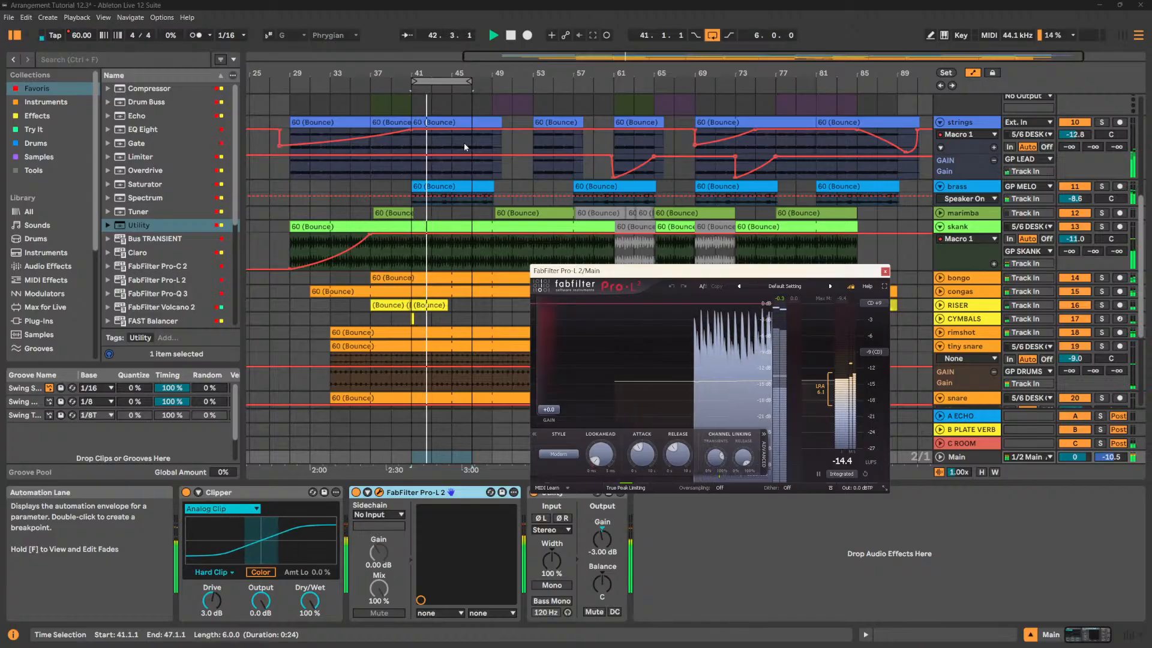
key("space")
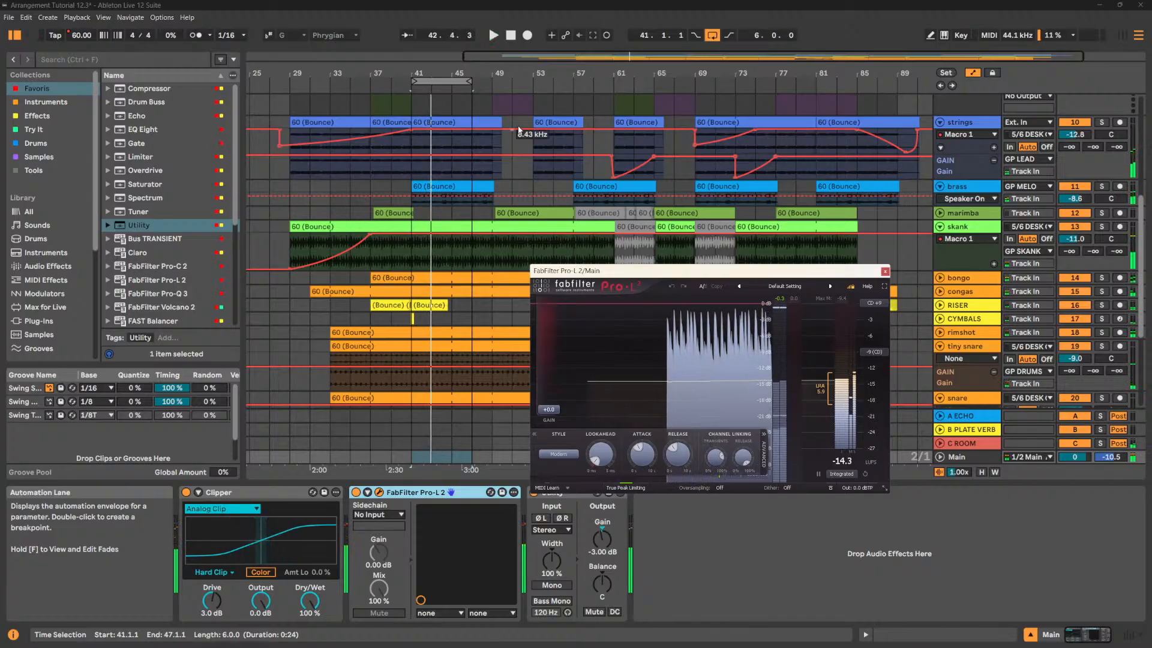
left_click(884, 271)
- Examine the effect chains on the A ECHO, B PLATE VERB and C ROOM return tracks
left_click(963, 416)
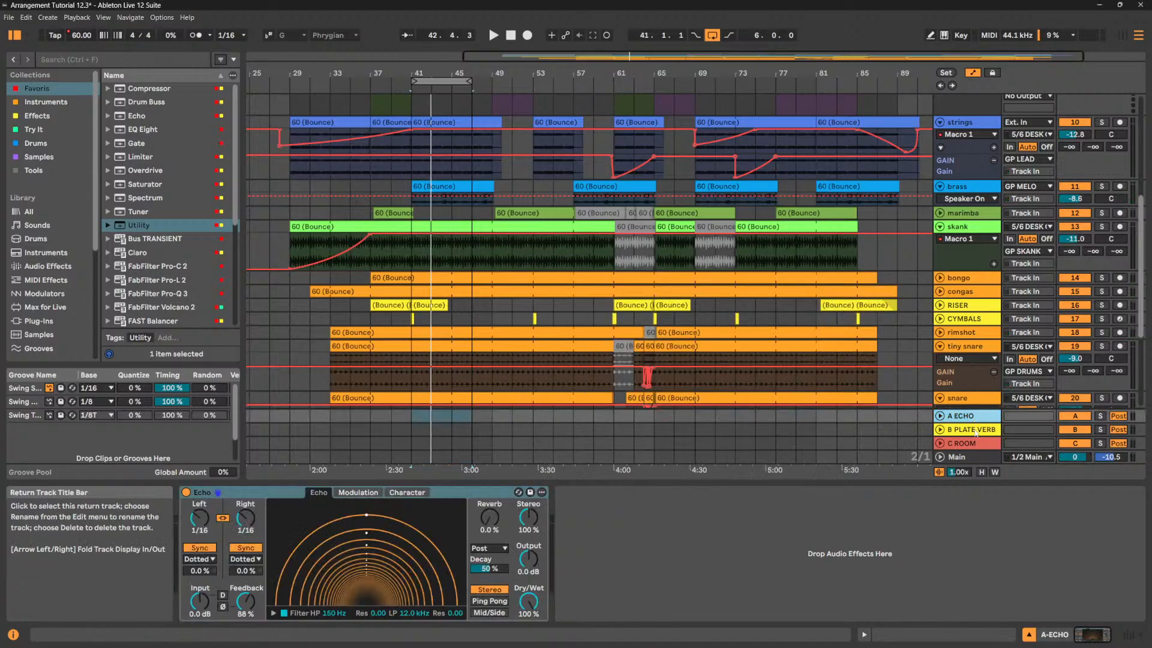
left_click(967, 429)
left_click(972, 444)
left_click(972, 429)
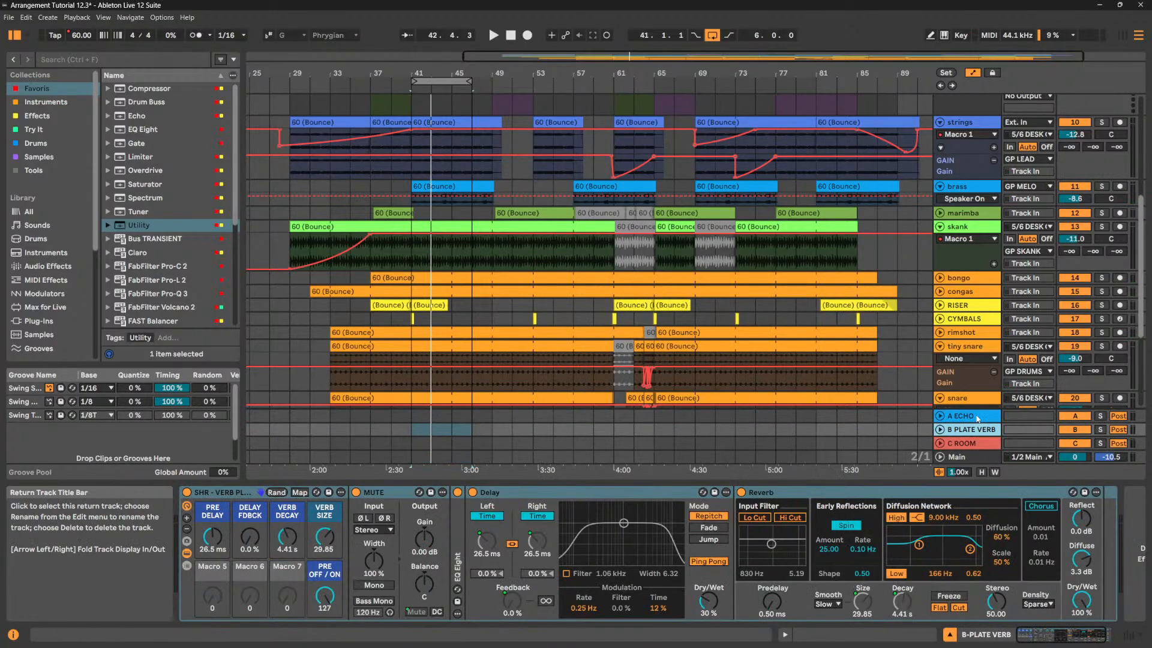
left_click(962, 416)
left_click(972, 430)
left_click(972, 444)
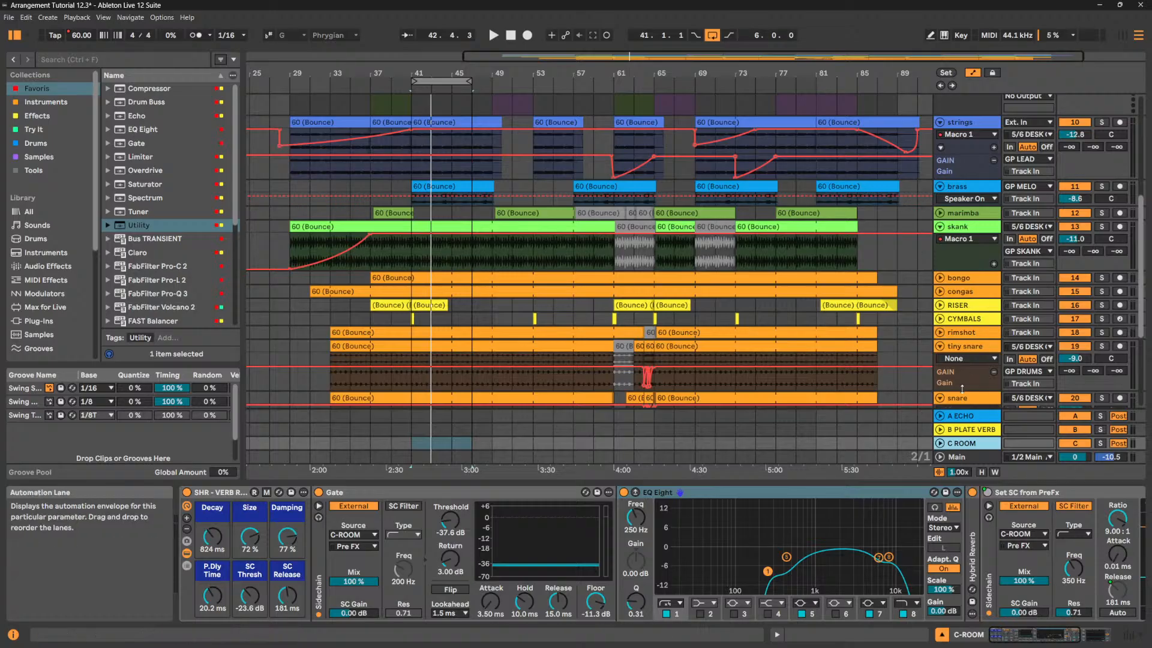
left_click(987, 416)
left_click(984, 431)
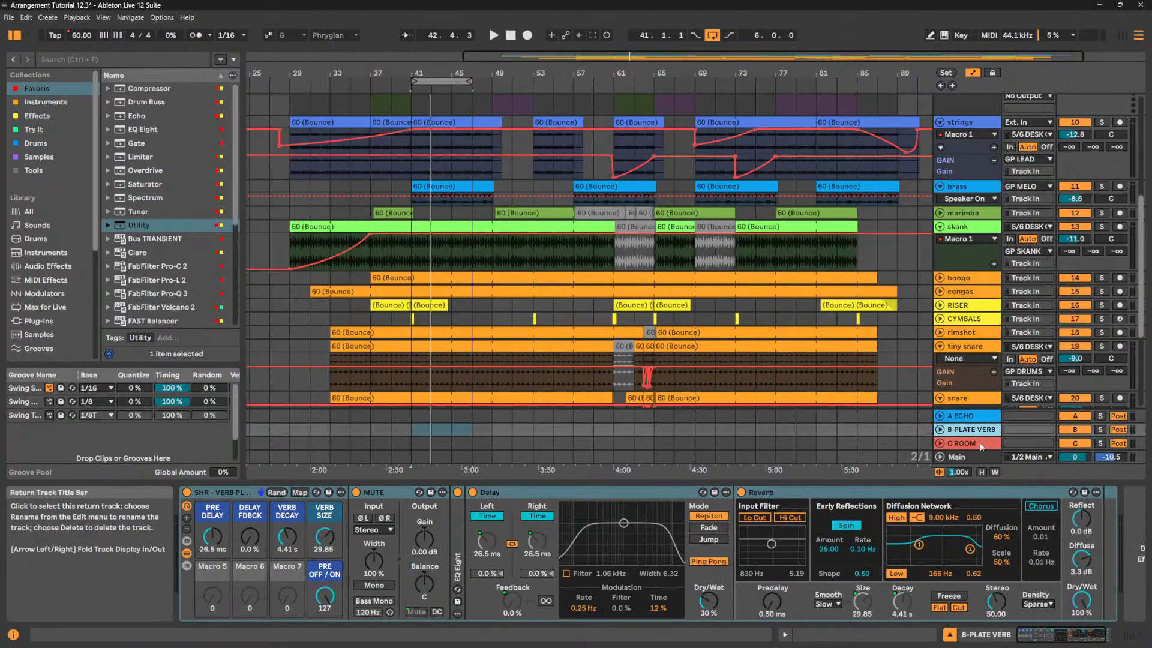
left_click(981, 445)
left_click(963, 430)
left_click(971, 417)
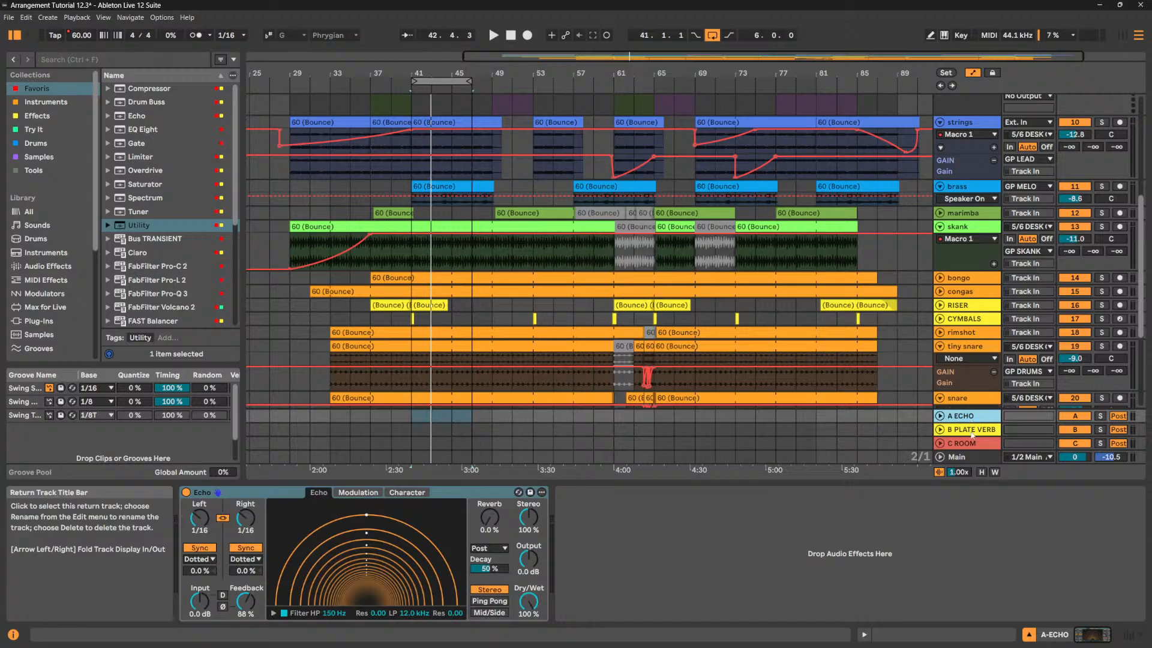
left_click(972, 432)
left_click(973, 444)
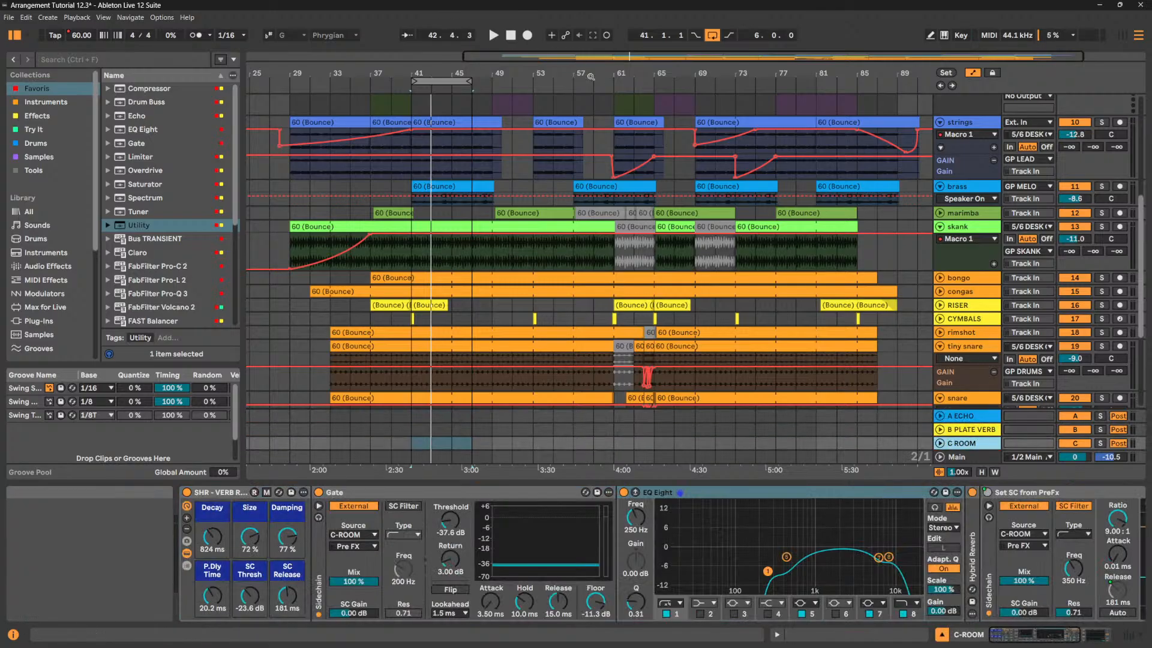
scroll(774, 238, "down", 2)
scroll(774, 238, "up", 3)
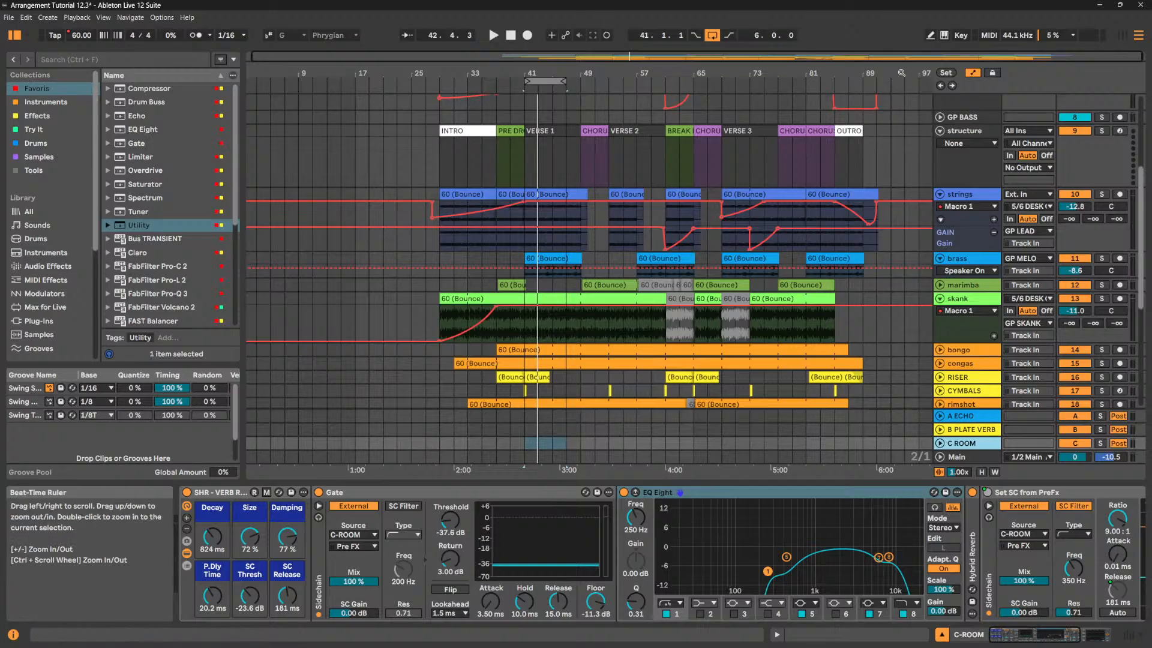
- Narrow the browser and fit the whole arrangement's width in view, with the group tracks' automation showing
scroll(898, 82, "up", 2)
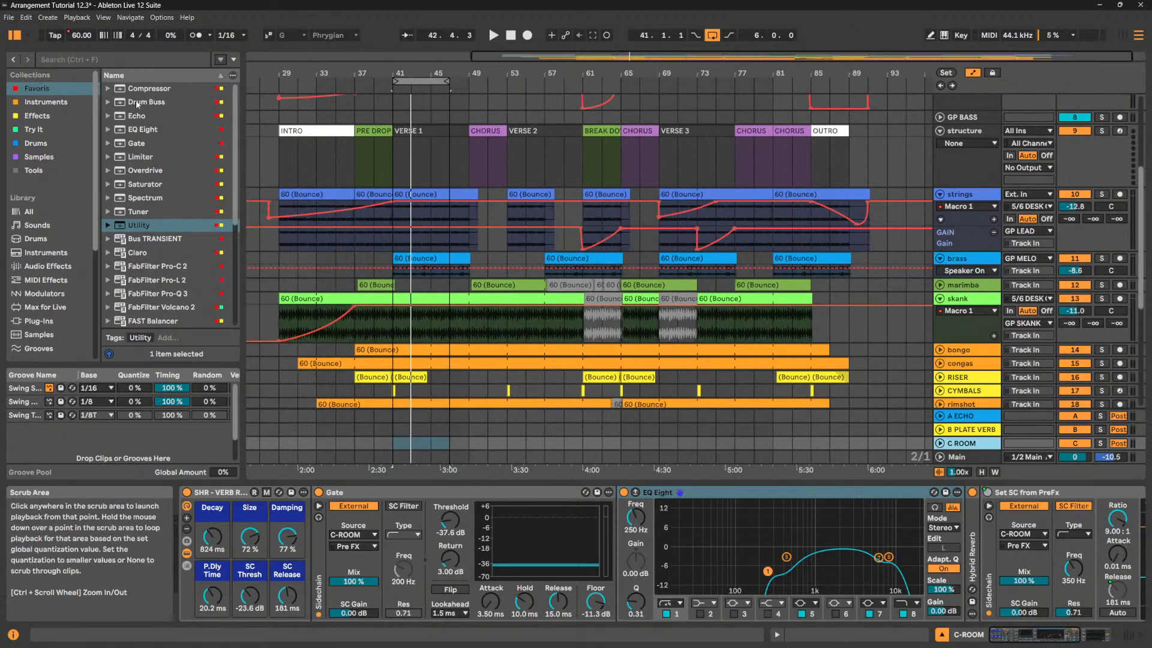
left_click_drag(243, 152, 152, 151)
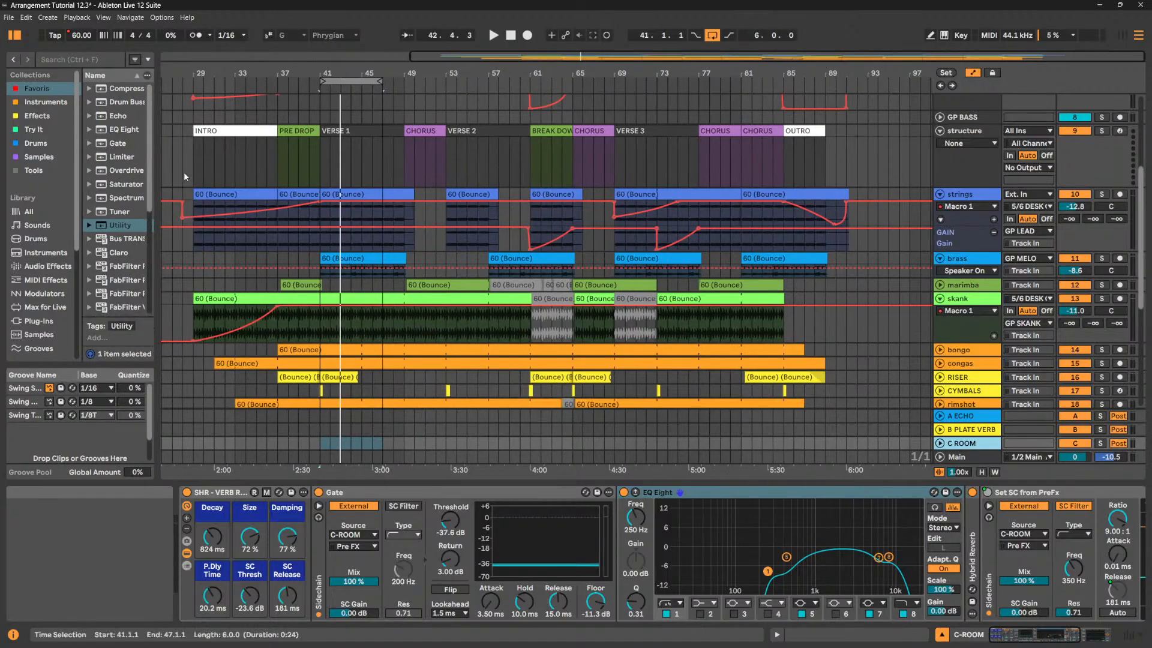
scroll(249, 185, "up", 4)
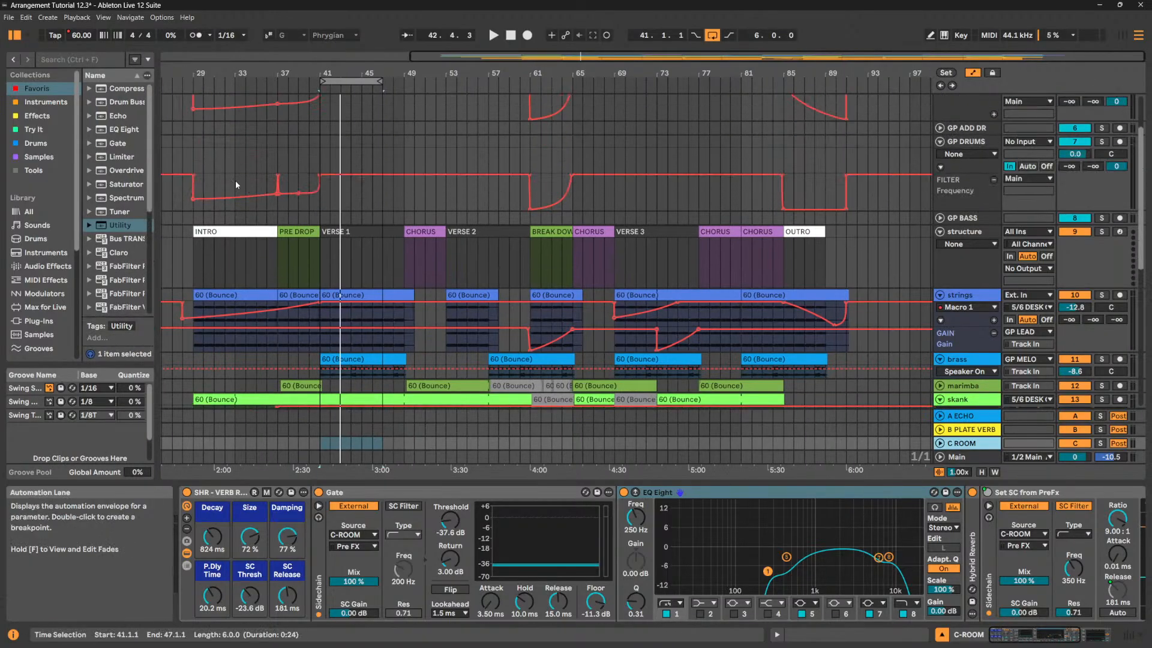
scroll(239, 175, "up", 3)
left_click_drag(191, 78, 312, 220)
scroll(315, 253, "down", 3)
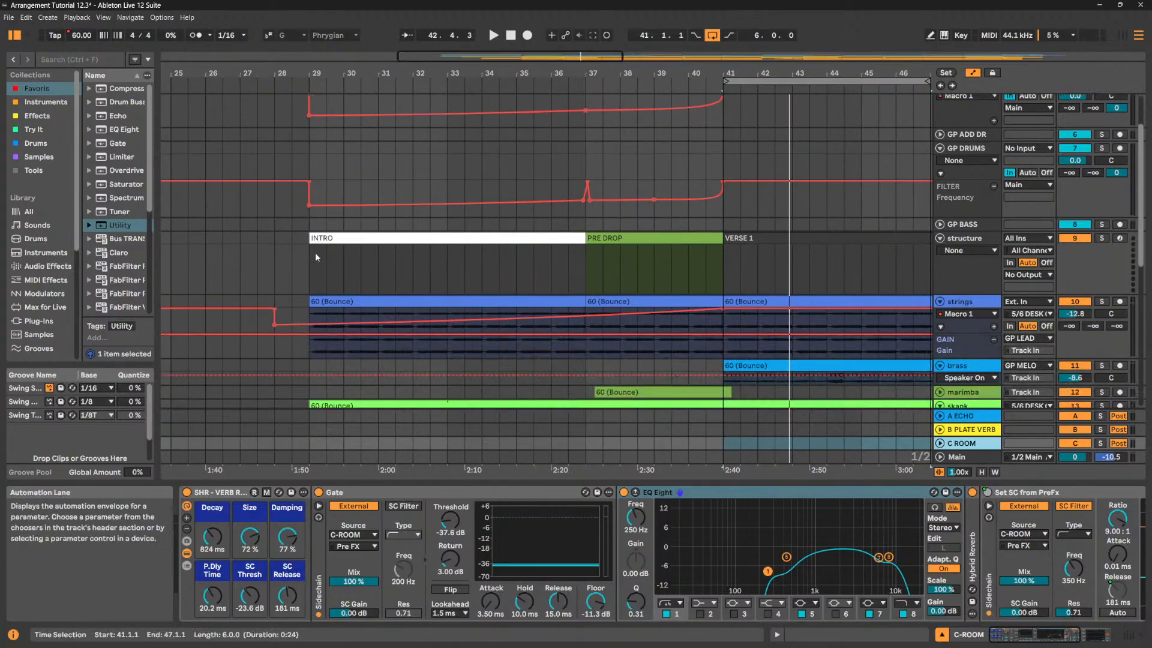
scroll(315, 253, "up", 3)
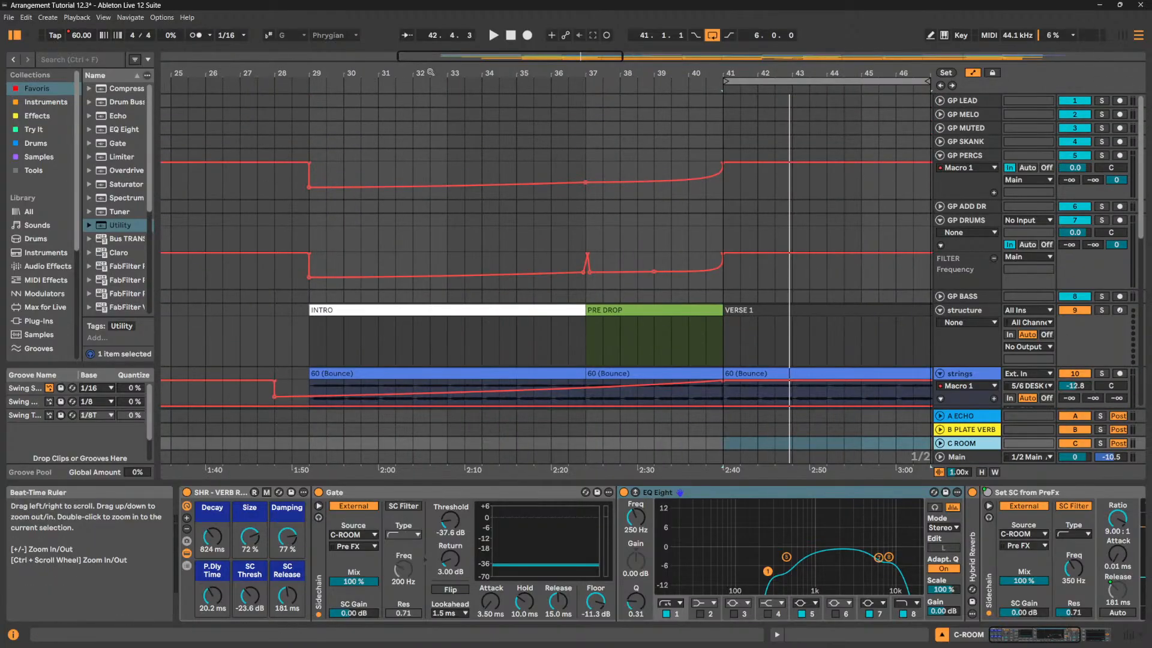
key("w")
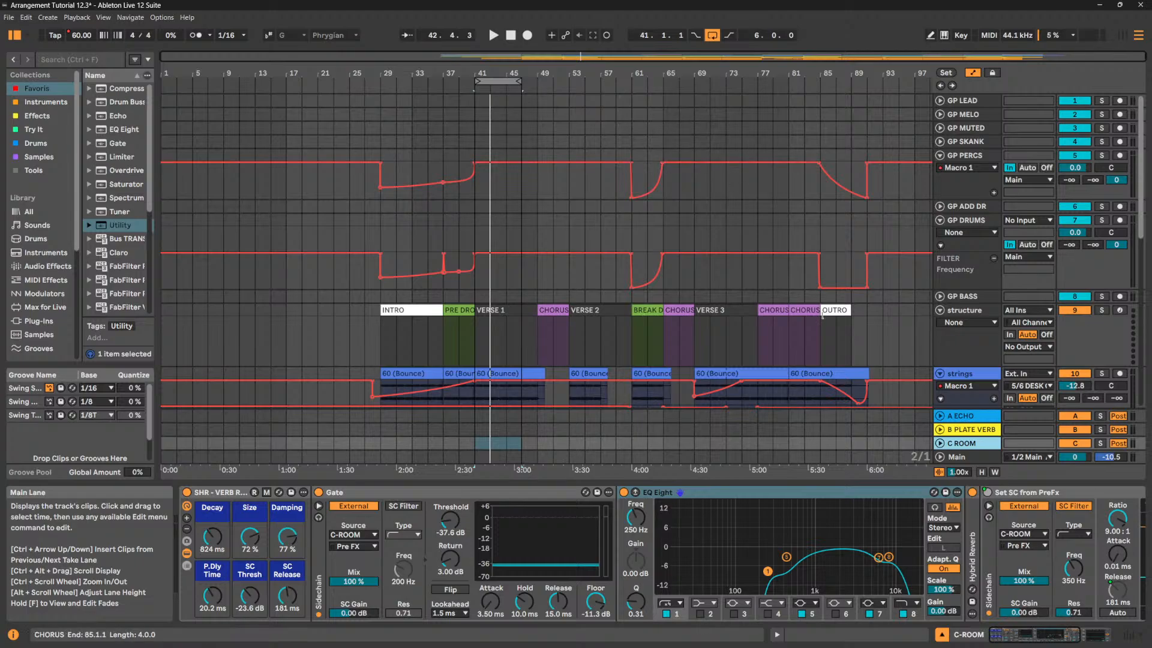
- Review the devices on the A ECHO, B PLATE VERB and C ROOM returns and on the GP PERCS group
left_click(975, 418)
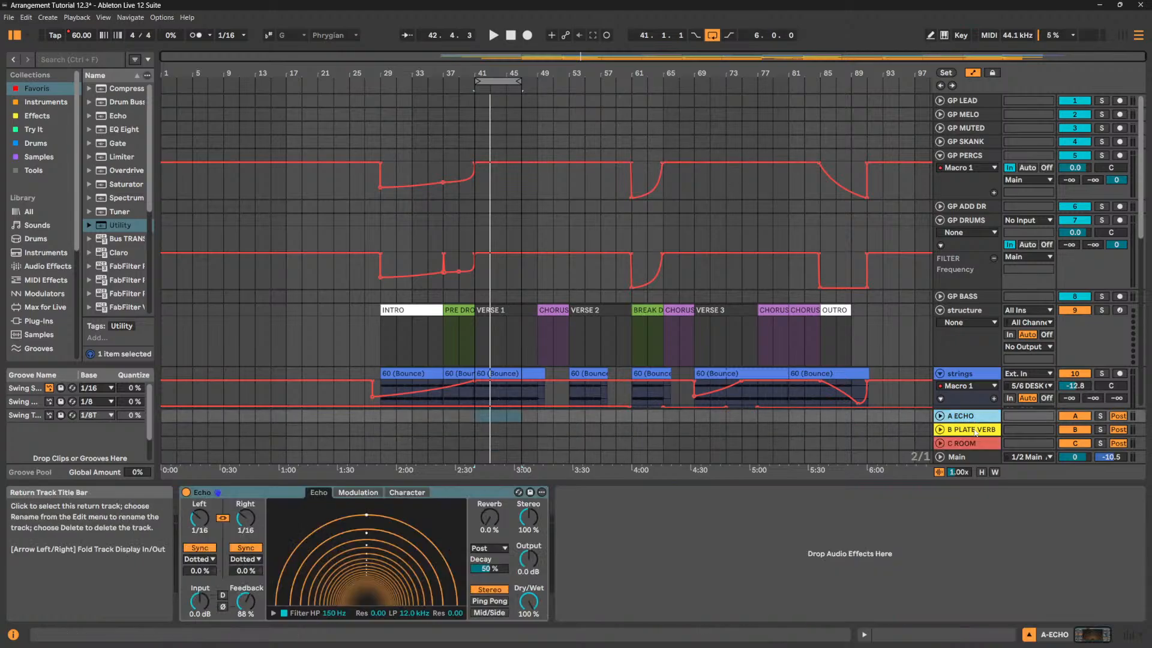
left_click(975, 431)
left_click(973, 443)
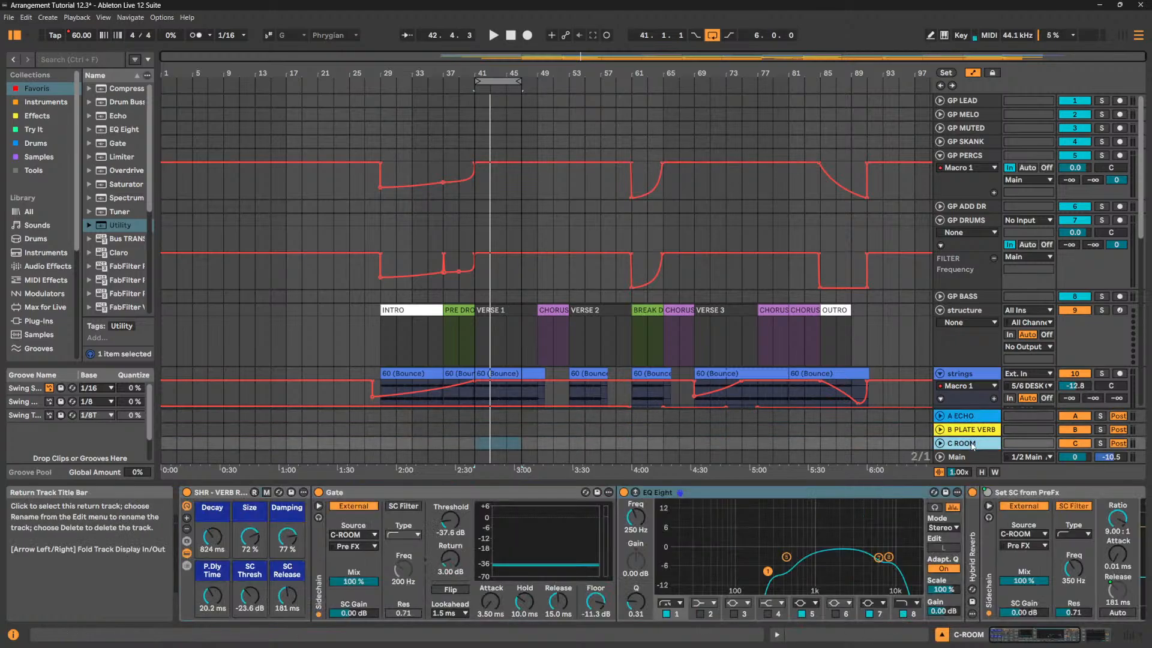
left_click(956, 193)
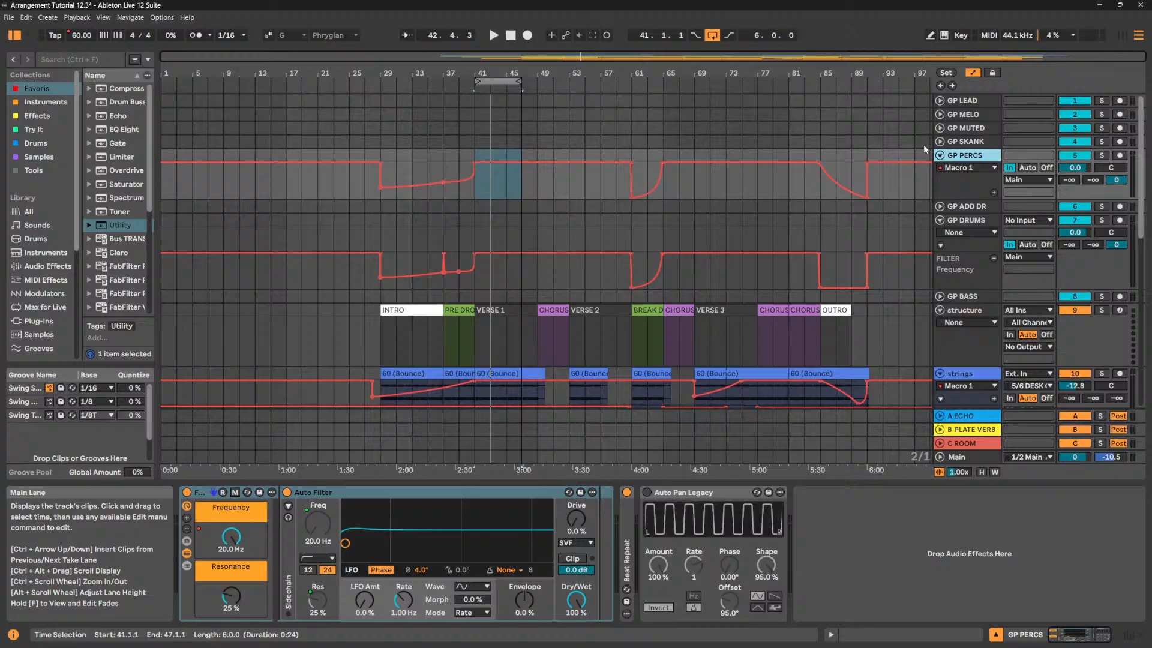
left_click(940, 311)
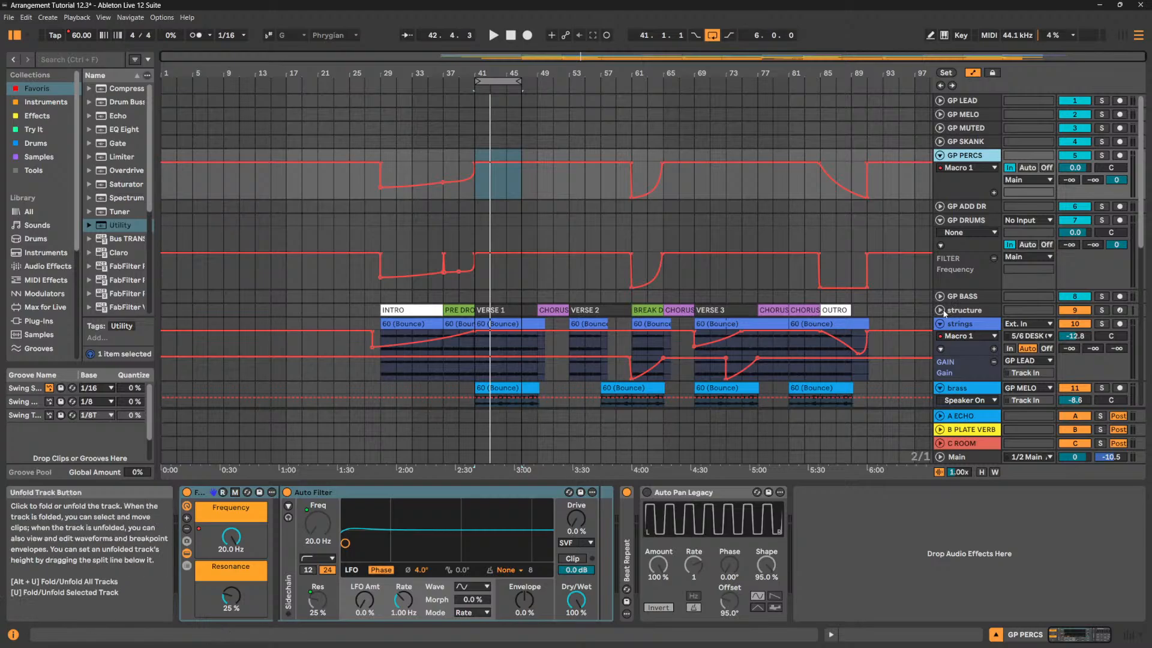
left_click(940, 311)
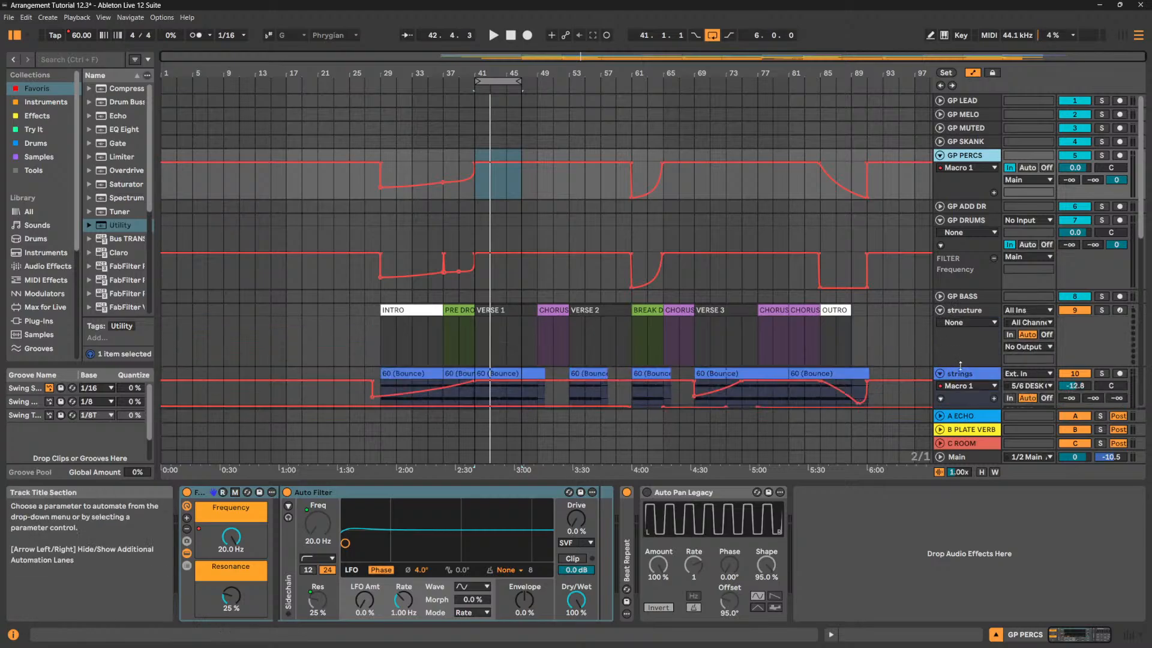
left_click(960, 363)
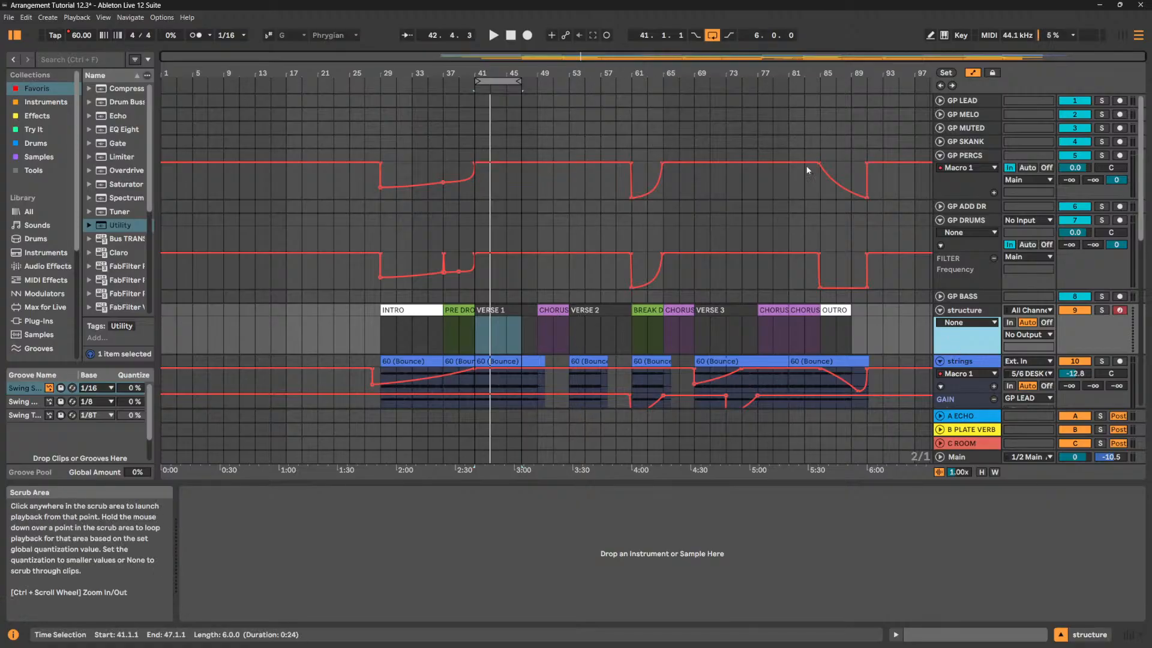
- Play the song from the INTRO while reviewing the to-do list in LIST ARRANGEMENT.txt, and return to the arrangement
left_click(414, 310)
key("space")
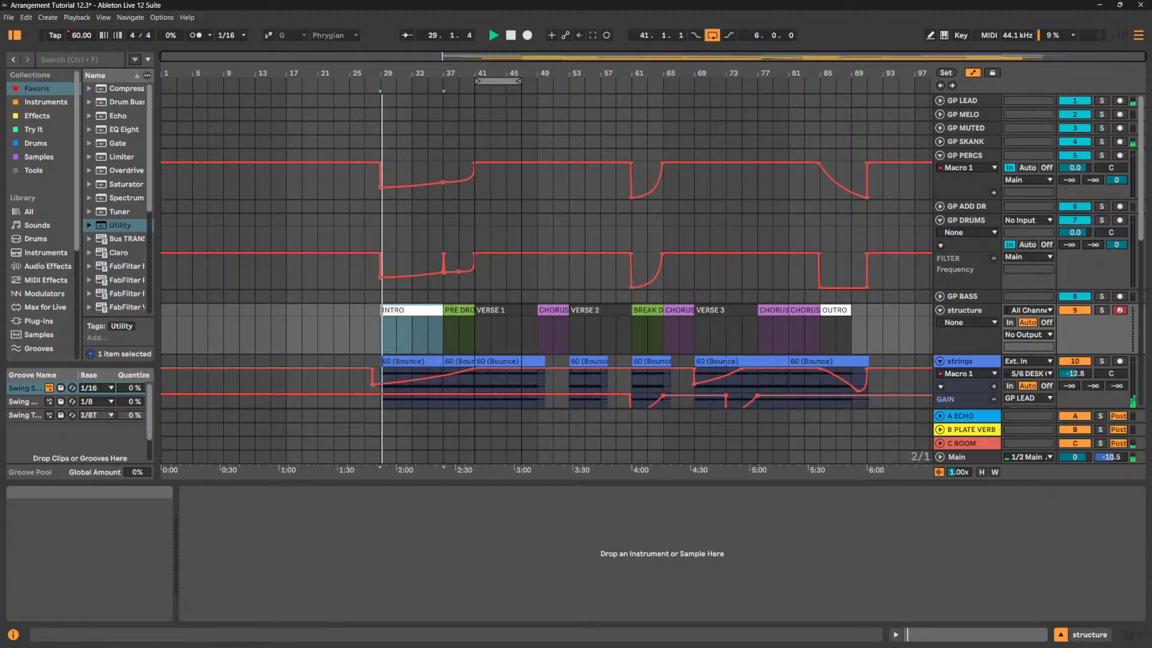
mouse_move(775, 646)
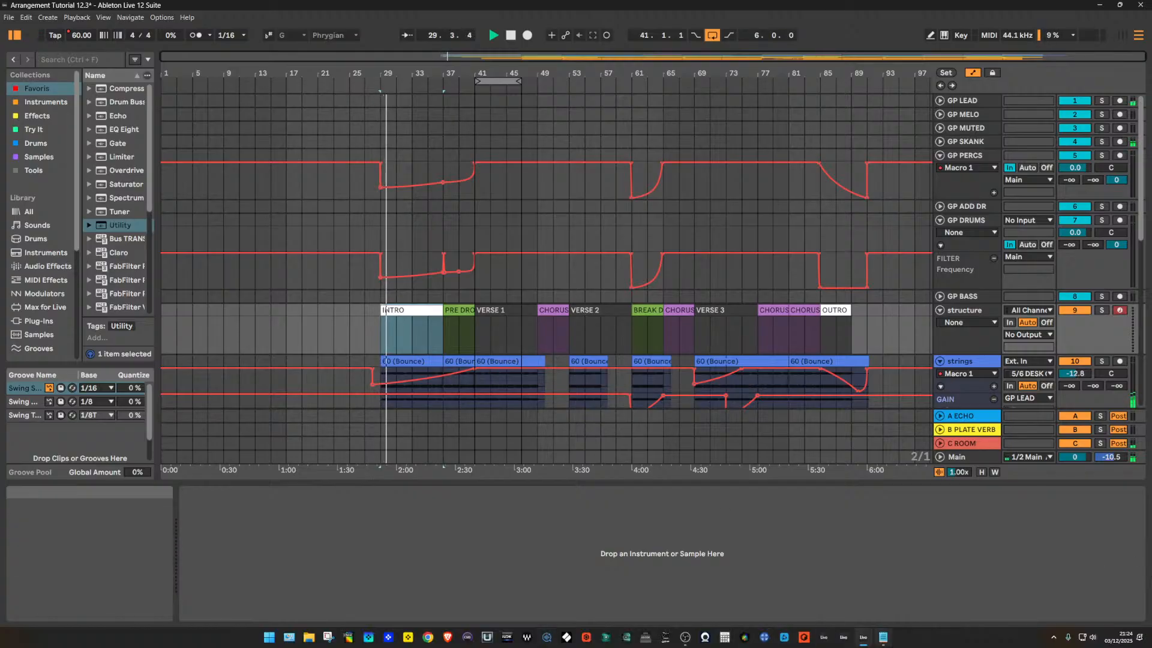
left_click(883, 637)
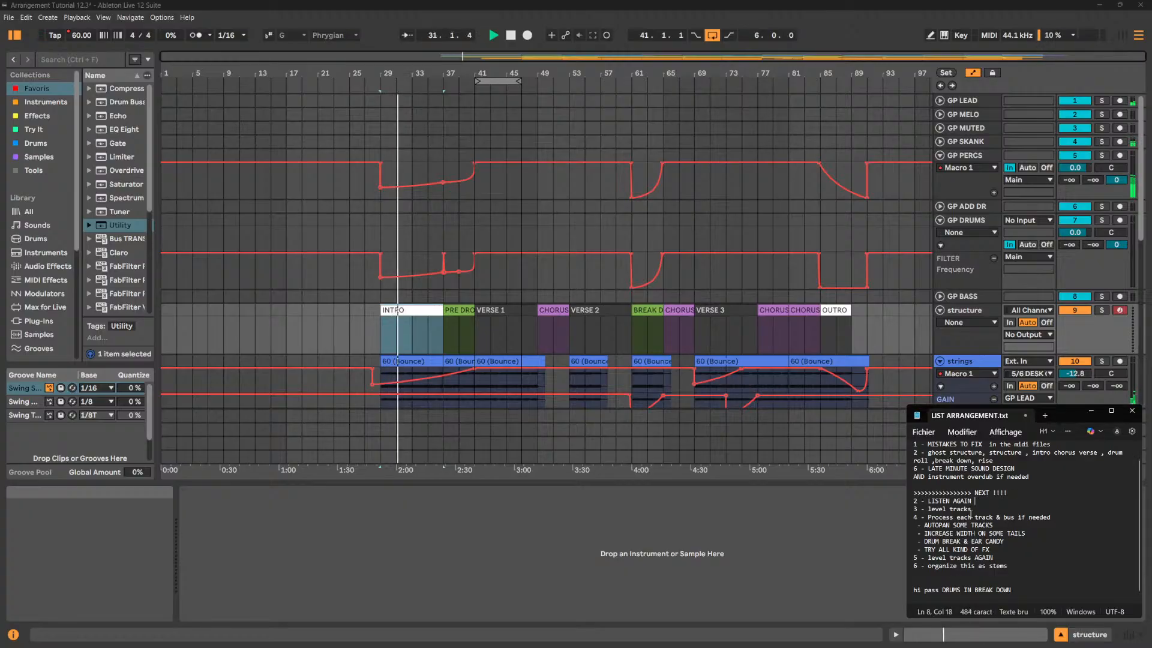
key("Down")
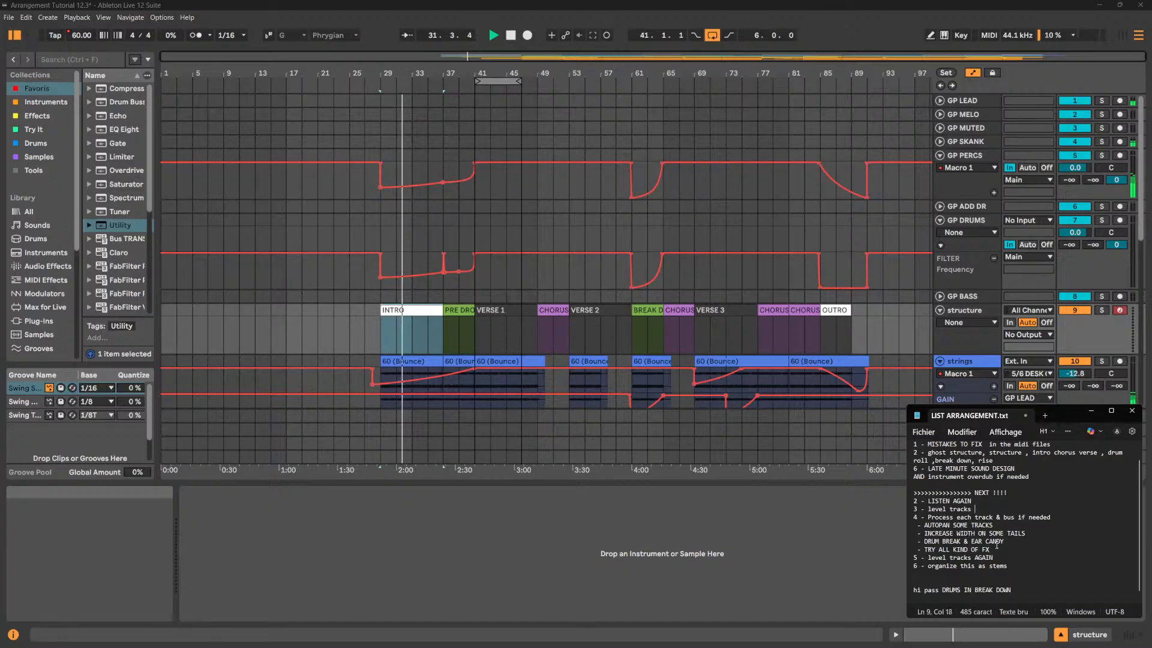
left_click(1054, 517)
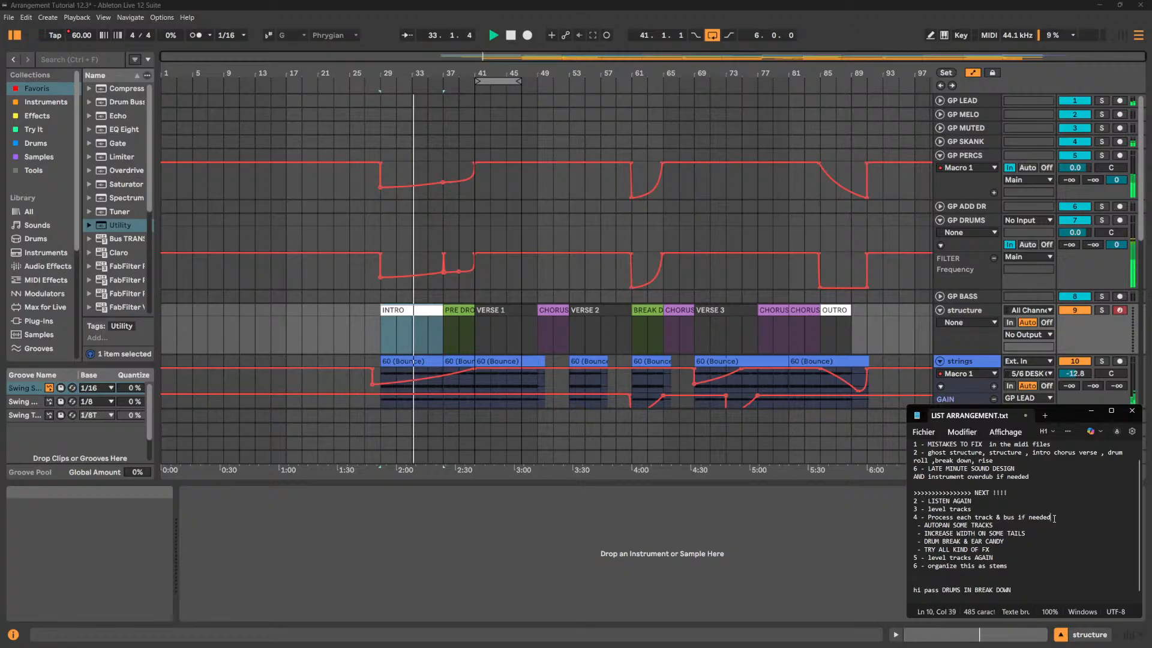
left_click(742, 555)
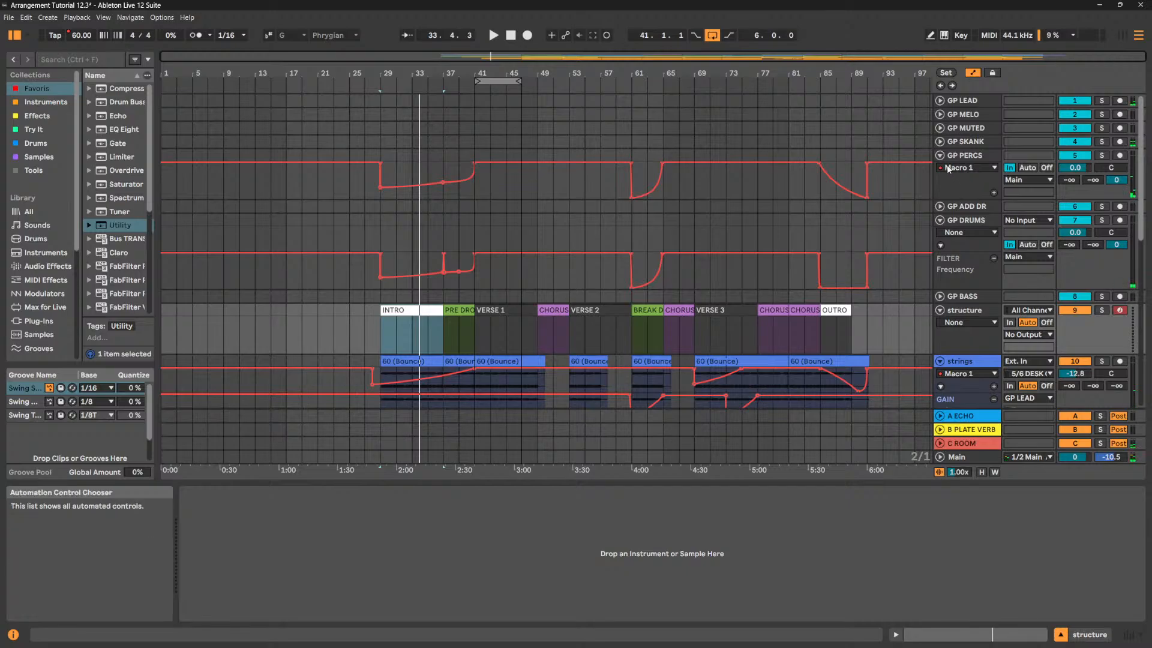
- Fold the GP PERCS group track
left_click(940, 156)
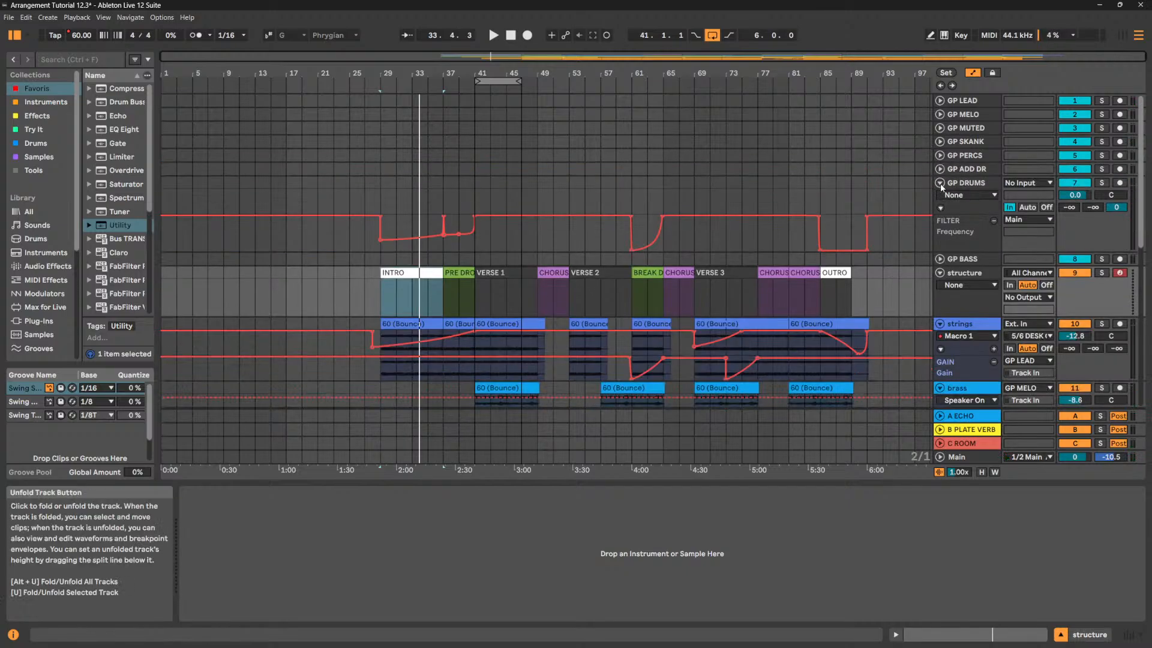
left_click(939, 157)
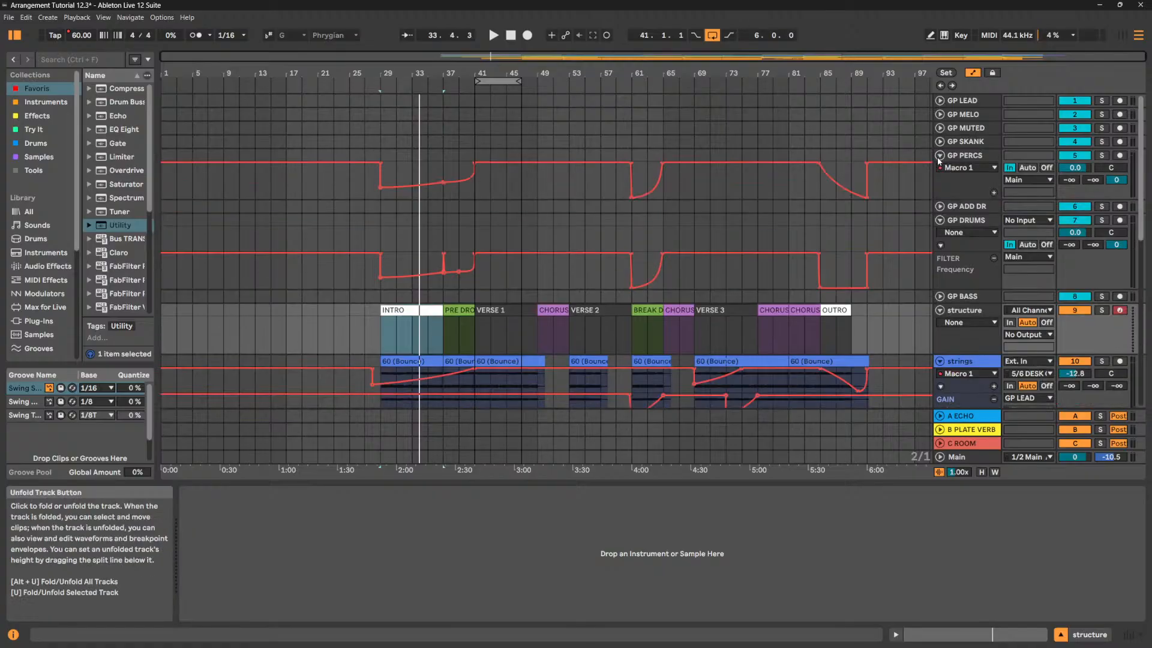
left_click(940, 156)
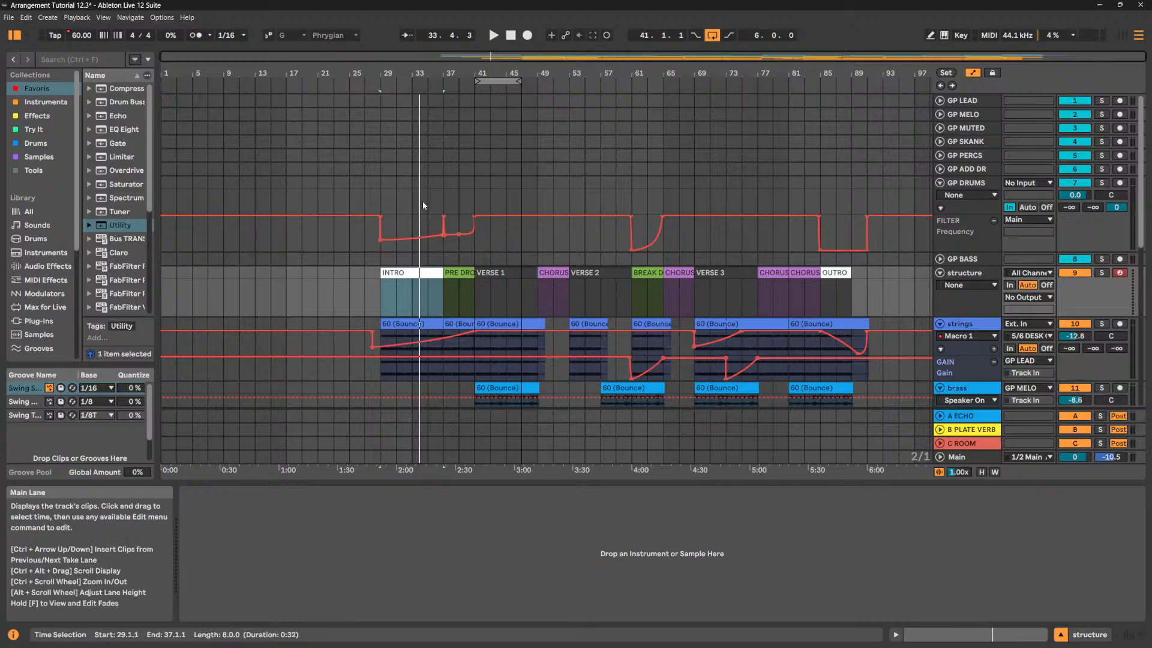
- Extend the loop to eight bars from bar 41 so it covers all of VERSE 1
left_click(475, 294)
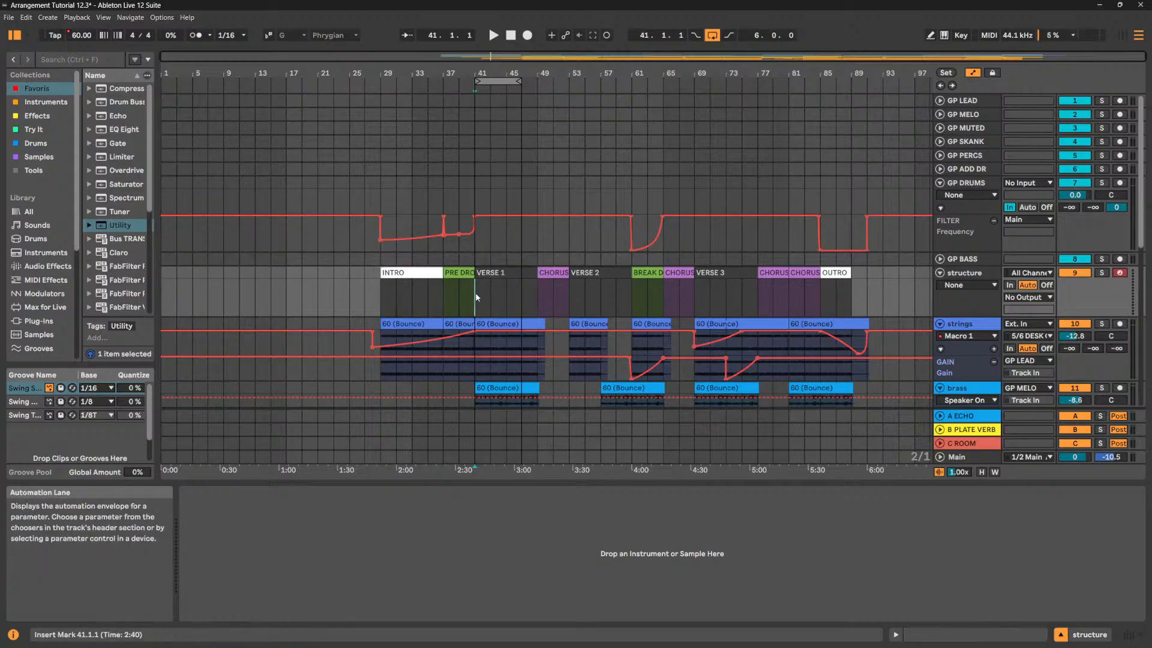
left_click_drag(479, 292, 521, 292)
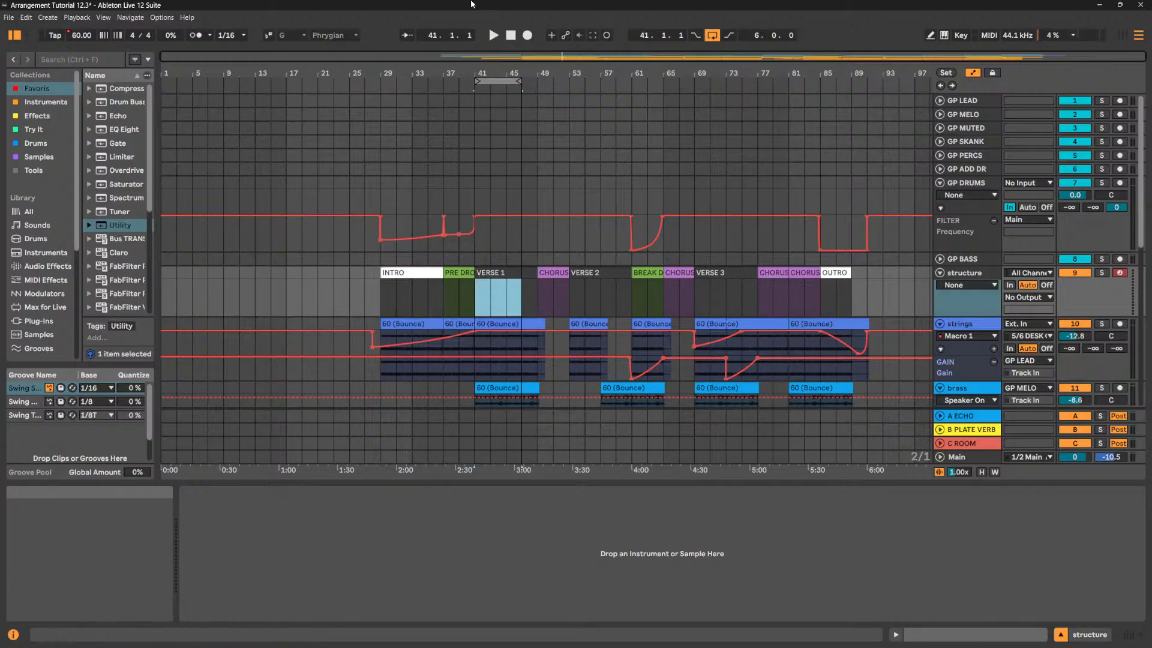
left_click_drag(518, 82, 537, 82)
- Solo the BASS track, play the loop and set the track's volume to -5.8 dB in the mixer
scroll(961, 258, "down", 10)
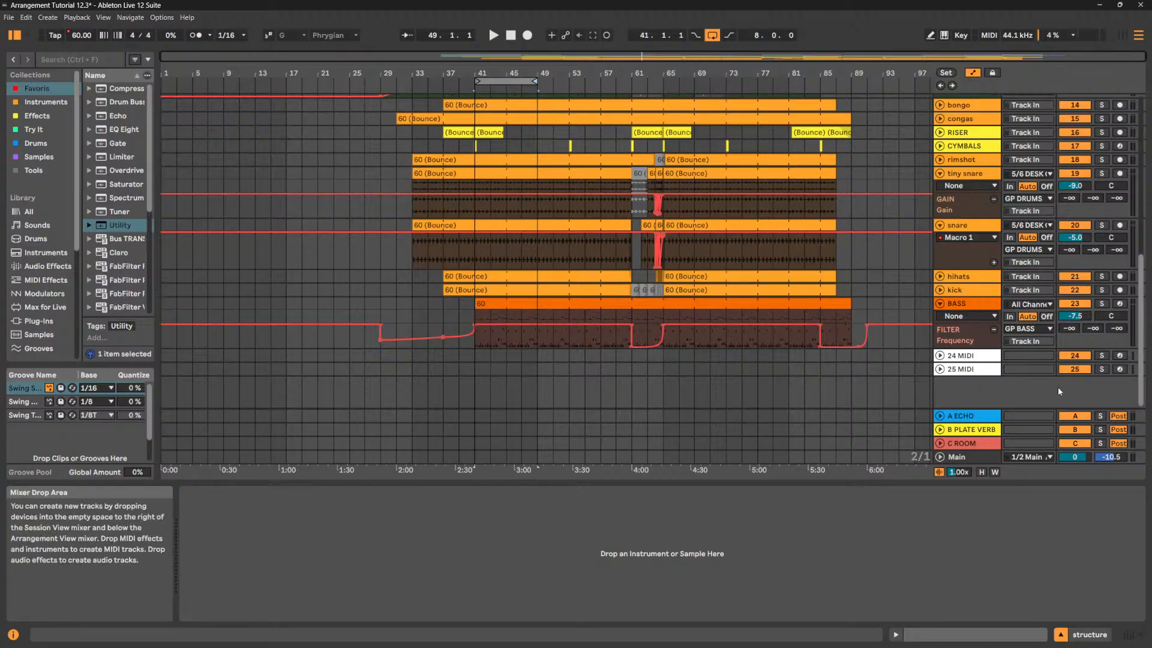
left_click(968, 304)
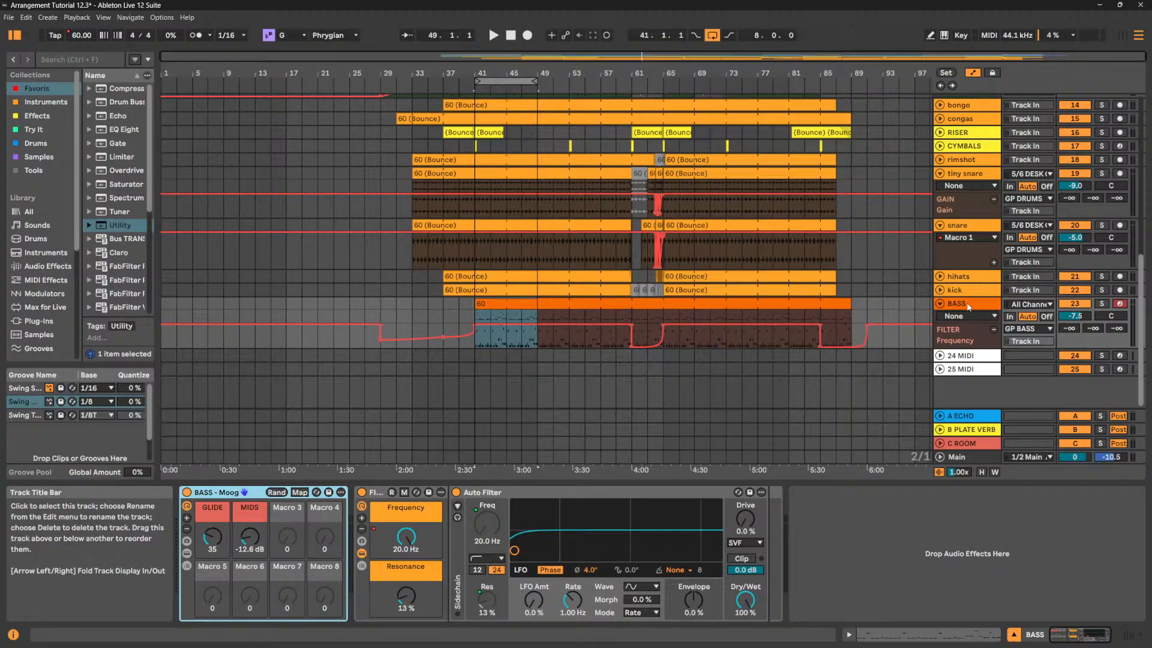
scroll(968, 306, "up", 3)
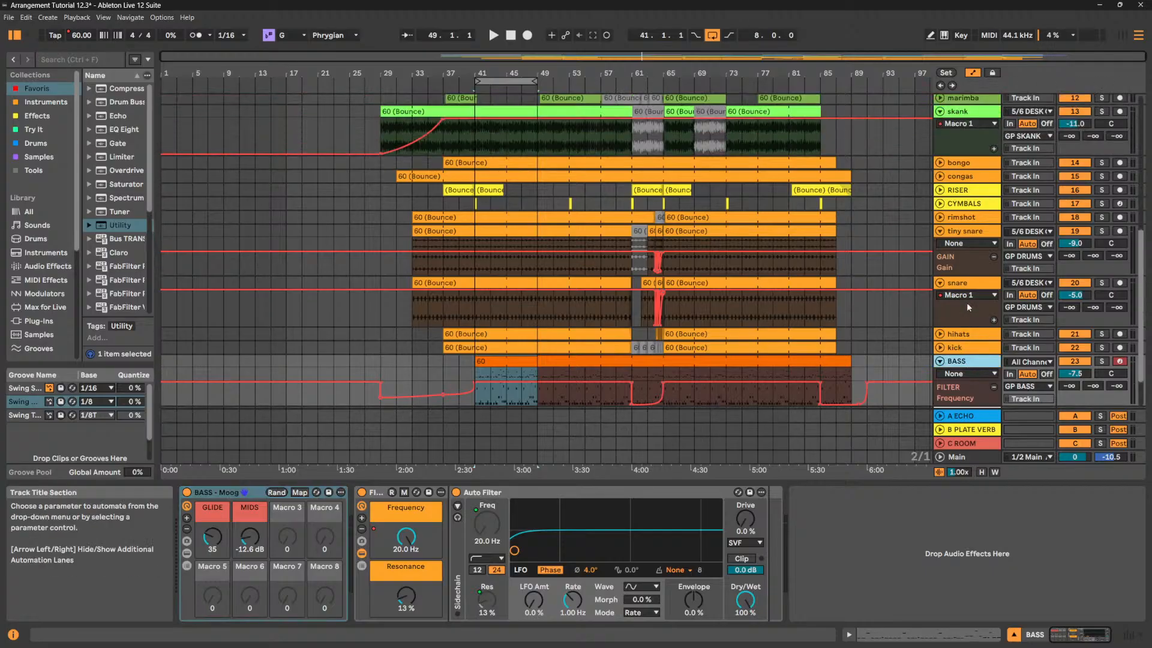
left_click(1104, 362)
key("space")
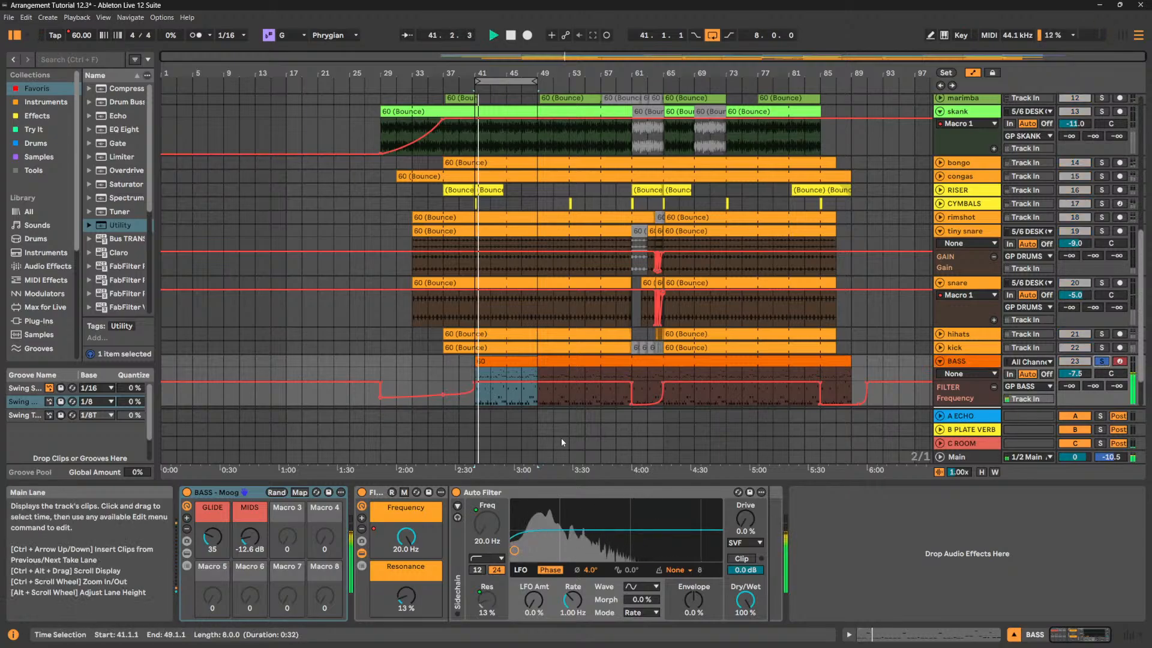
scroll(983, 294, "down", 3)
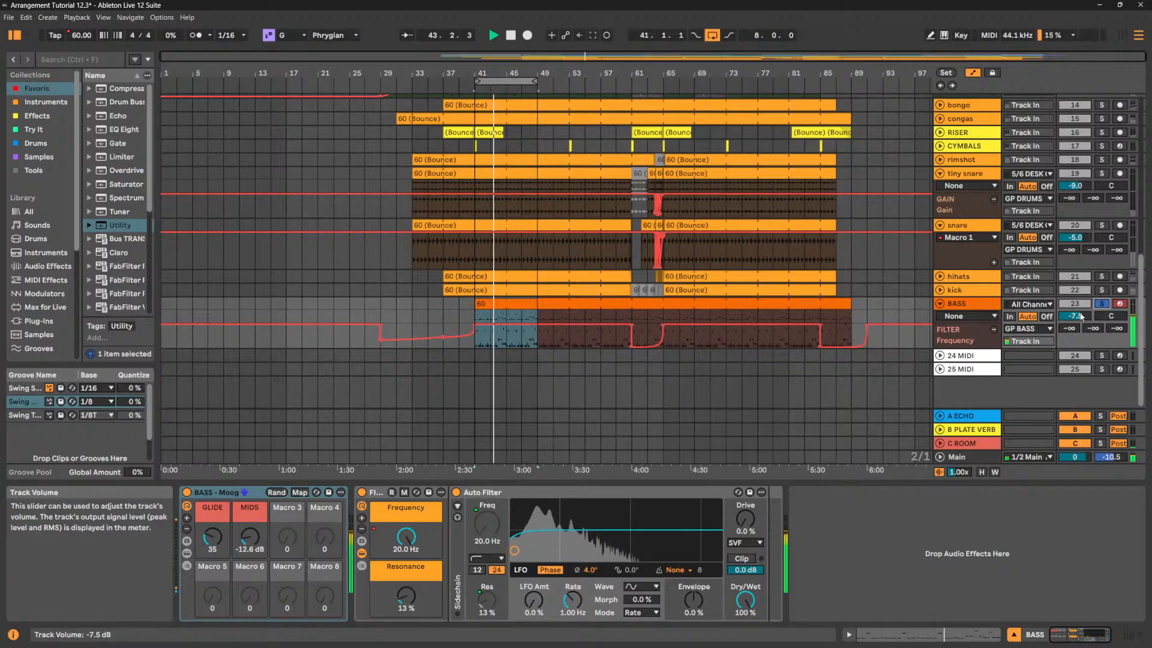
key("Tab")
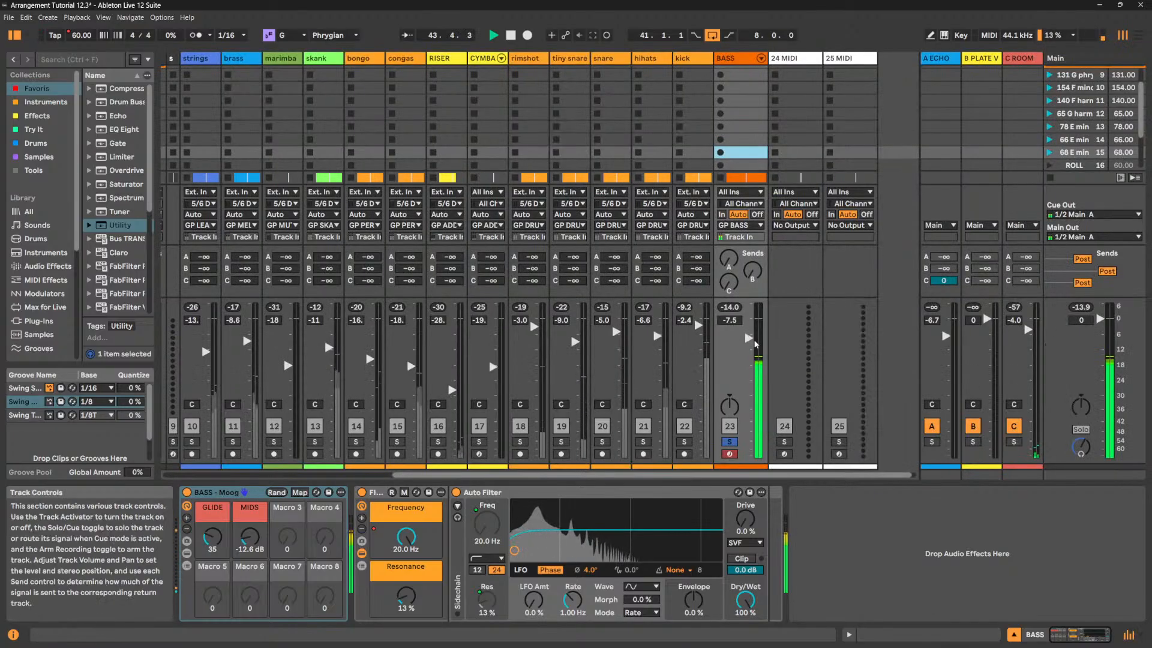
left_click_drag(748, 340, 748, 333)
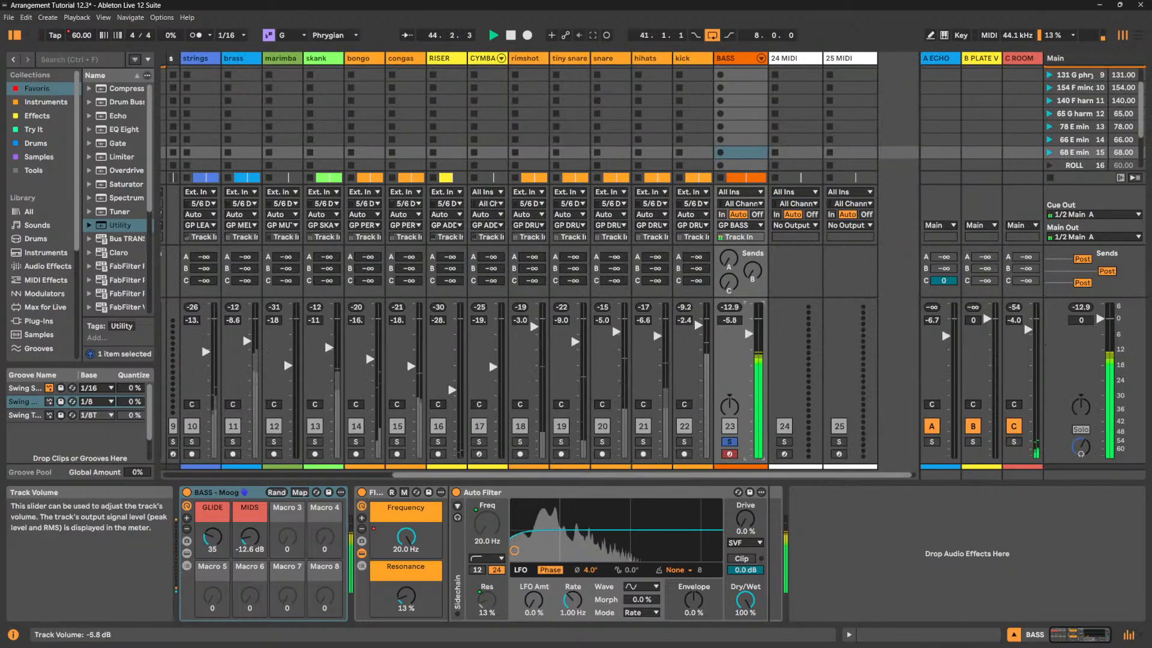
- Clear the BASS solo, mute the strings, brass, skank, bongo and congas tracks, and show the BASS track's devices
left_click(684, 443)
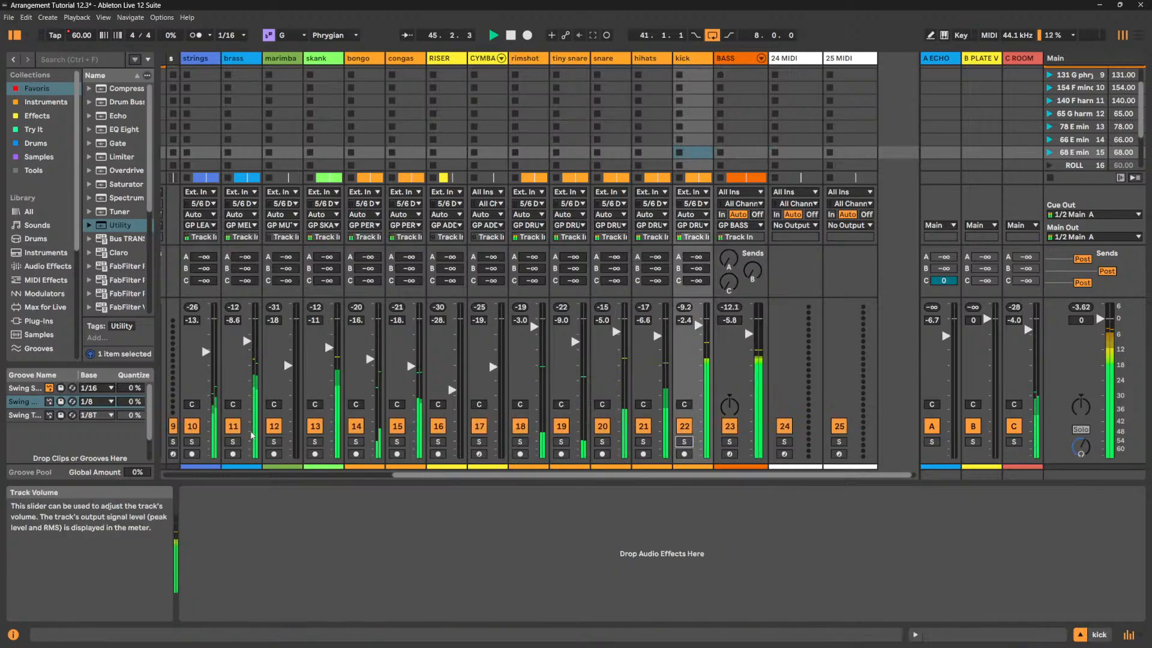
left_click(234, 427)
left_click(192, 426)
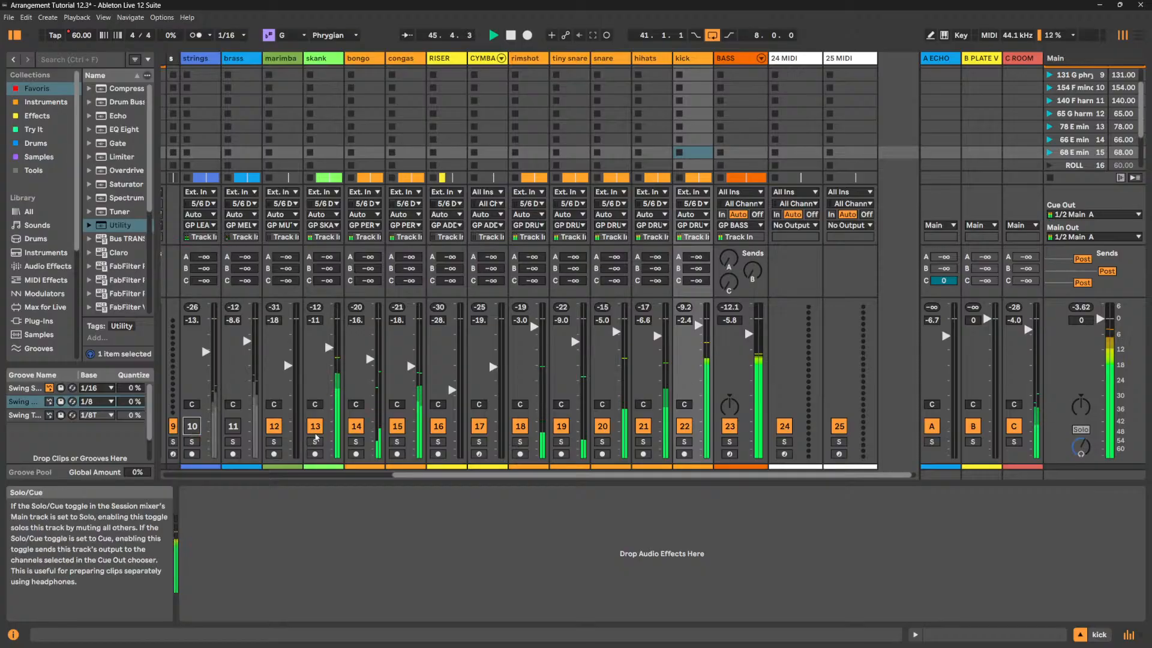
left_click(314, 429)
left_click(361, 430)
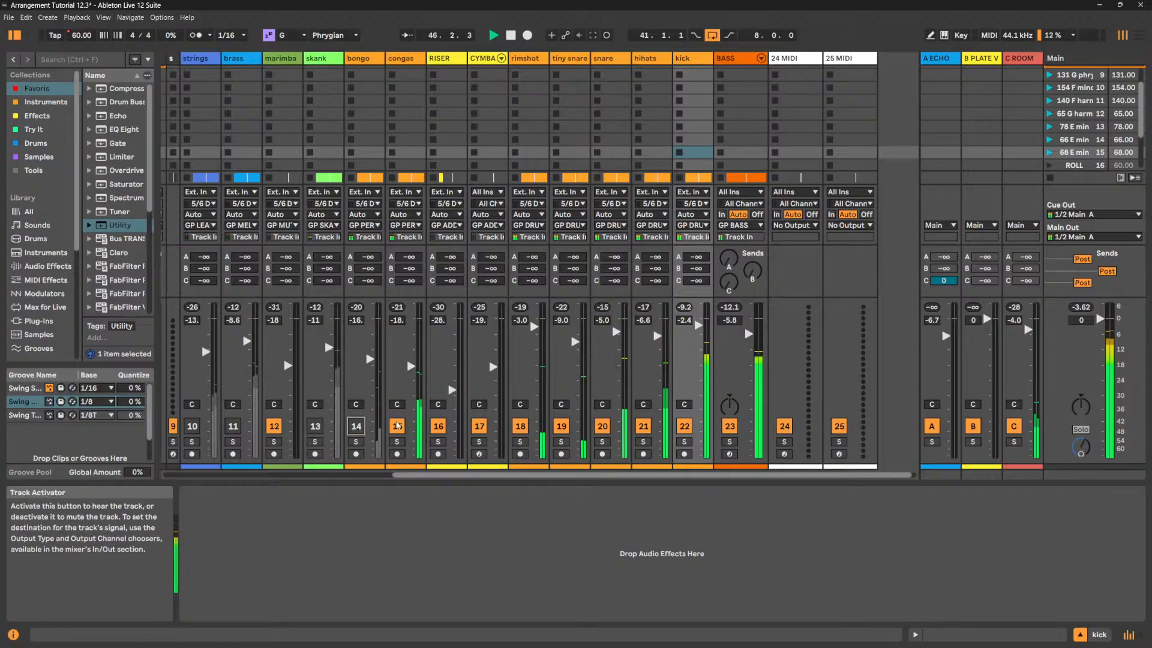
left_click(396, 426)
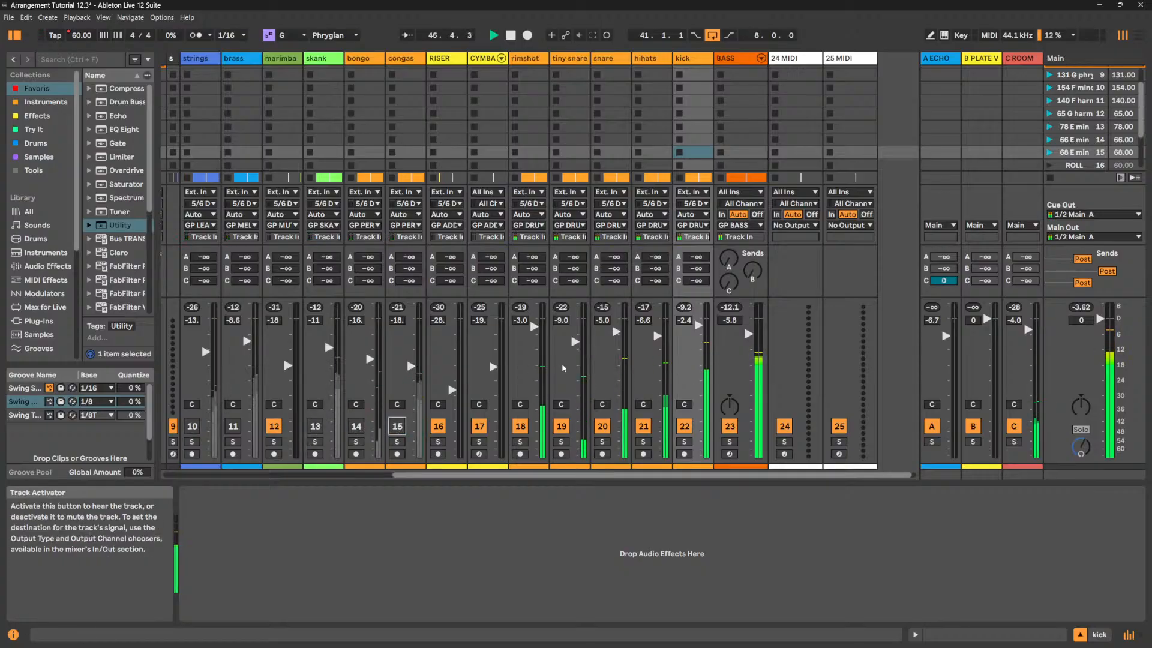
left_click(732, 60)
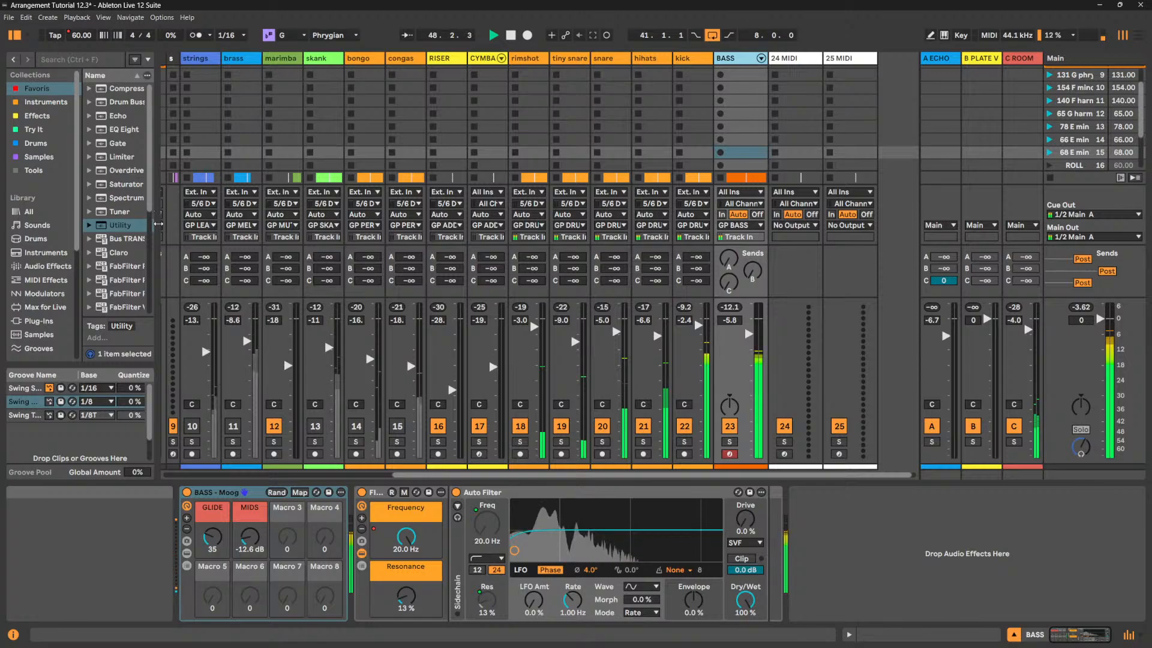
- Add FabFilter Pro-Q 3 to the BASS track between the Moog rack and the filter rack
left_click_drag(159, 234, 288, 234)
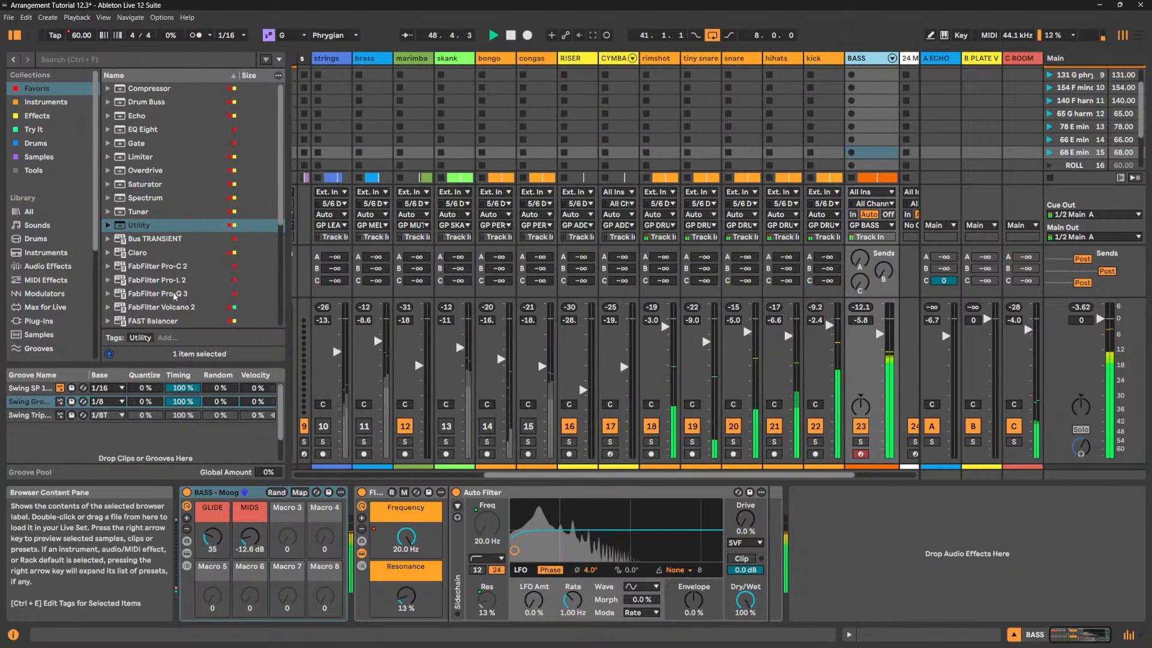
left_click(158, 293)
left_click_drag(442, 497, 359, 526)
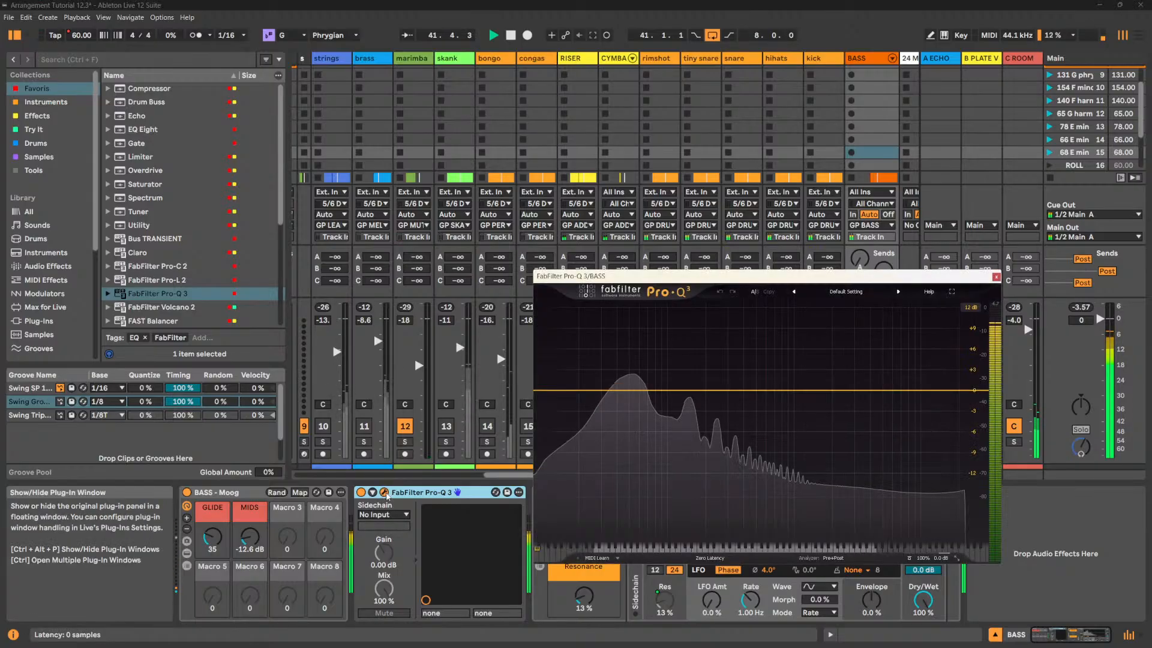
- Create a bell cut in the bass track's Pro-Q 3 of about -2.4 dB near 235 Hz
left_click(739, 469)
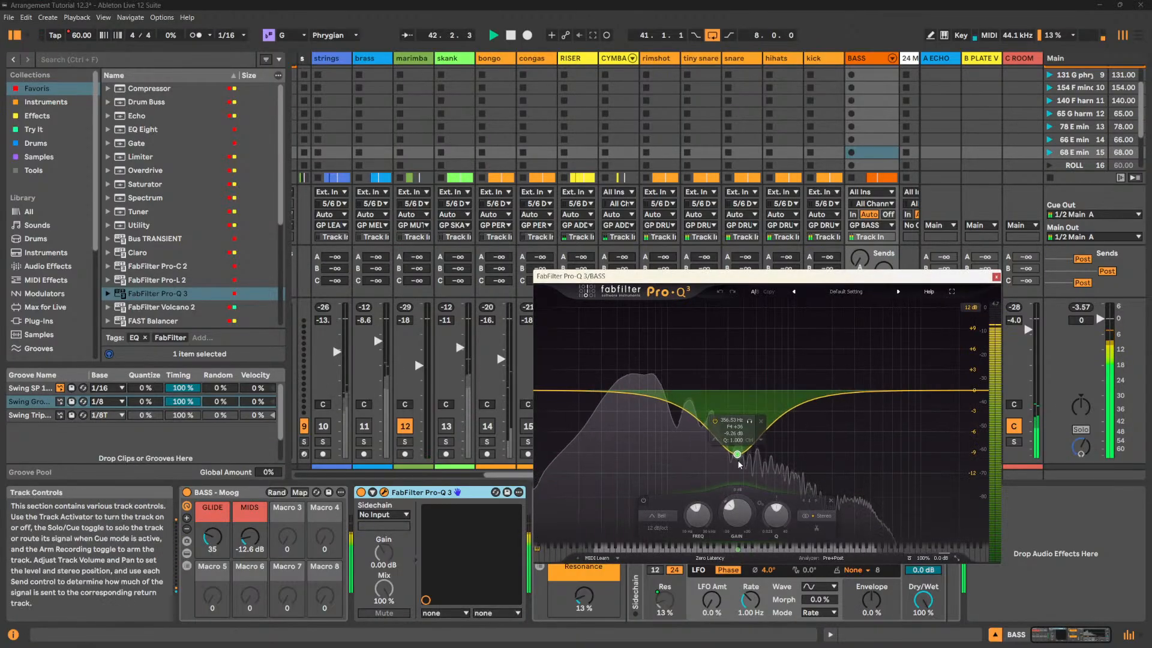
left_click_drag(740, 474, 717, 411)
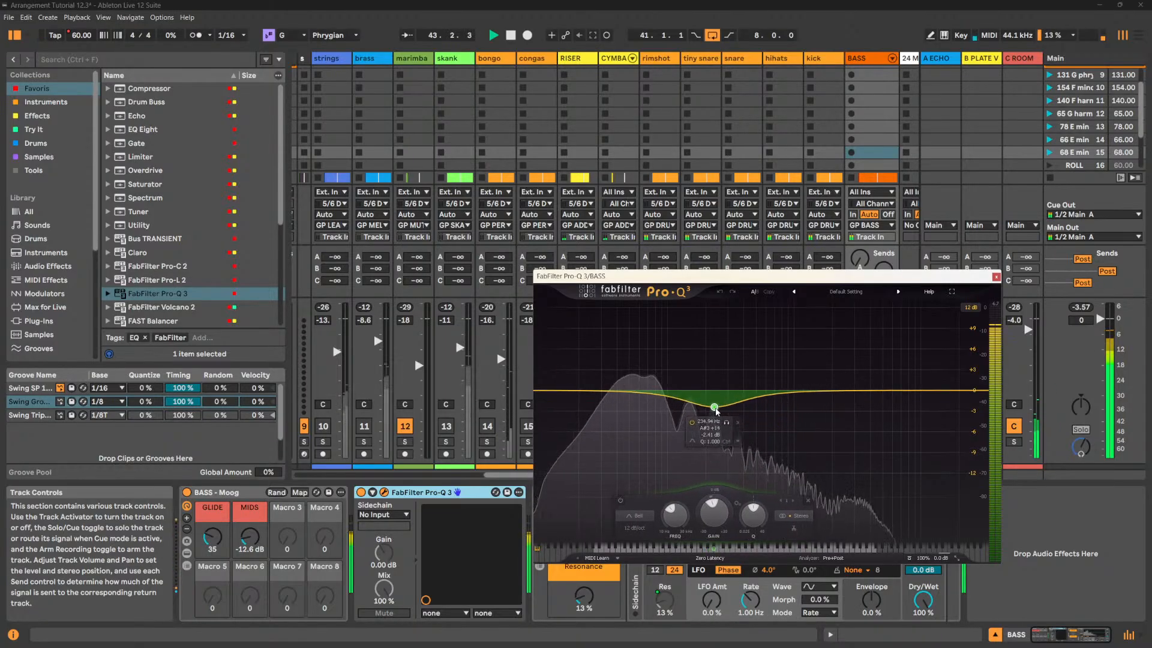
- Try a broad high-shelf boost of about 16 dB near 339 Hz on the bass EQ and remove that band
left_click_drag(934, 392, 730, 334)
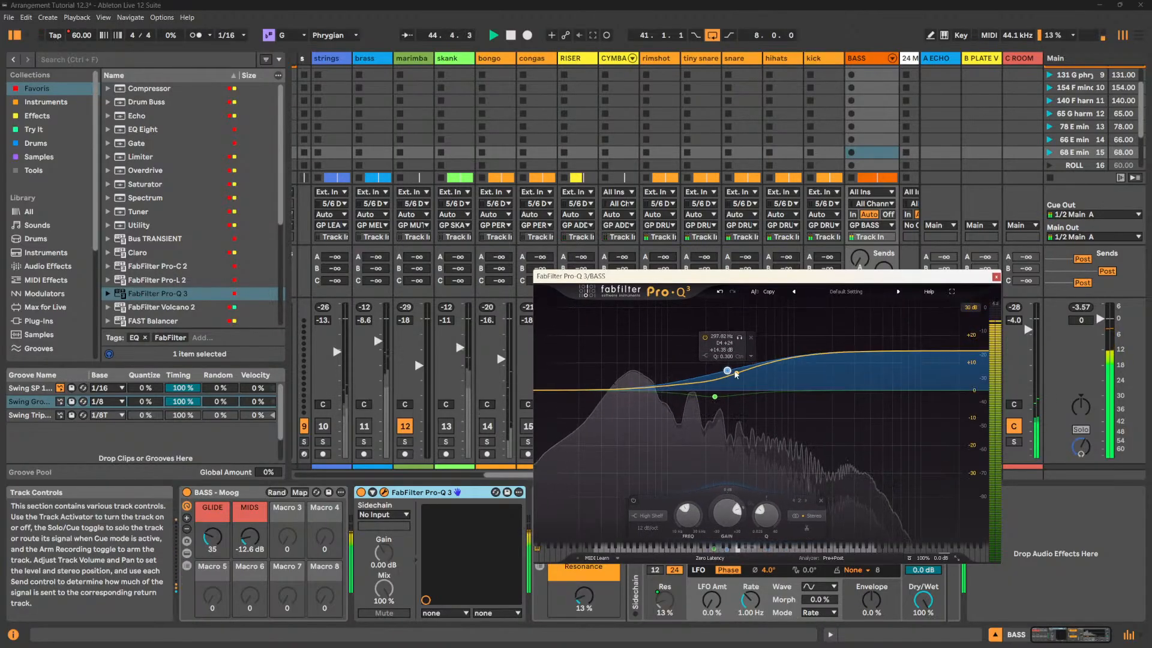
mouse_move(736, 375)
left_mouse_down()
mouse_move(738, 334)
mouse_move(737, 368)
left_mouse_up()
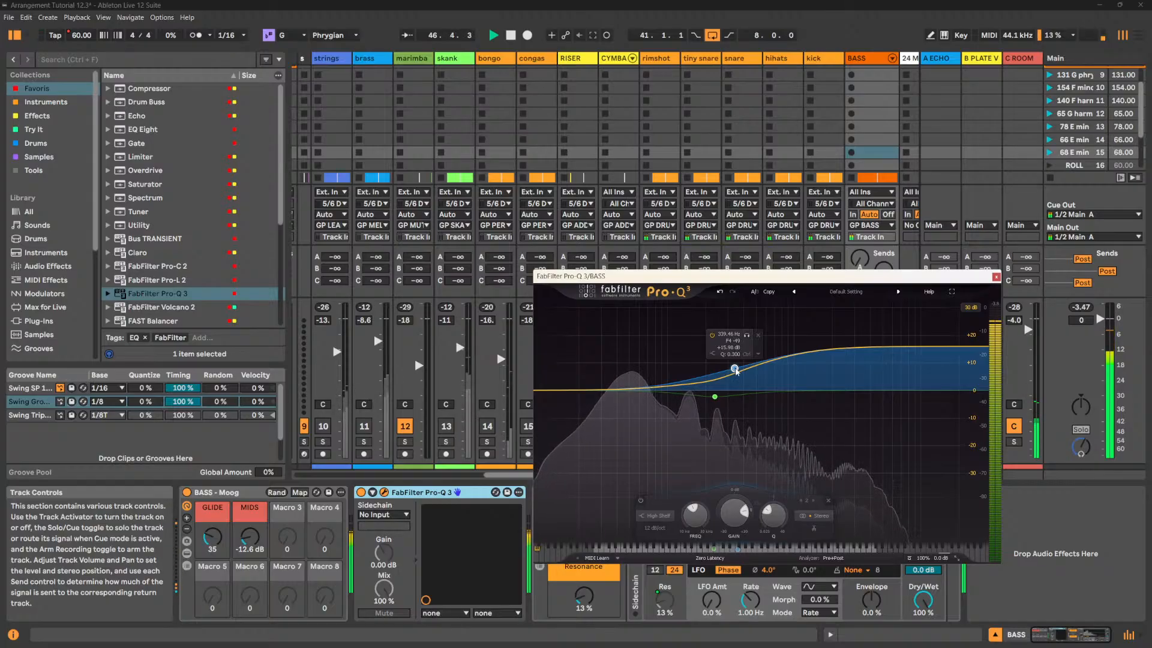
key("space")
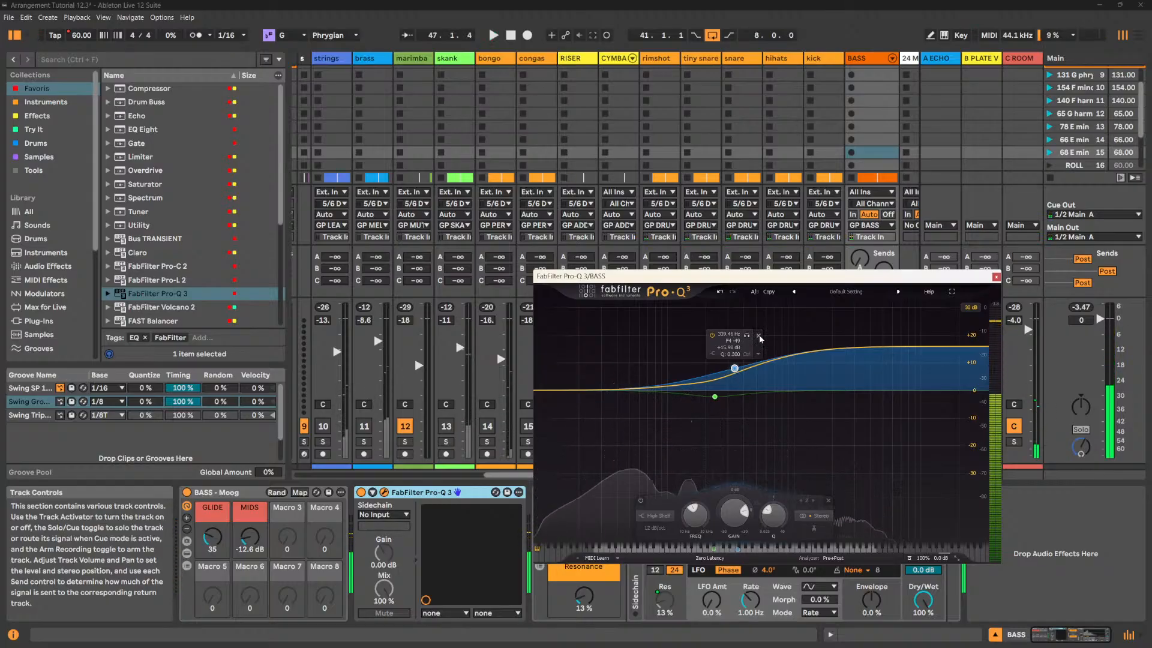
left_click(758, 336)
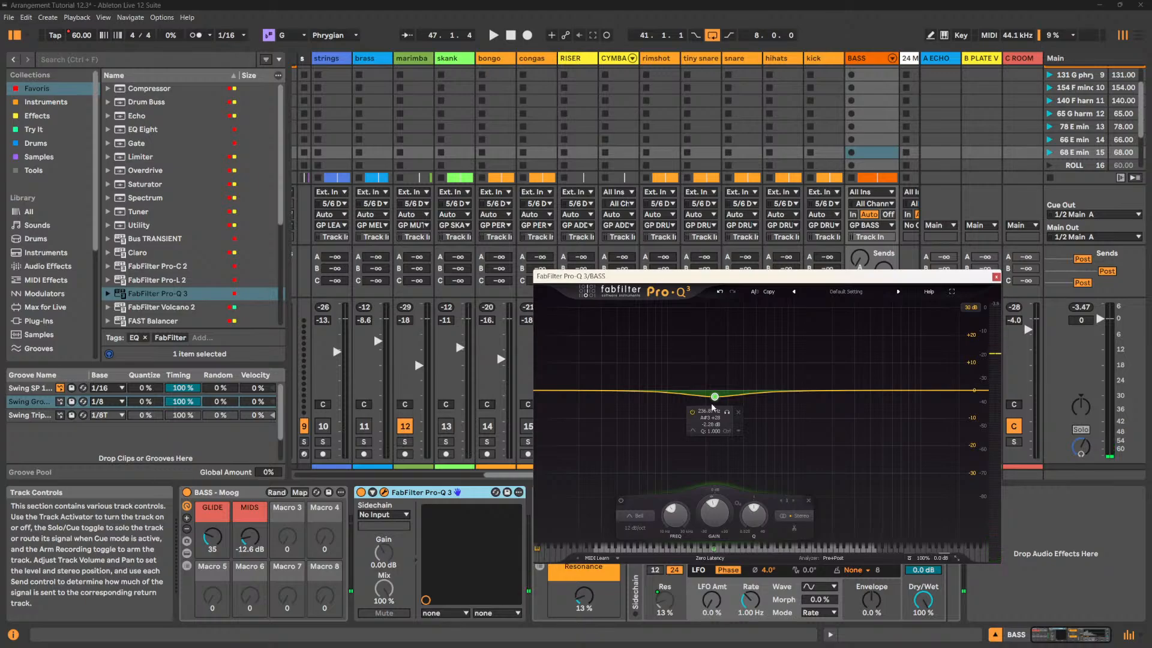
- Play the loop and deepen the bell cut in Pro-Q 3 to about -5.2 dB near 241 Hz, then stop playback
key("space")
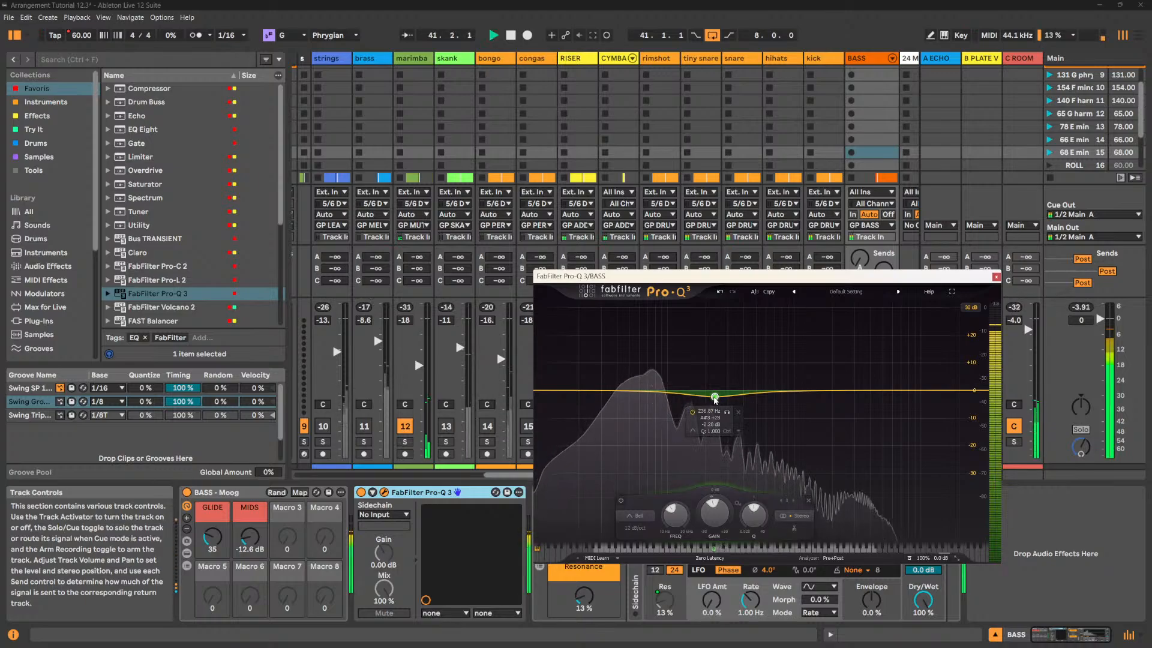
left_click_drag(714, 399, 716, 407)
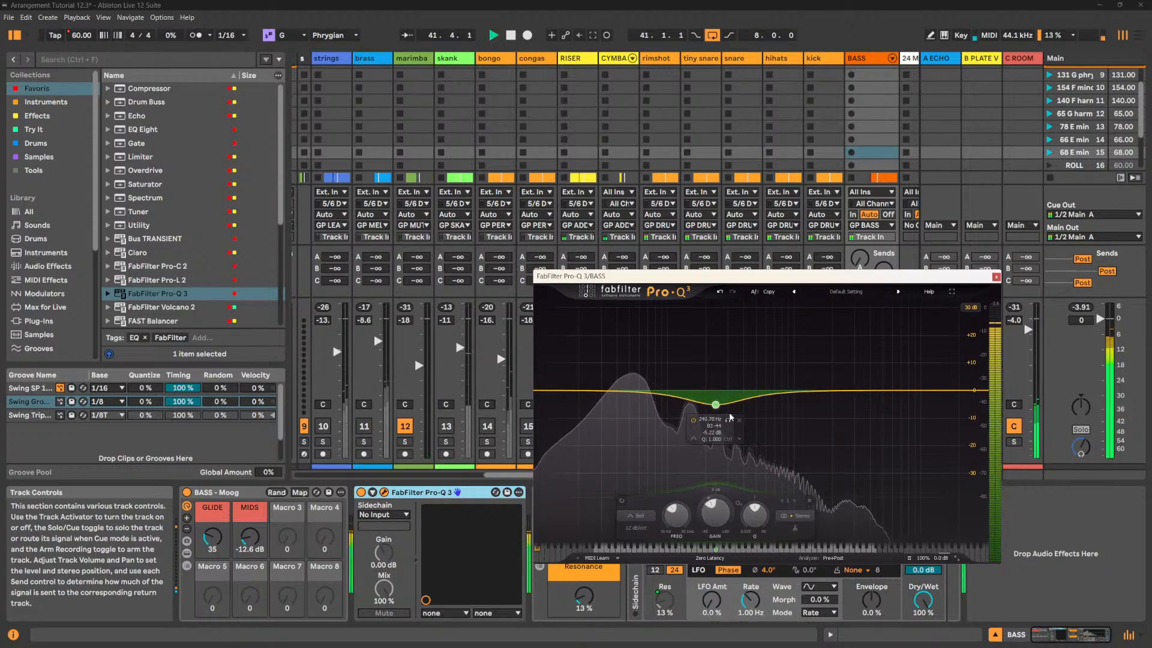
key("space")
- Duplicate the BASS track and close the Pro-Q 3 window
left_click_drag(858, 277, 634, 286)
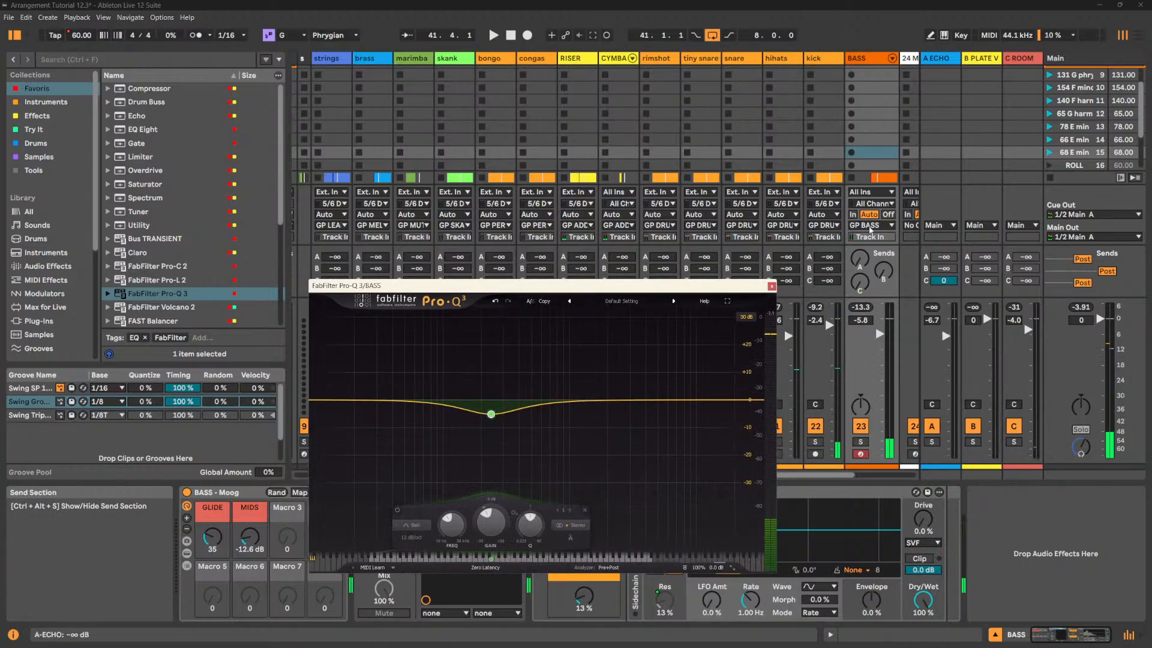
left_click(879, 61)
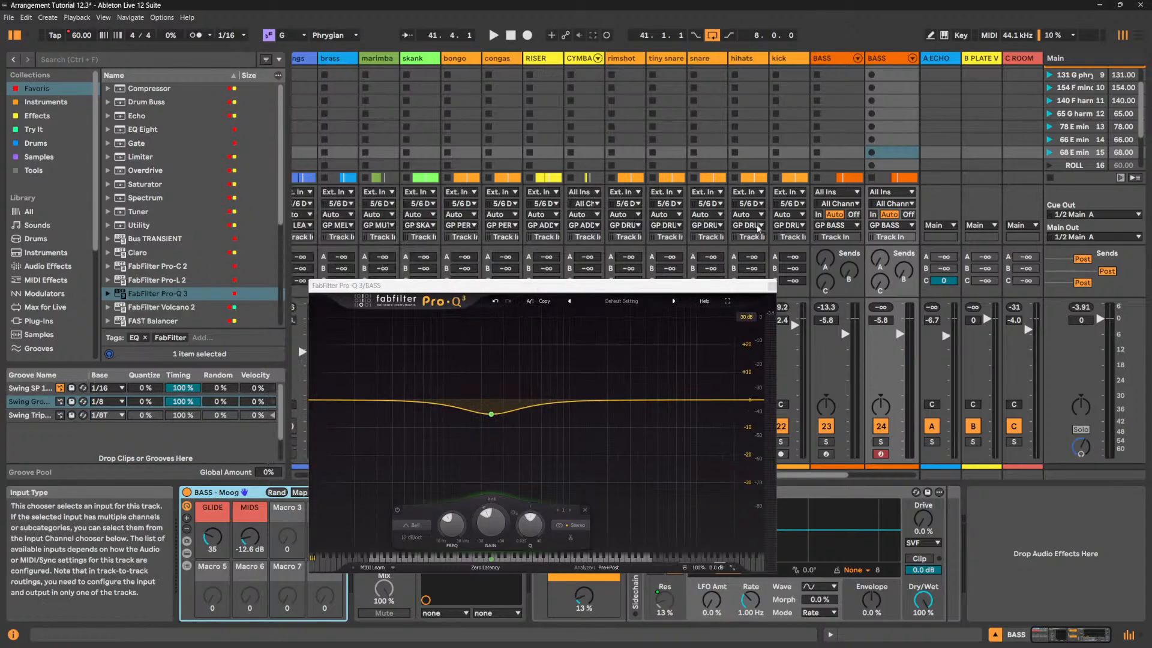
left_click(775, 289)
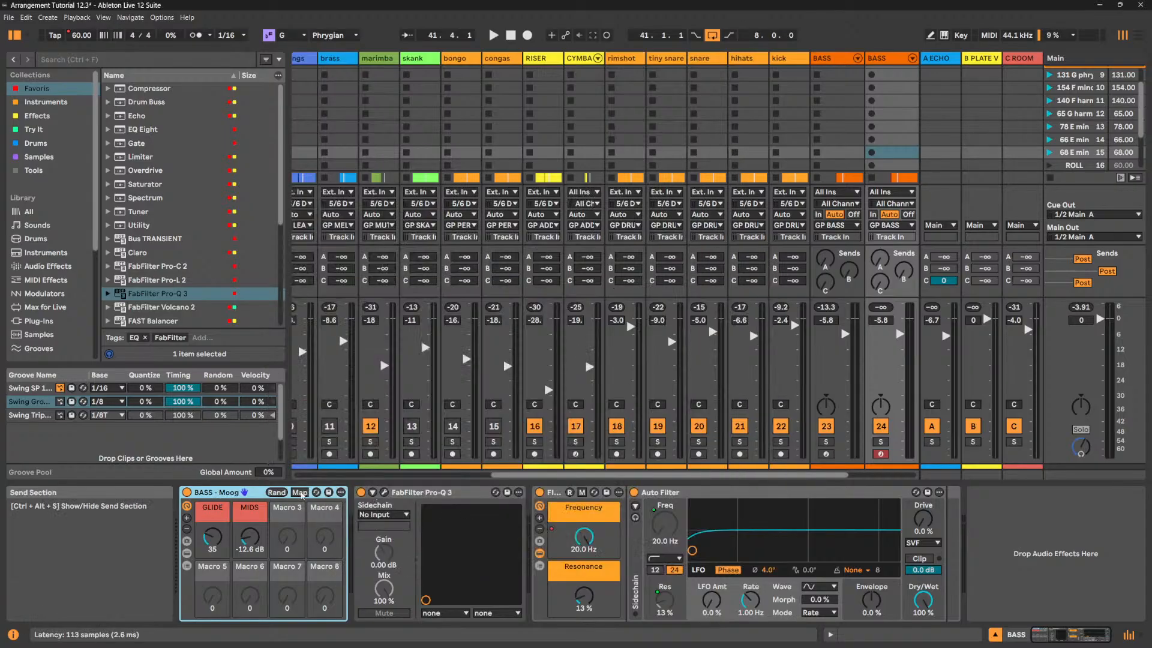
- Show the devices inside the duplicated track's Moog rack and inspect the Mini V4 synth settings
left_click(186, 565)
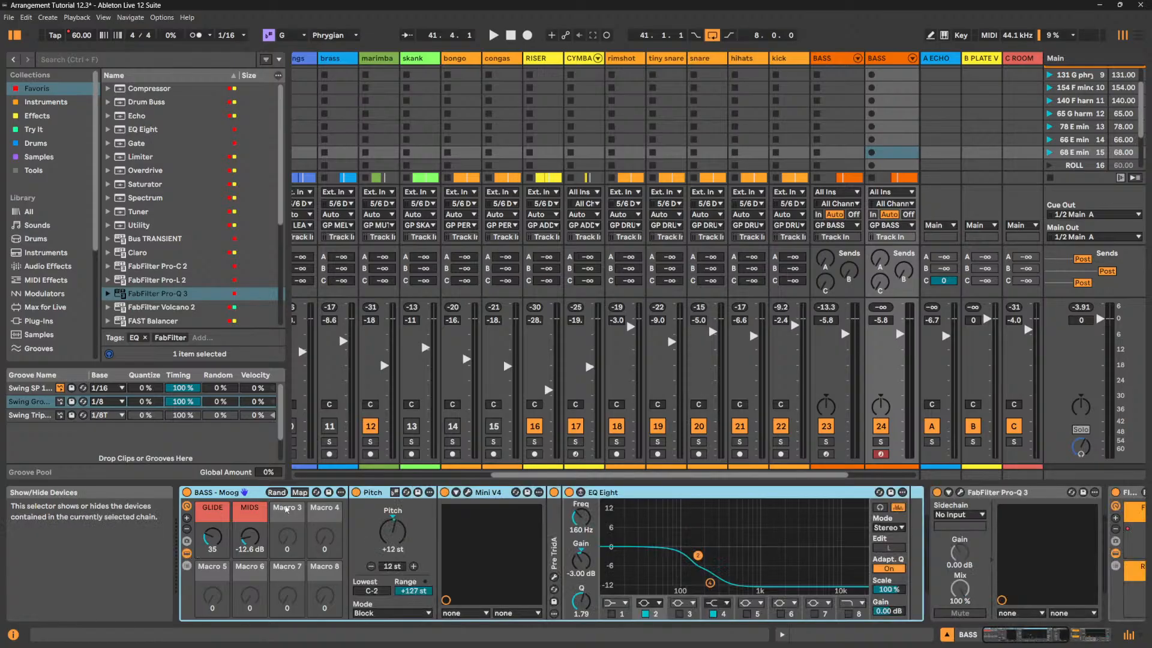
left_click(468, 492)
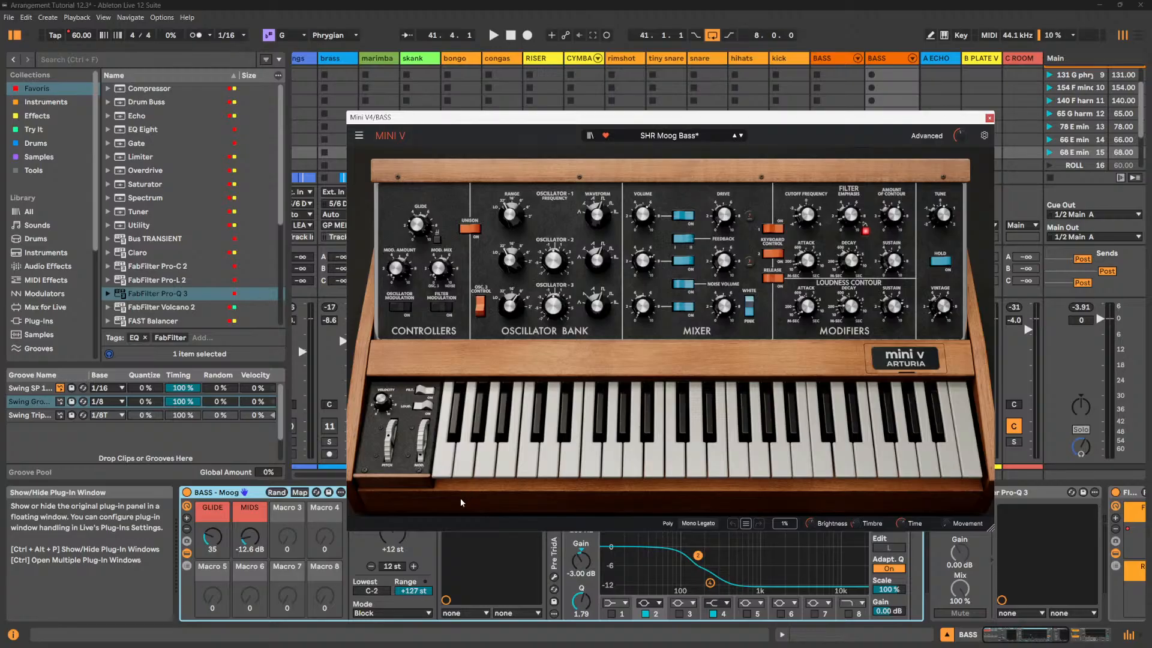
left_click(989, 119)
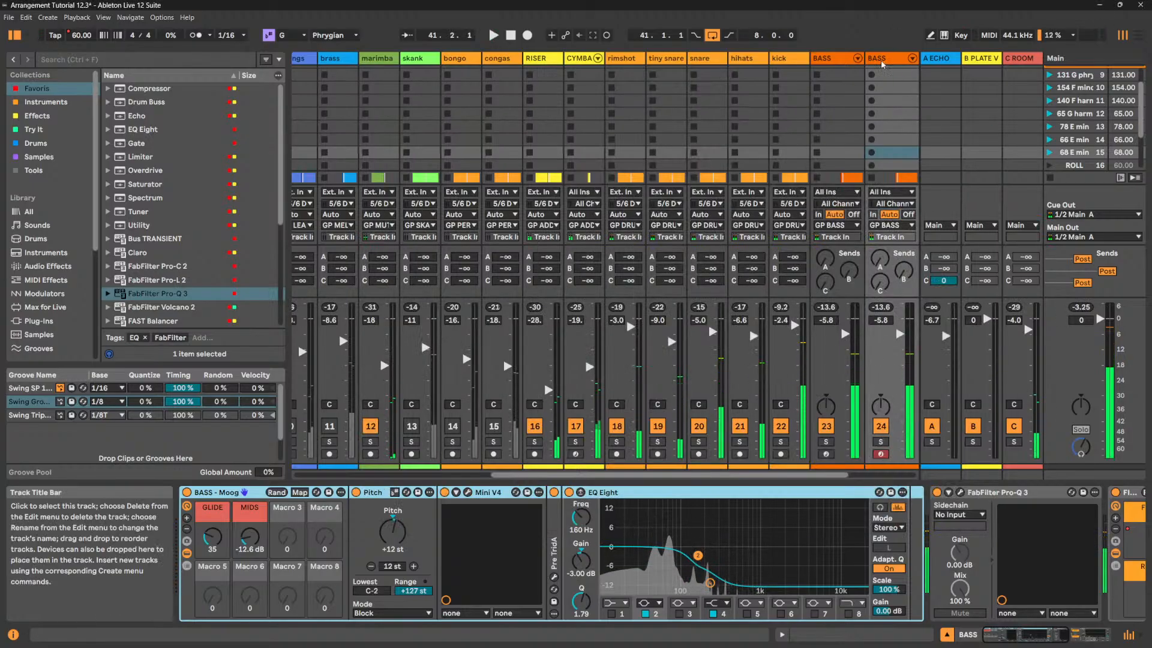
- Rename the duplicated bass track as DRIVE
type("dr")
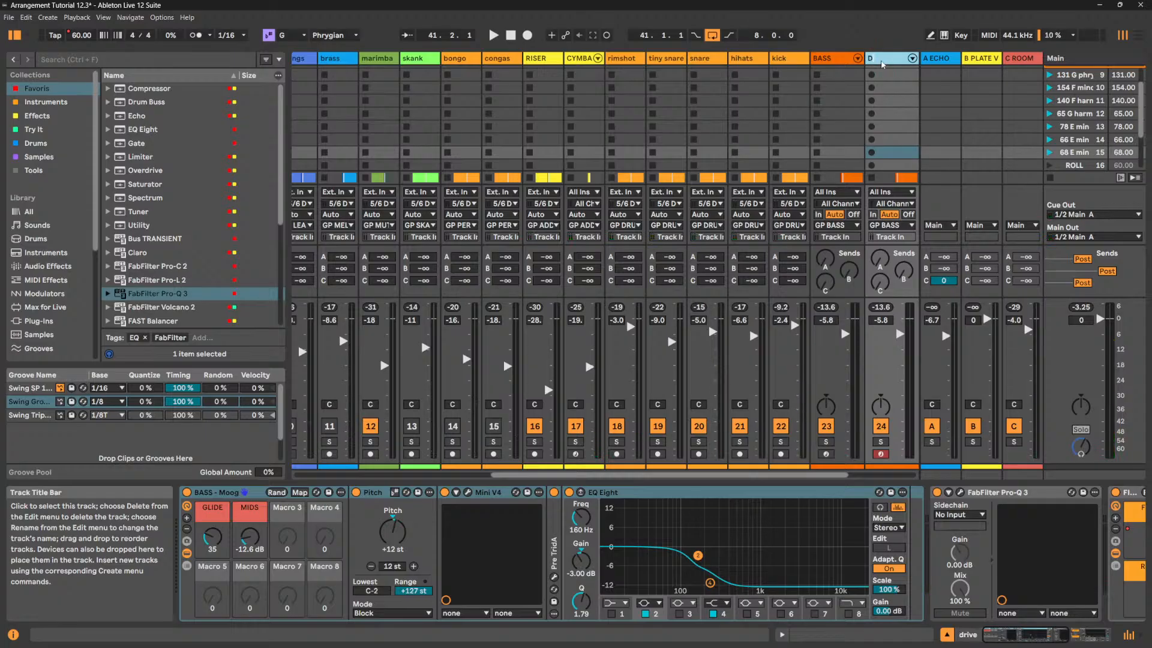
type("ive")
key("Return")
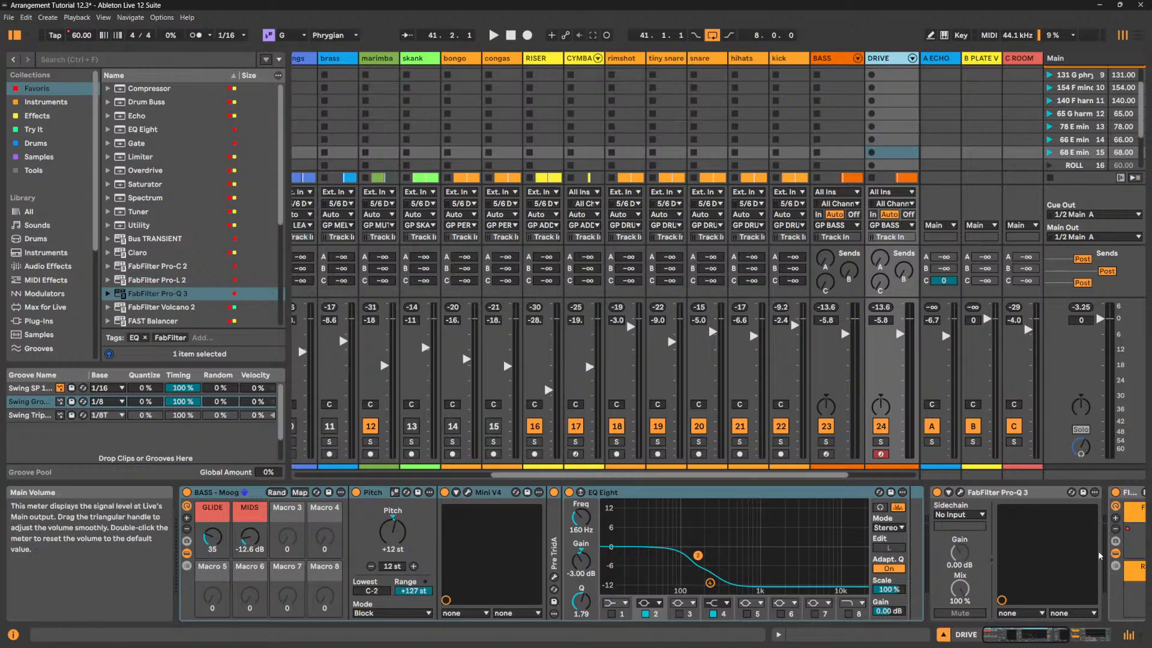
- Solo the DRIVE track, play the loop and compare the sound with its EQ Eight off and on
left_click(1042, 642)
left_click_drag(1042, 642, 1027, 642)
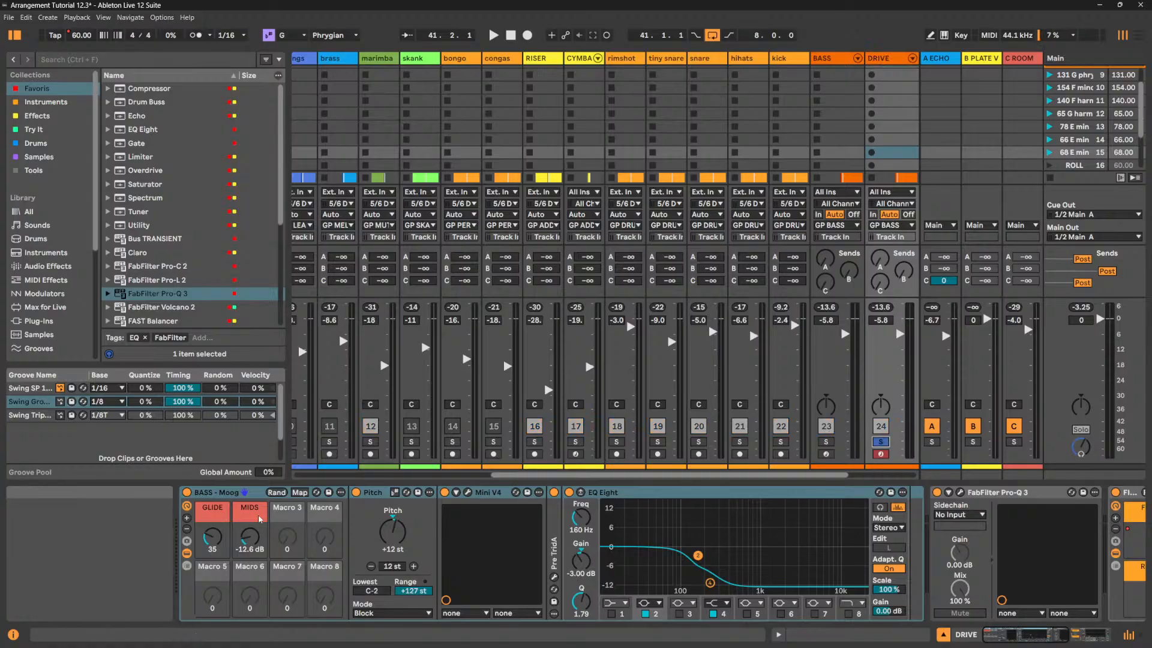
key("space")
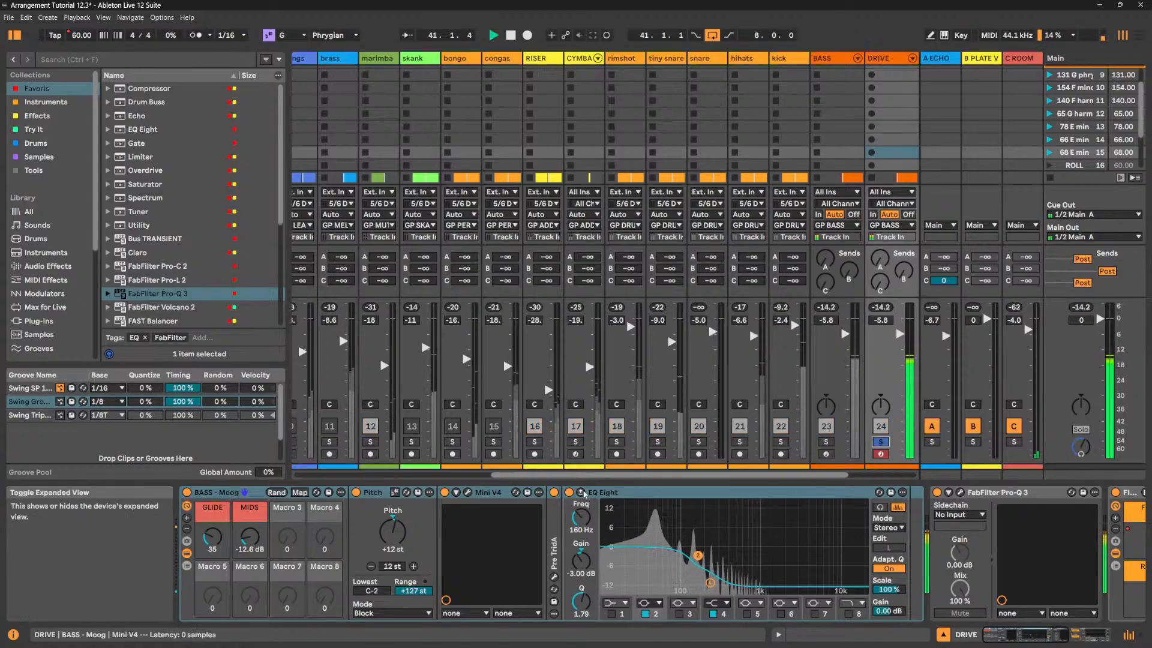
left_click(569, 492)
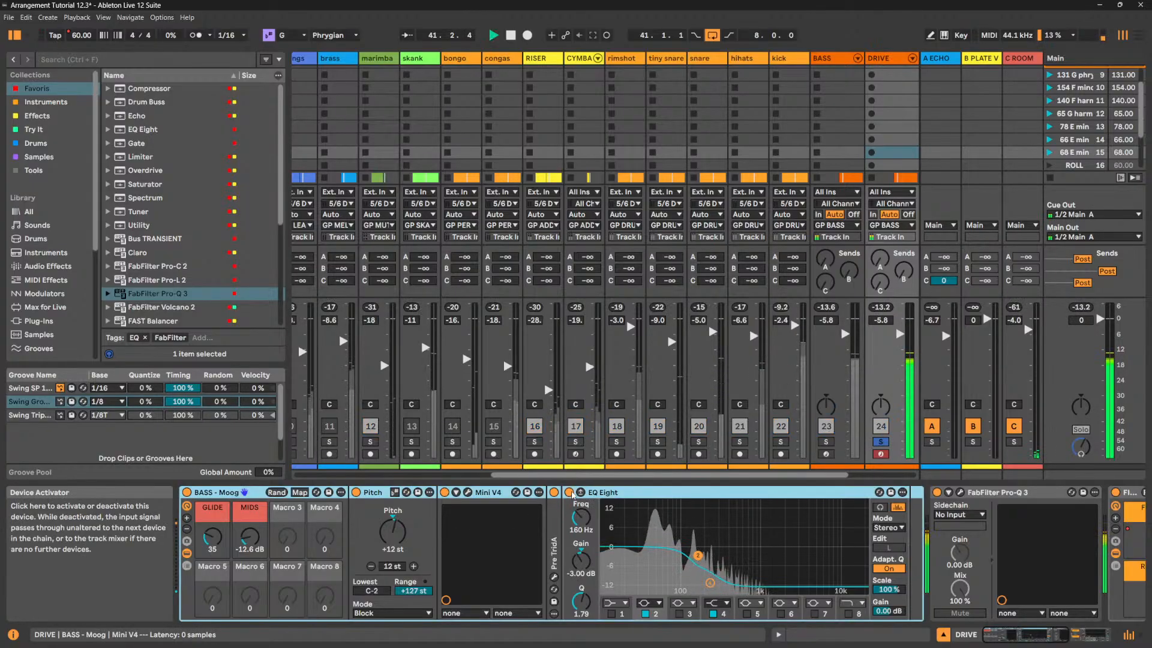
left_click(570, 492)
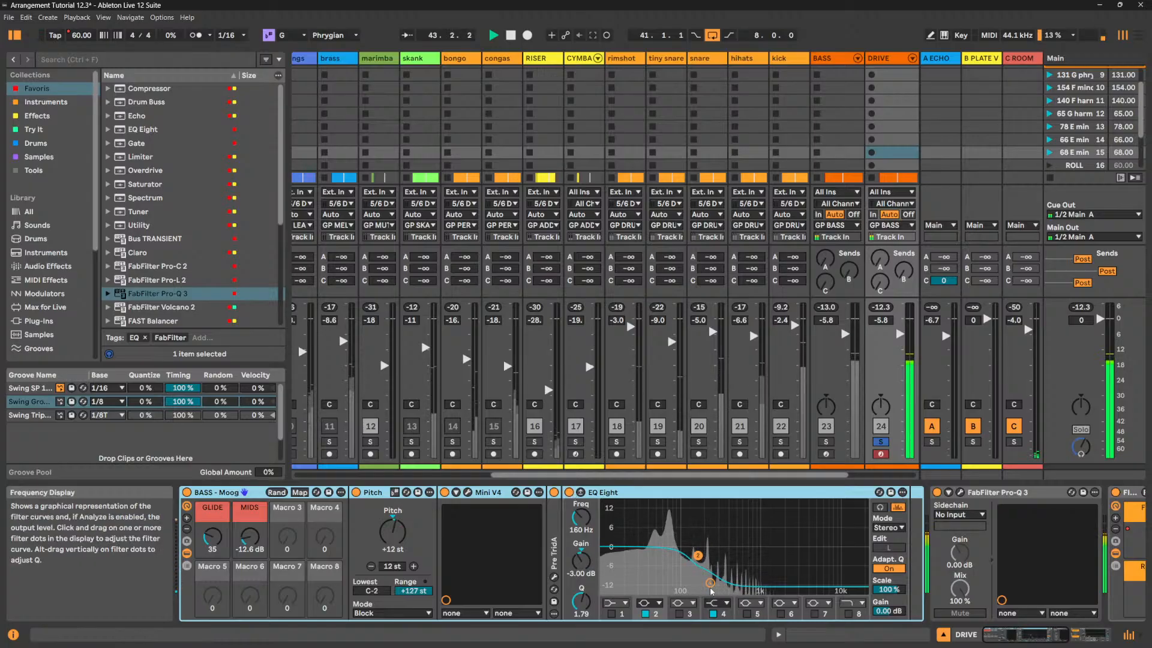
- Turn off filter 4 in DRIVE's EQ Eight and enable filter 1 as a low cut, lowering its frequency
left_click(713, 613)
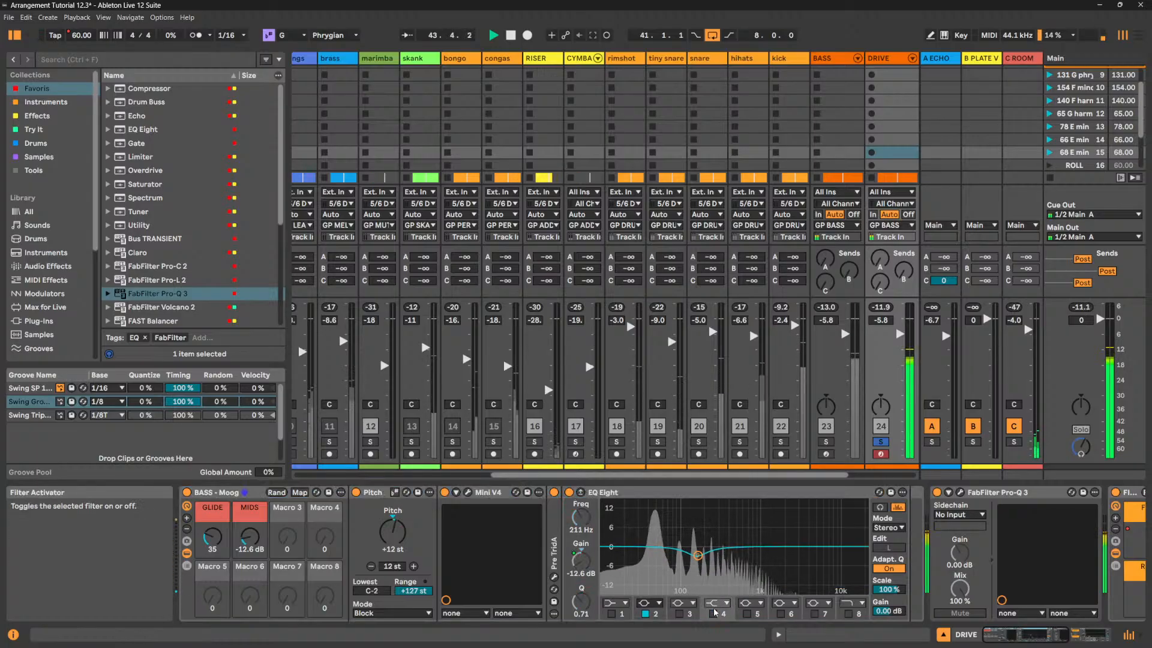
left_click(625, 603)
left_click(614, 525)
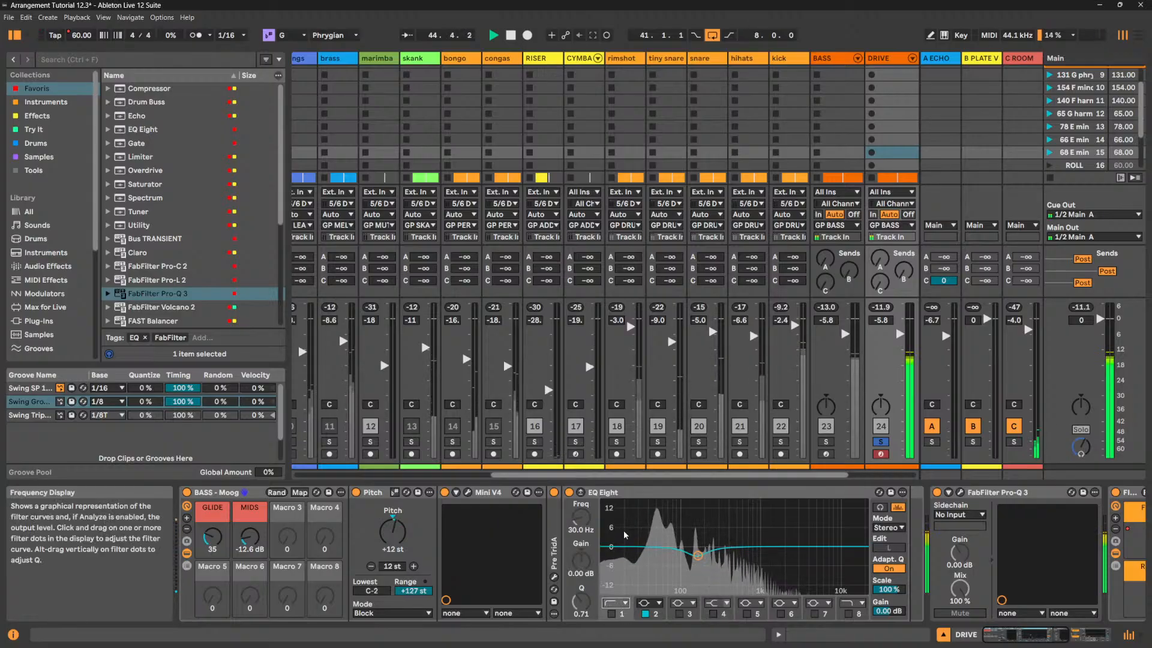
left_click(611, 613)
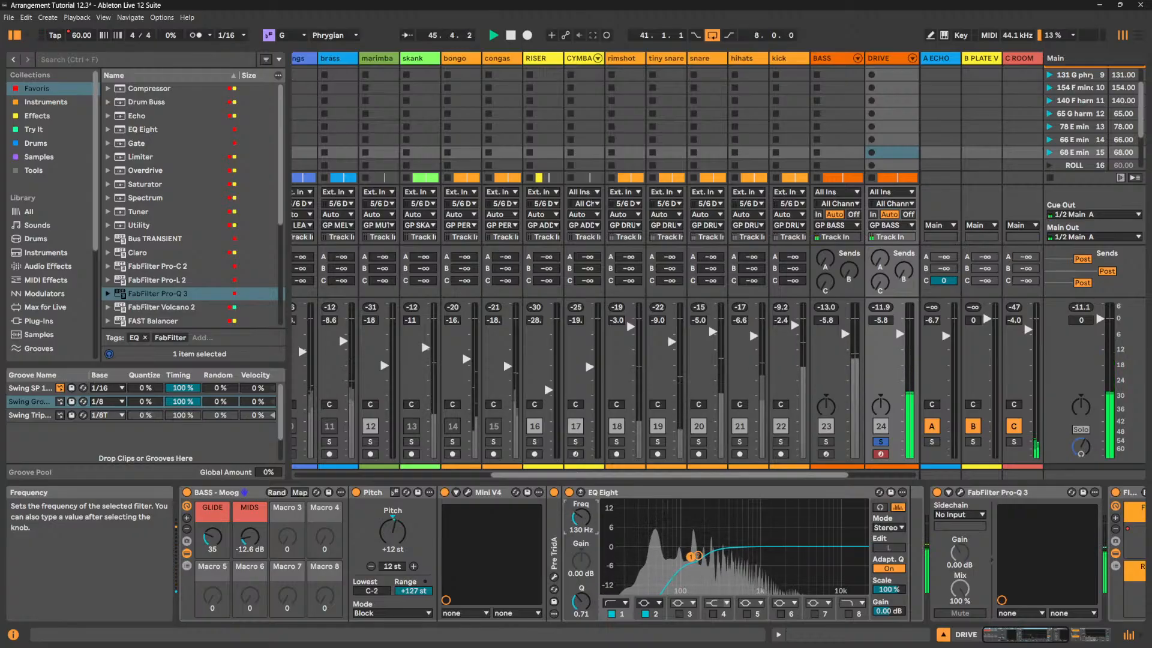
left_click_drag(580, 518, 581, 521)
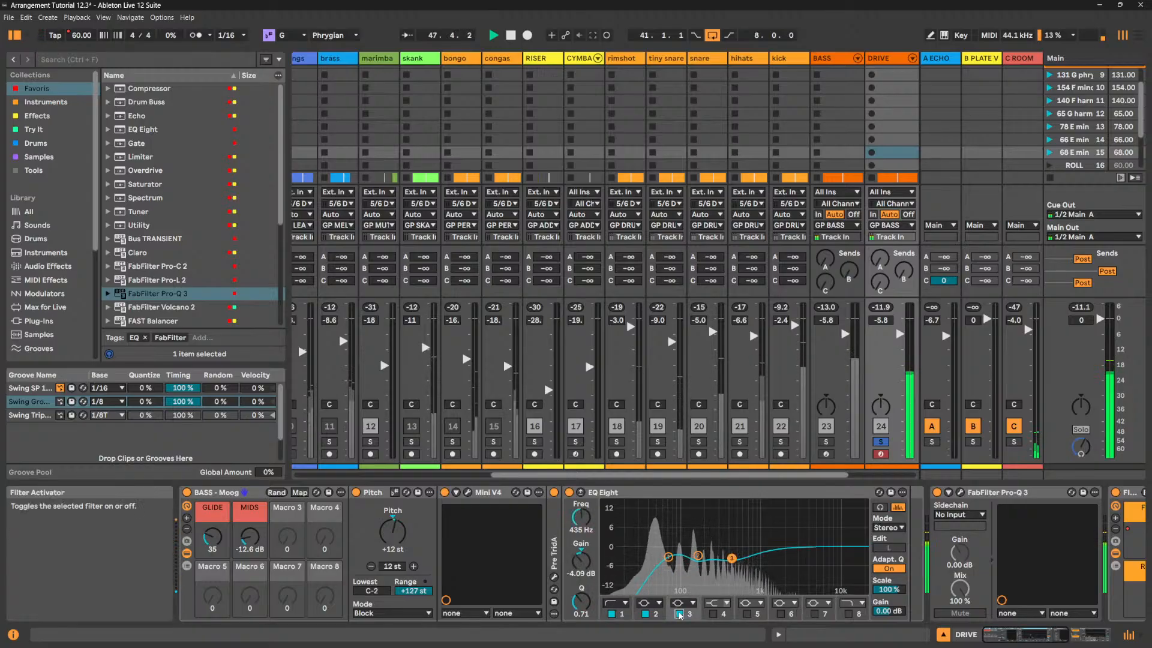
- Try EQ Eight's filter 4 at a lower frequency, turn it off, and set filter 2 to about -1.9 dB at 167 Hz
left_click(713, 613)
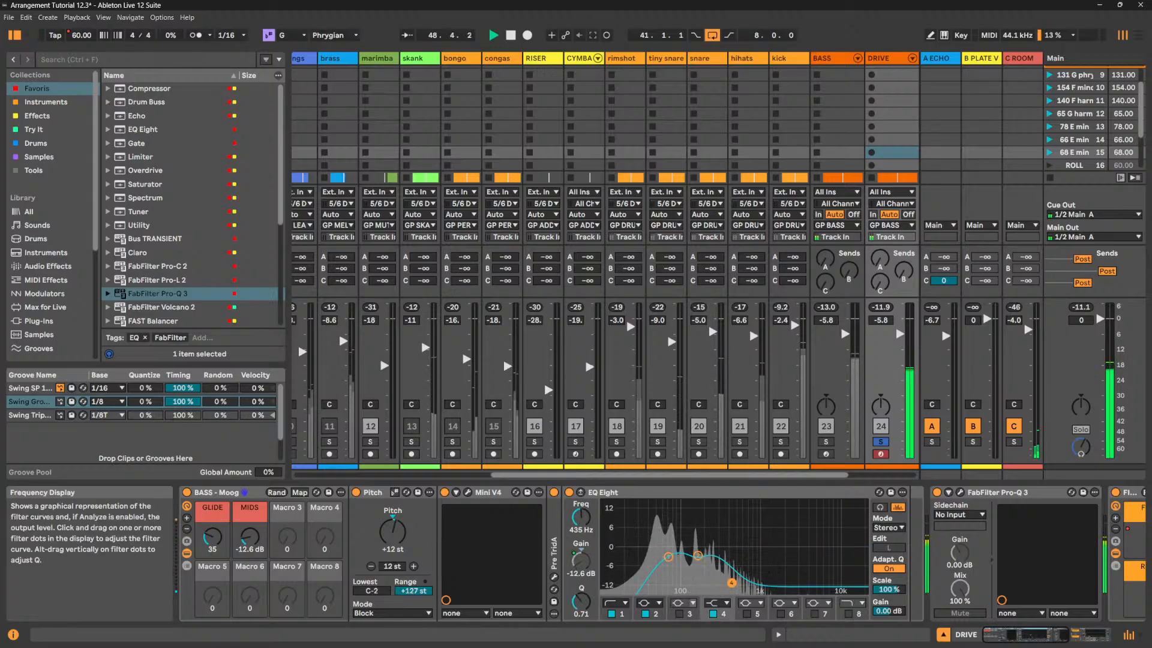
left_click_drag(730, 583, 720, 583)
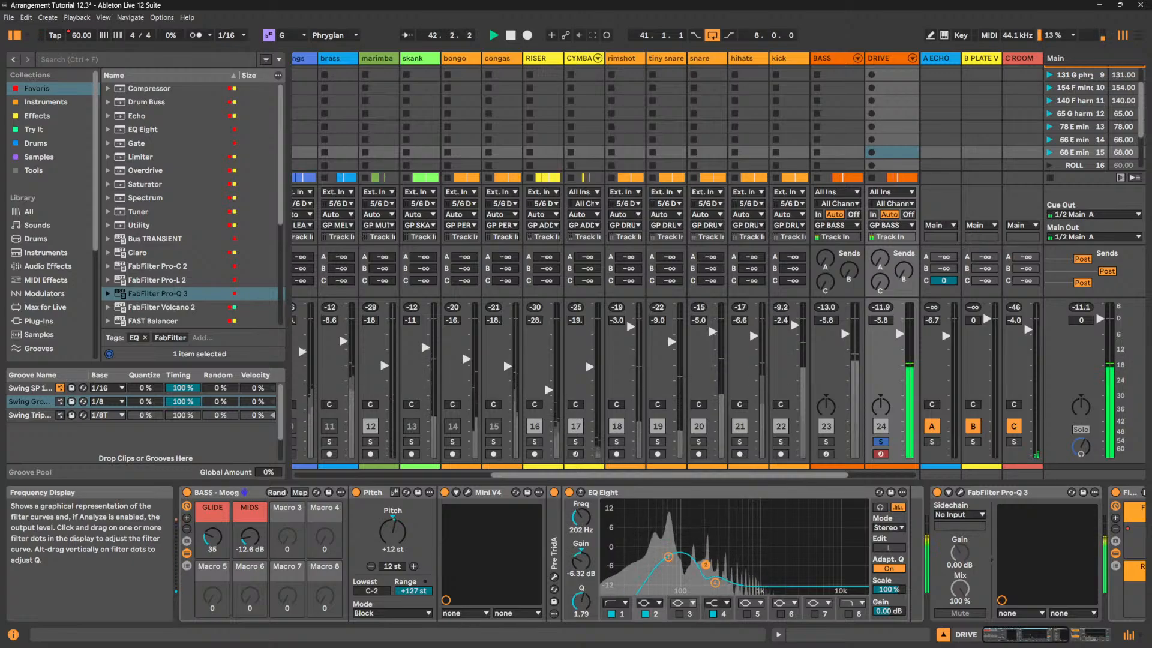
left_click(712, 614)
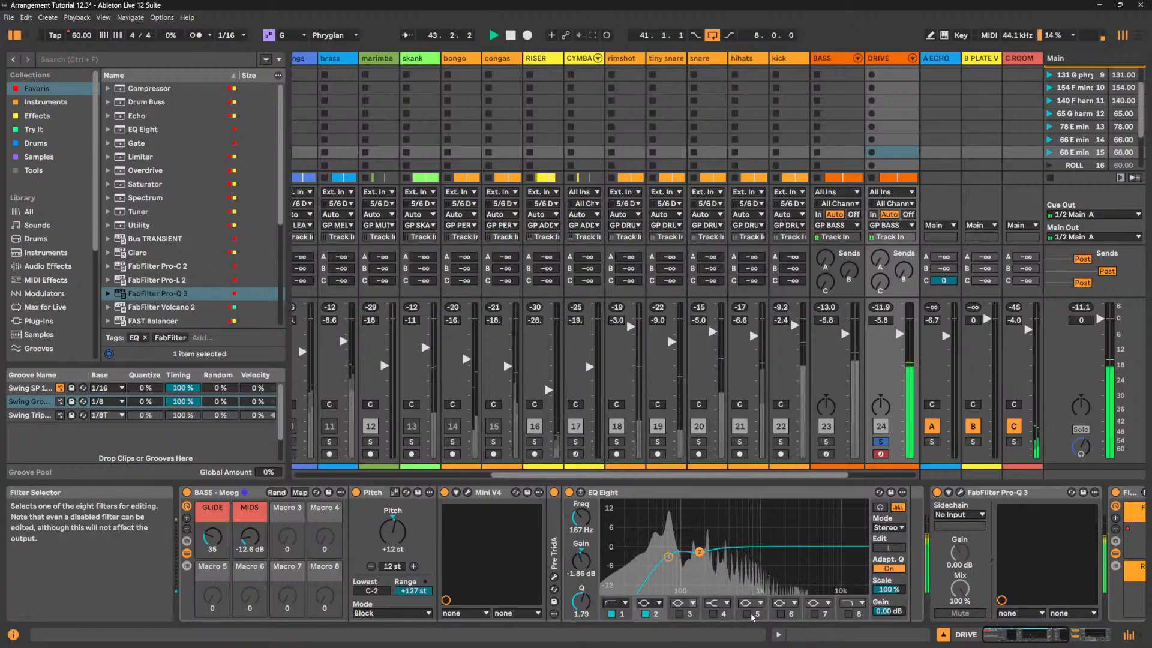
- Re-enable EQ Eight's filter 4 at about 391 Hz and set the rack's MIDS macro to about -0.24 dB
left_click(713, 614)
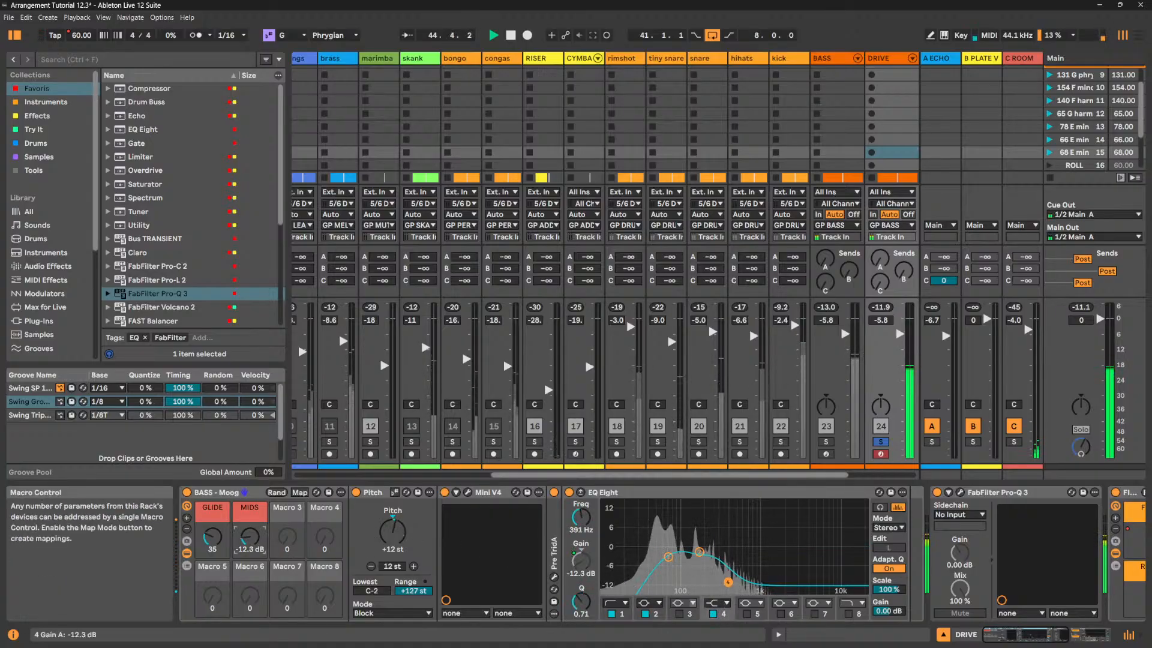
left_click_drag(250, 537, 249, 506)
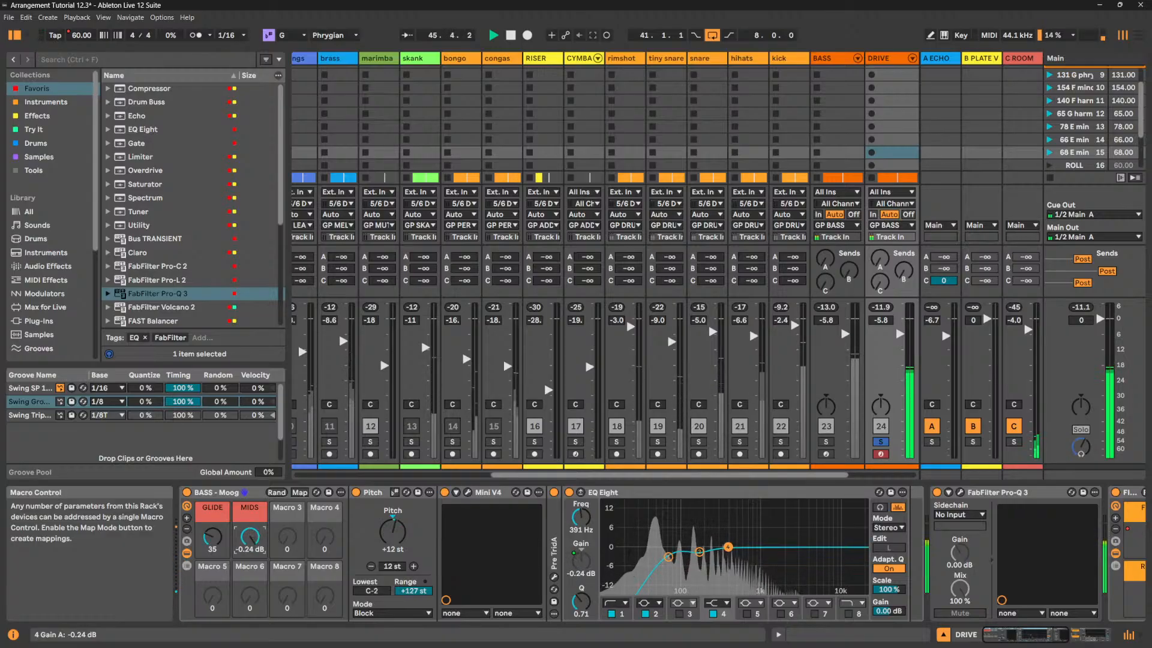
- Add a low-cut band to the DRIVE track's Pro-Q 3 to roll off its lowest bass frequencies
left_click(960, 492)
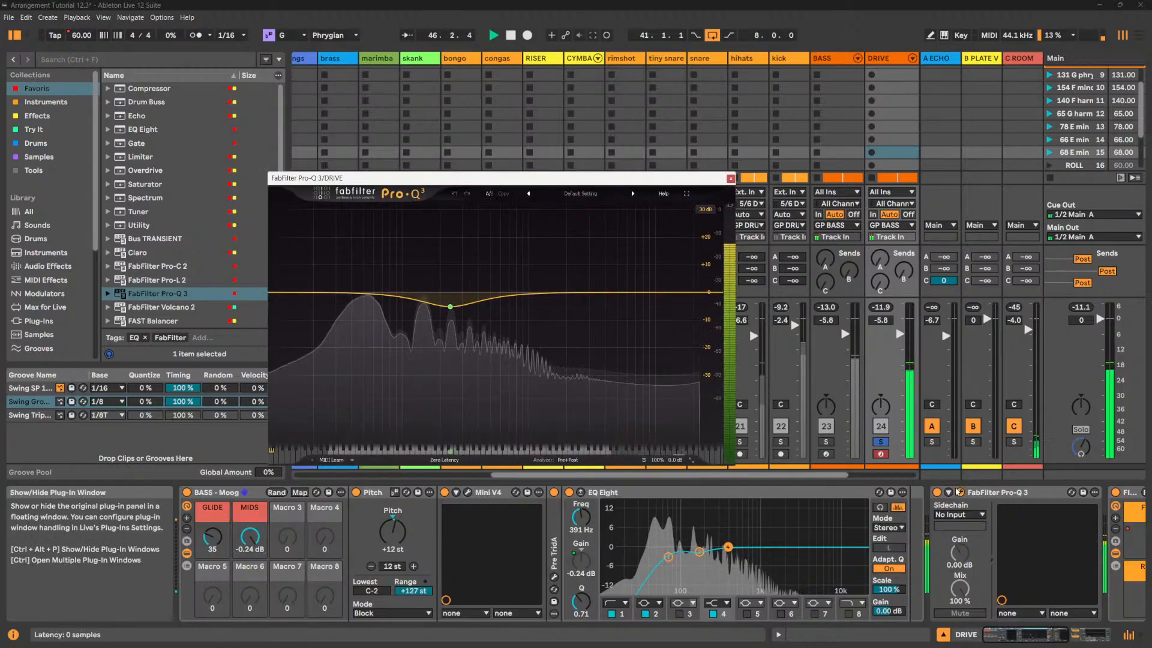
left_click(290, 293)
left_click_drag(290, 293, 360, 303)
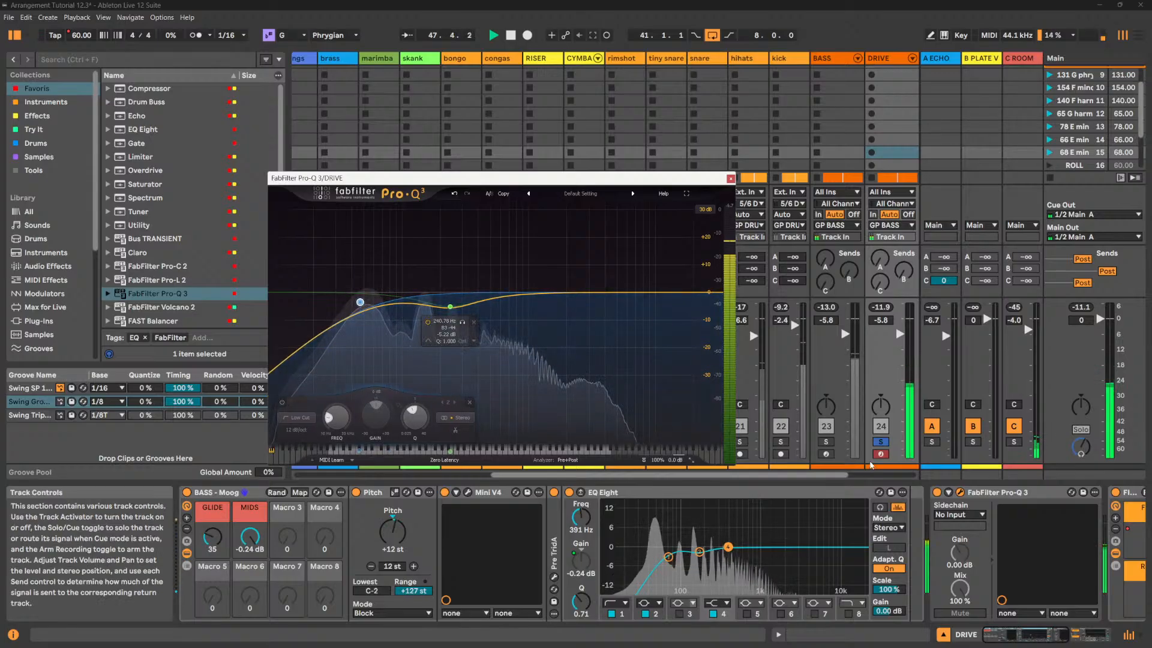
- Switch the solo from the DRIVE track to the BASS track to compare the two bass layers
left_click(827, 442)
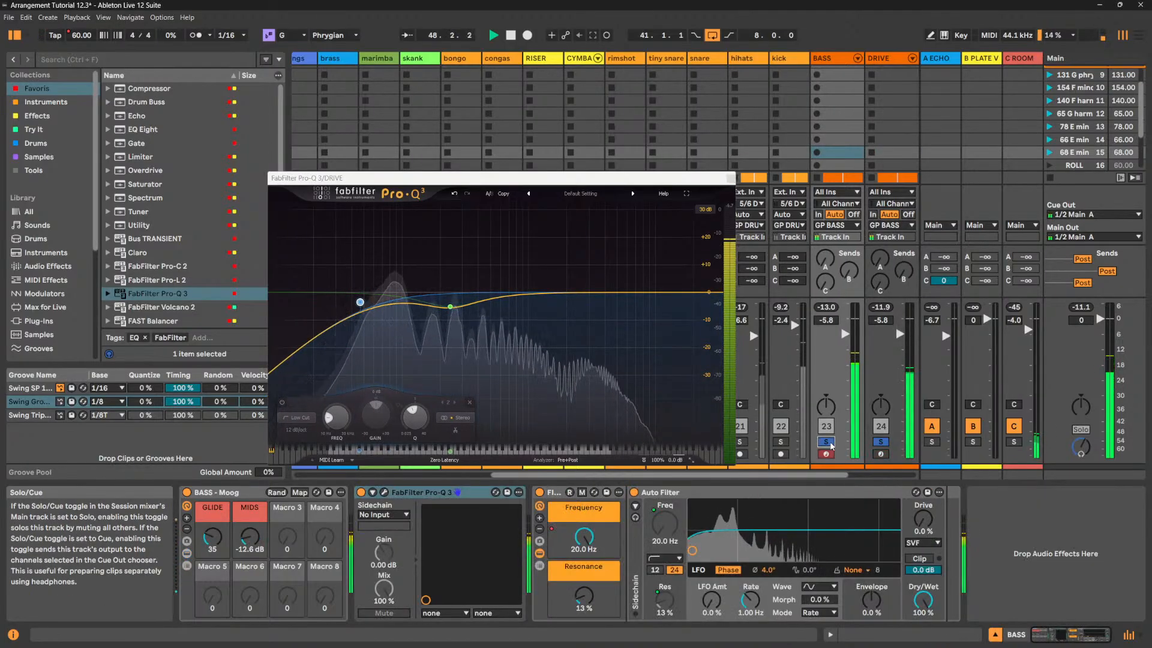
left_click(883, 443)
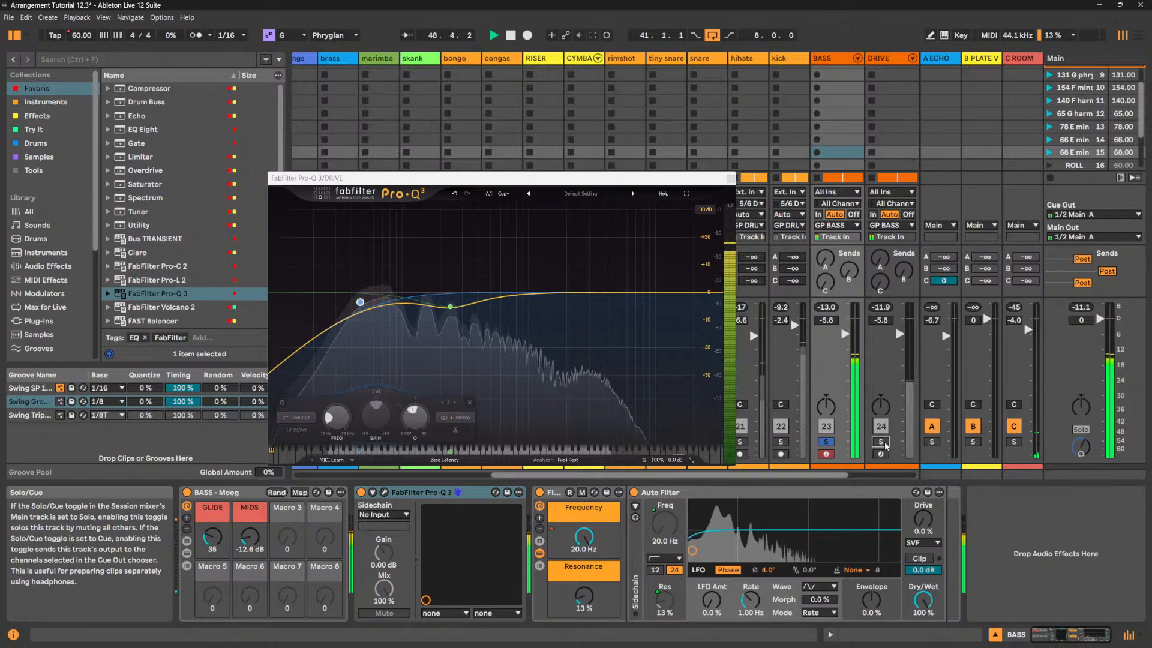
- Solo DRIVE together with BASS, lower DRIVE's volume to -14.0 dB, and toggle its solo to compare the bass with and without it
left_click(883, 443)
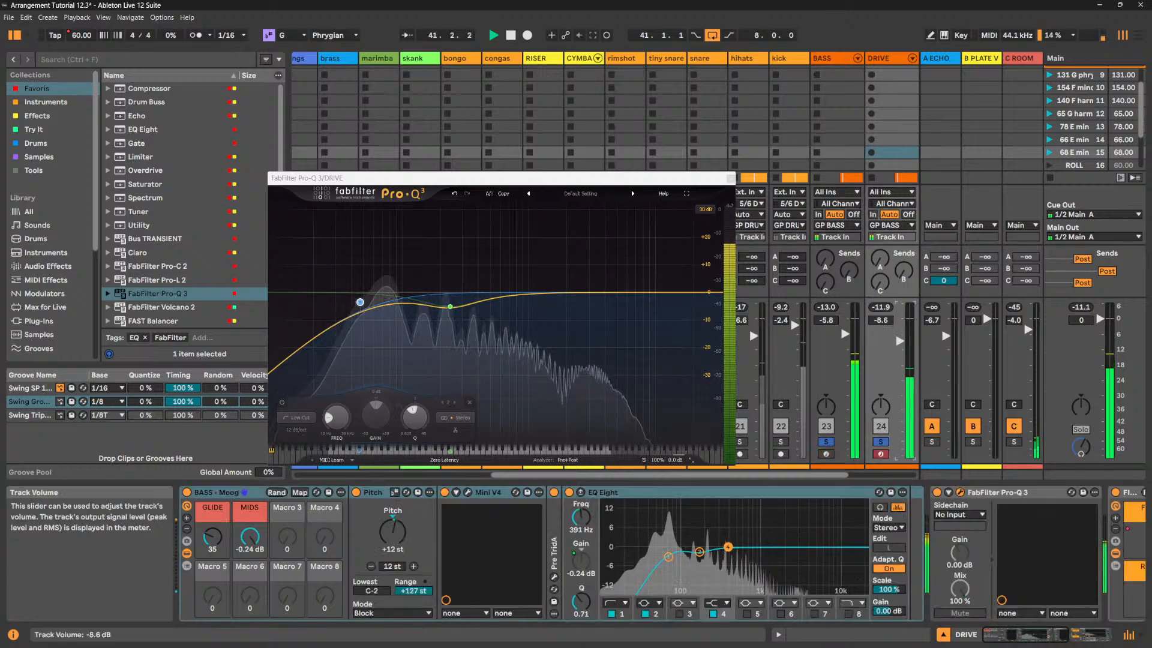
left_click_drag(900, 341, 900, 355)
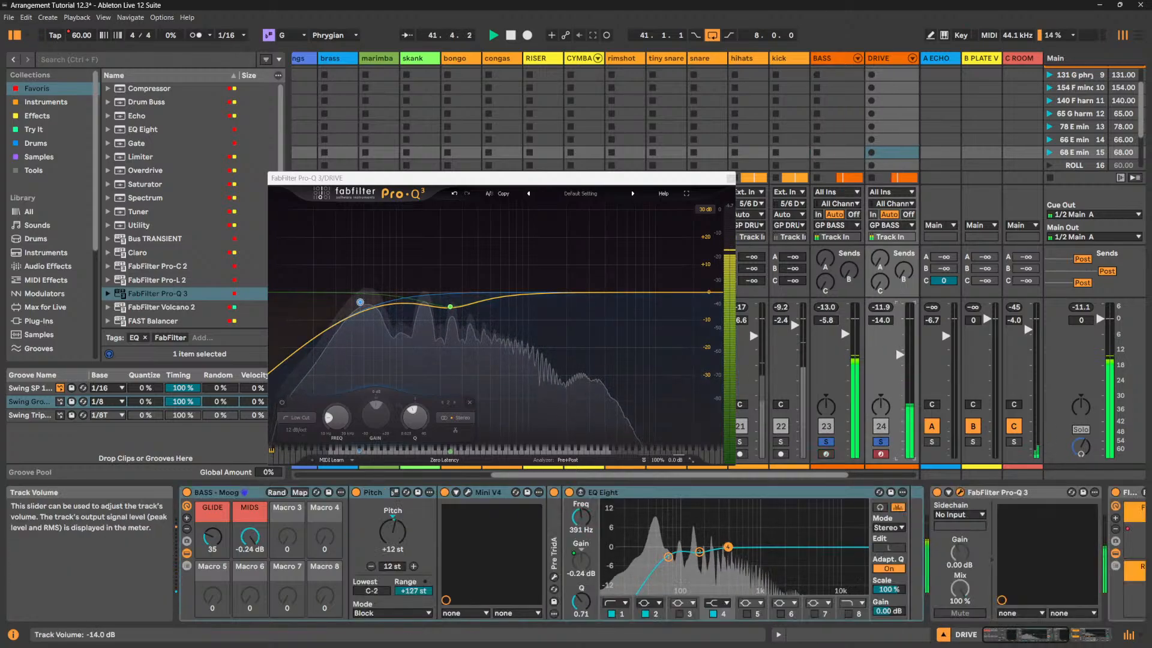
left_click(880, 443)
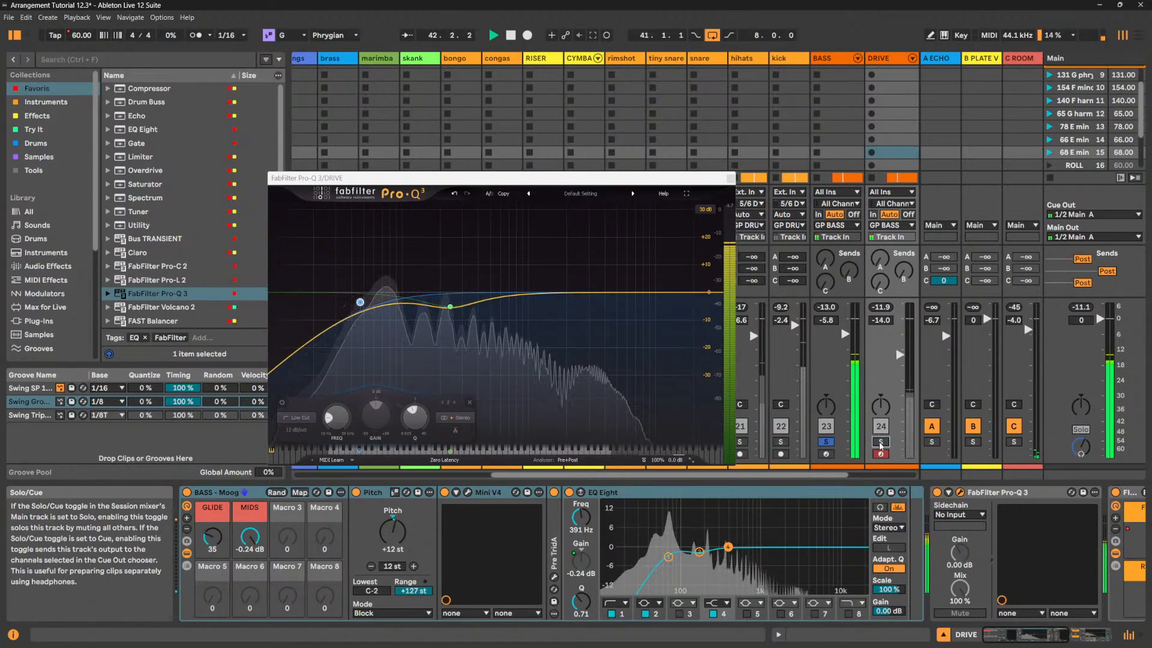
left_click(880, 443)
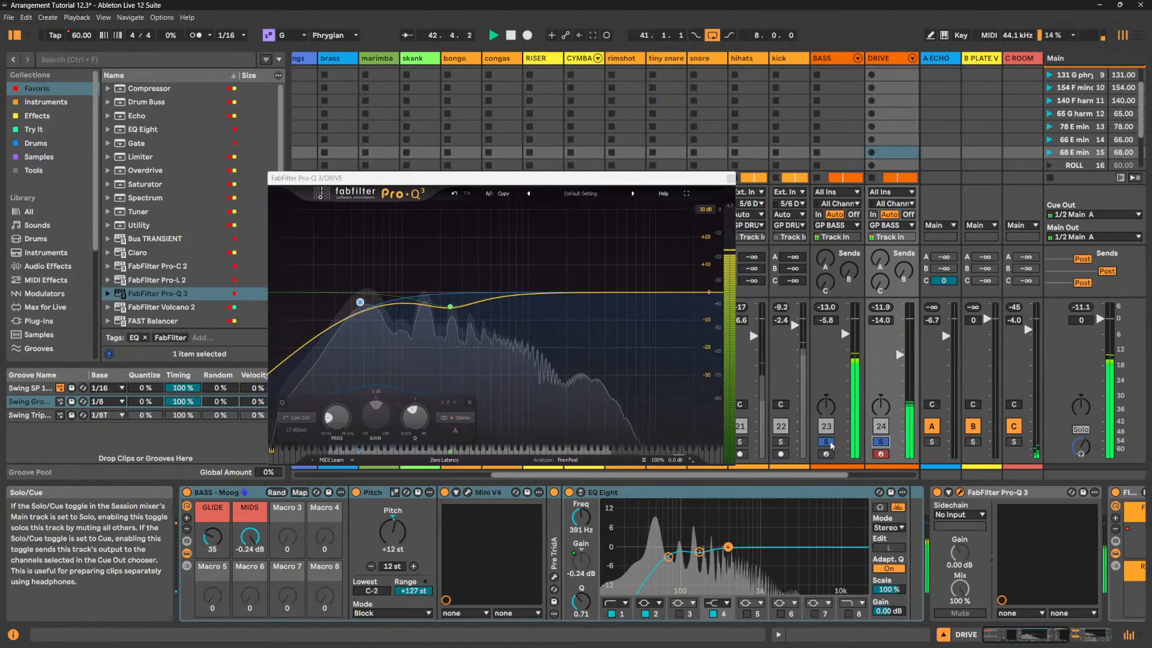
- Clear the solos to hear the full mix, close DRIVE's Pro-Q 3 window, and set DRIVE's volume to -12.2 dB
left_click(826, 442)
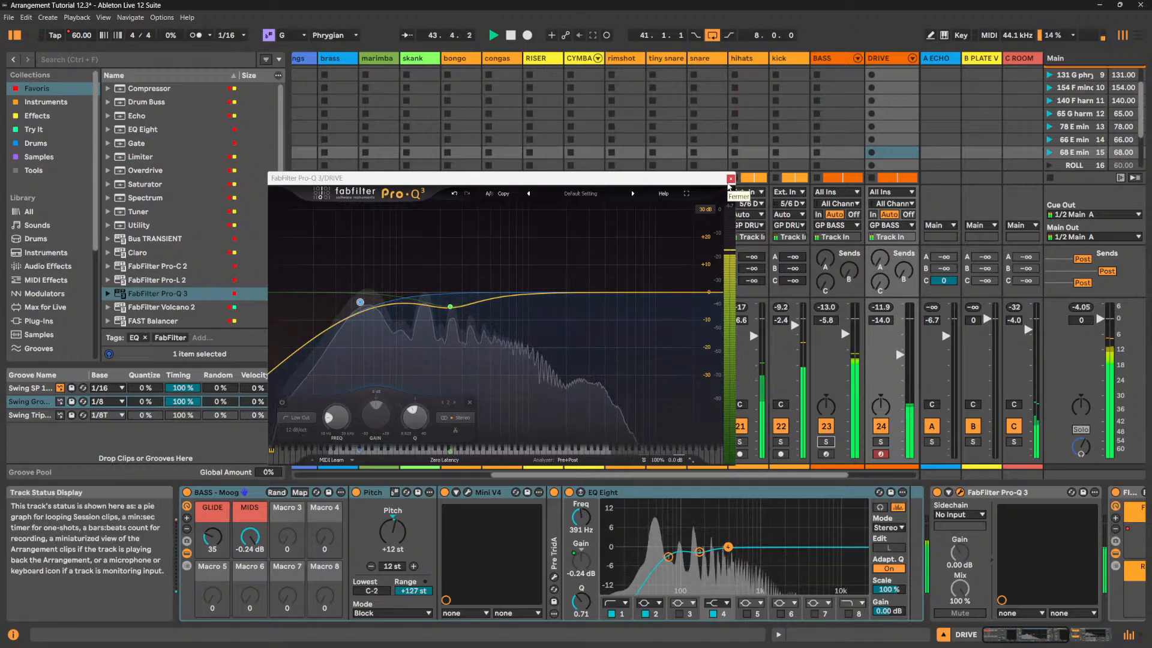
left_click(730, 179)
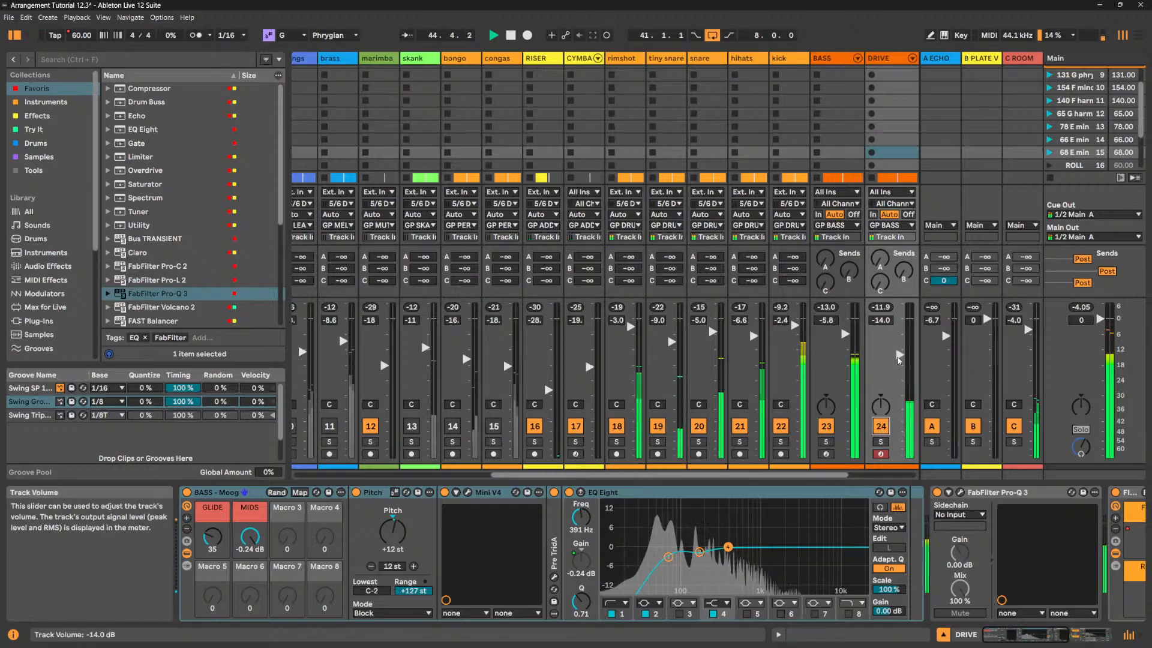
left_click_drag(898, 358, 899, 350)
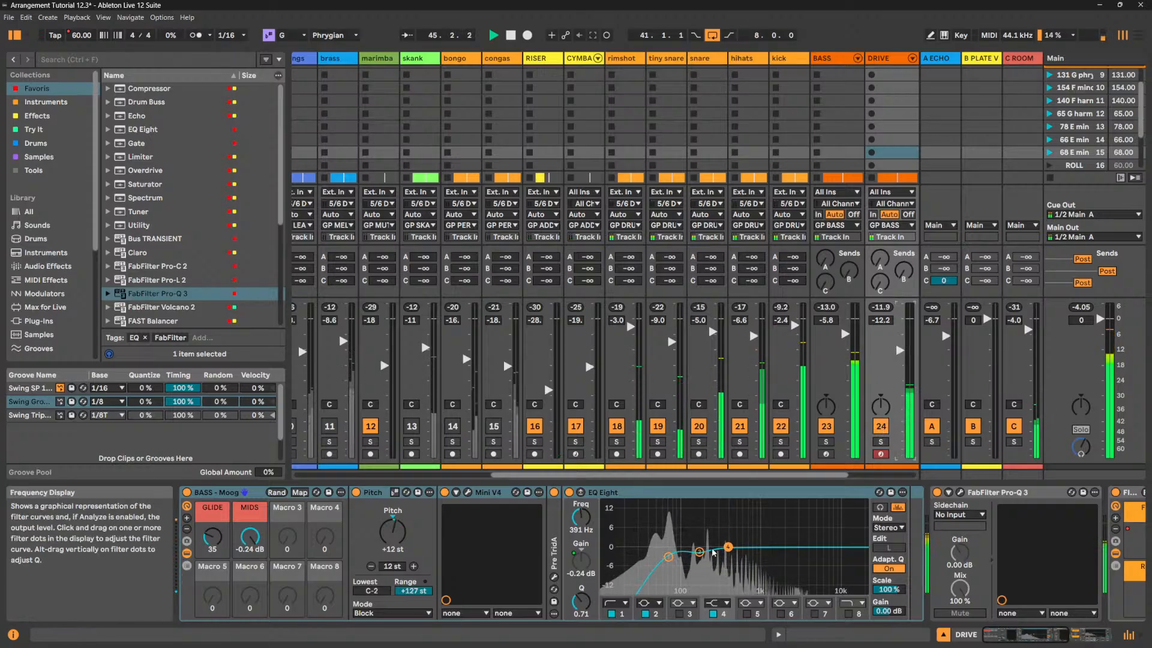
- Add a high-shelf boost of about +4 dB at about 920 Hz in the DRIVE track's Pro-Q 3
left_click(961, 494)
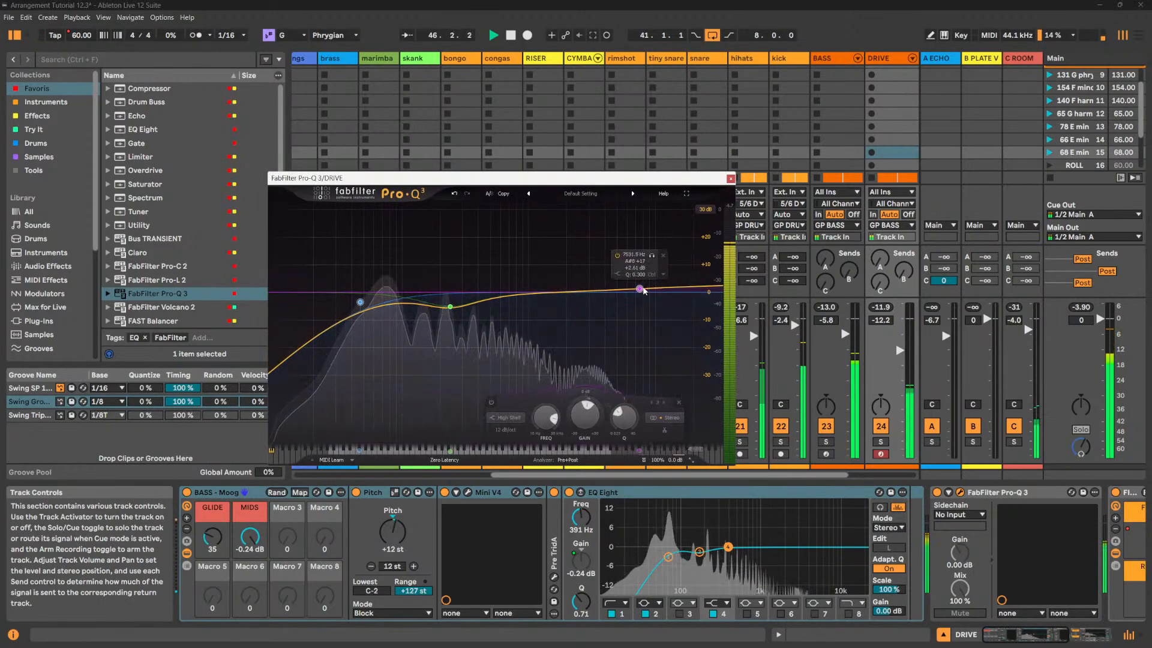
left_click_drag(643, 291, 533, 288)
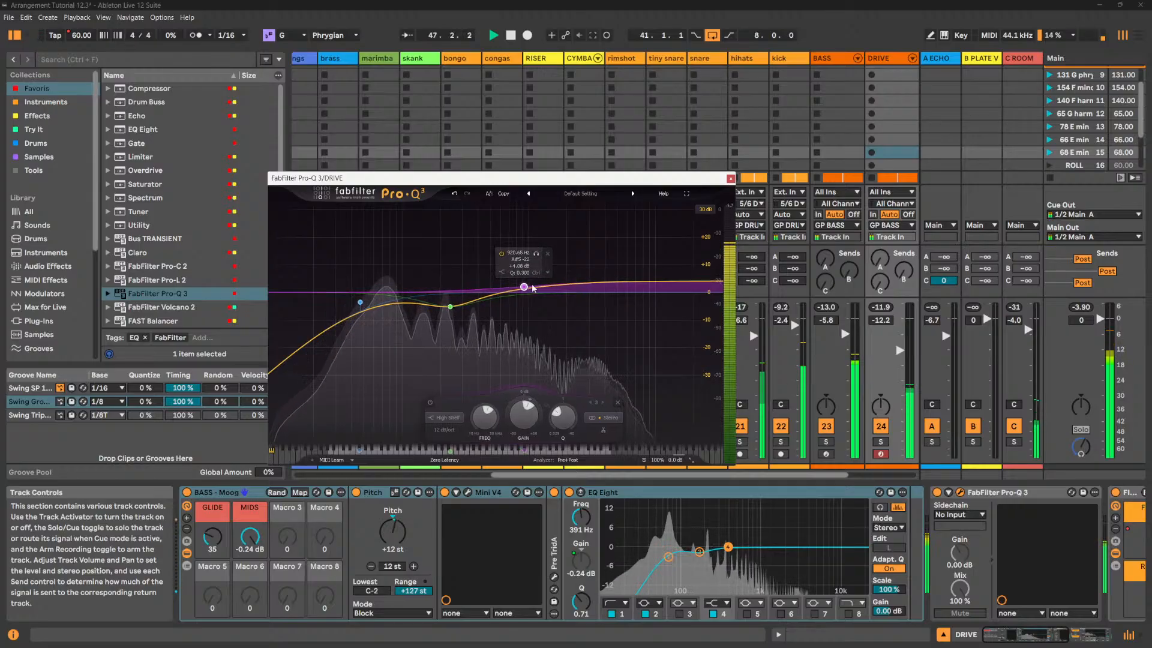
key("Escape")
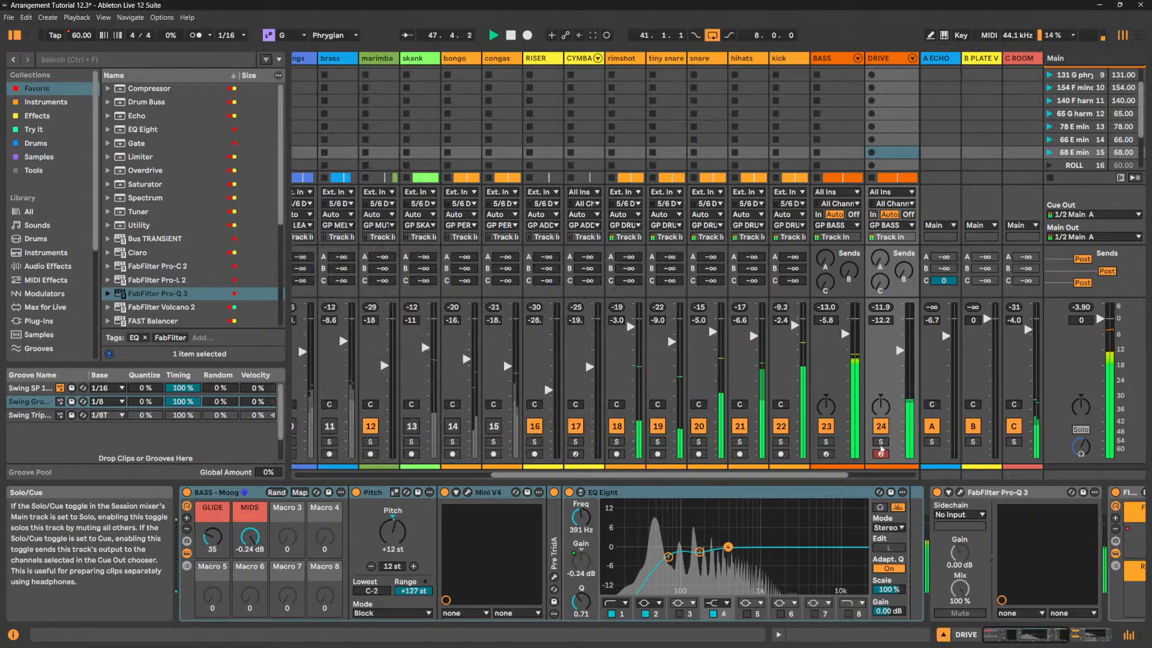
- Solo BASS and DRIVE together, try DRIVE's volume at -5.0 dB and about -14.7 dB, and compare with DRIVE's solo off and on
left_click(881, 442)
left_click(827, 442, "ctrl")
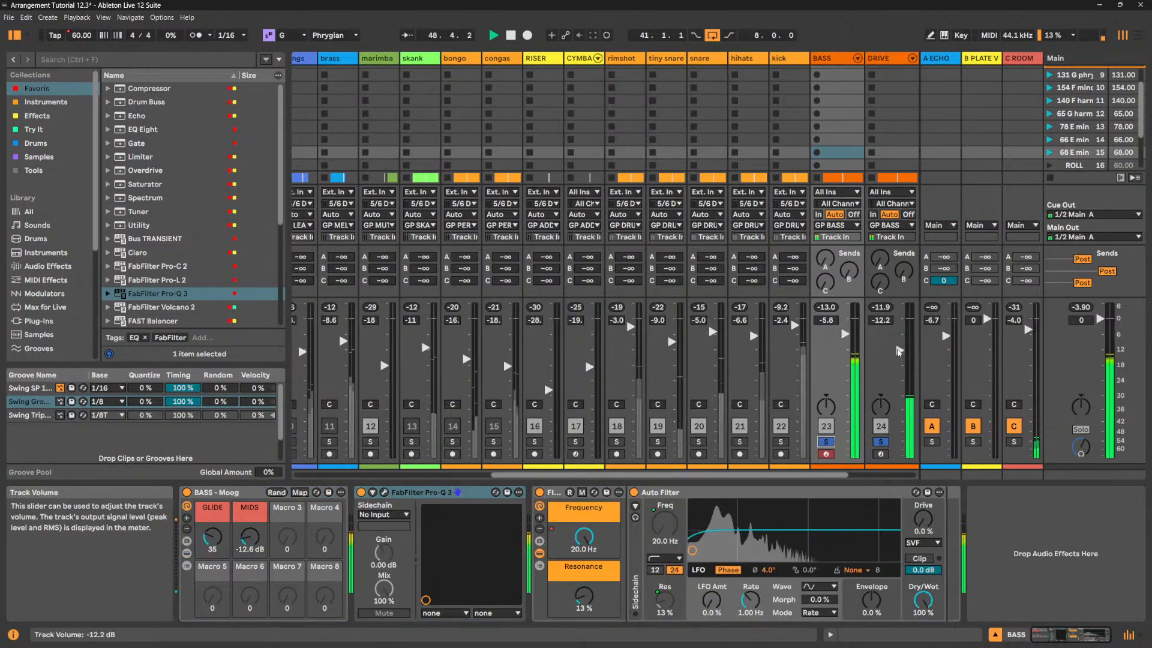
left_click_drag(899, 351, 900, 331)
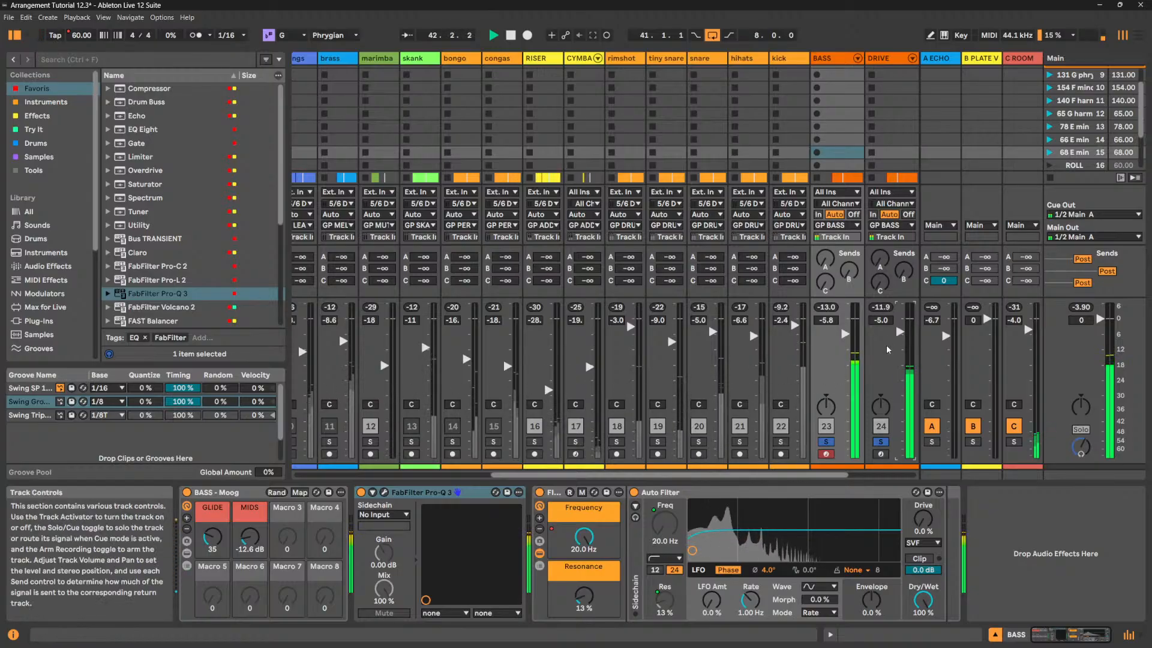
left_click_drag(908, 333, 900, 357)
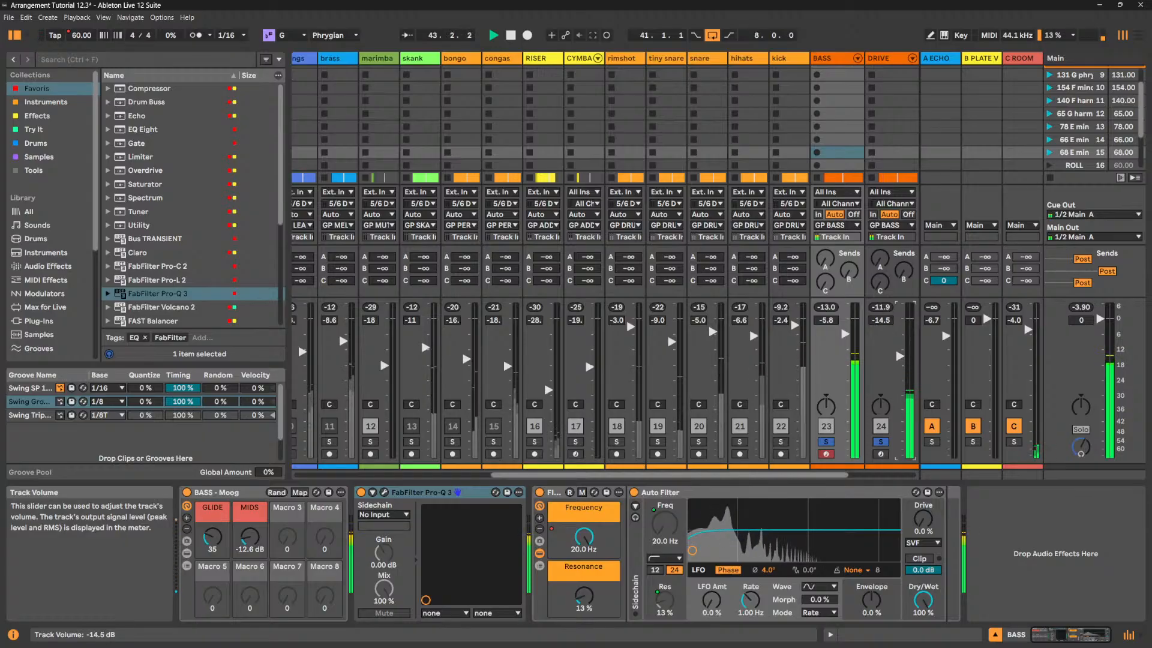
left_click(882, 442)
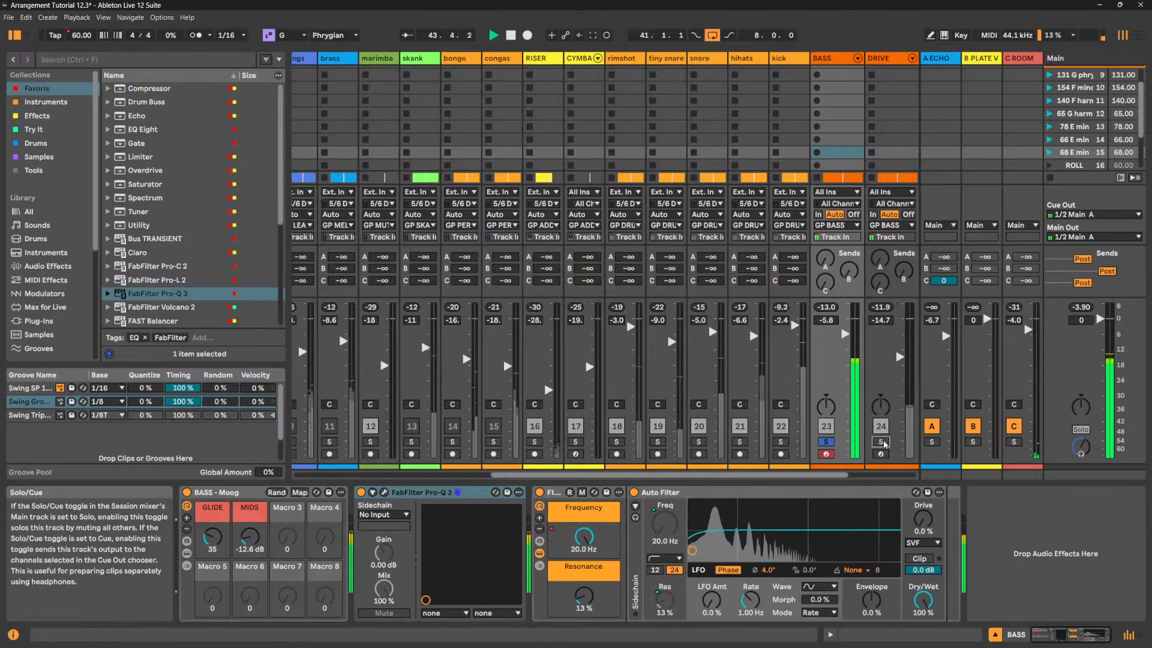
left_click(882, 442)
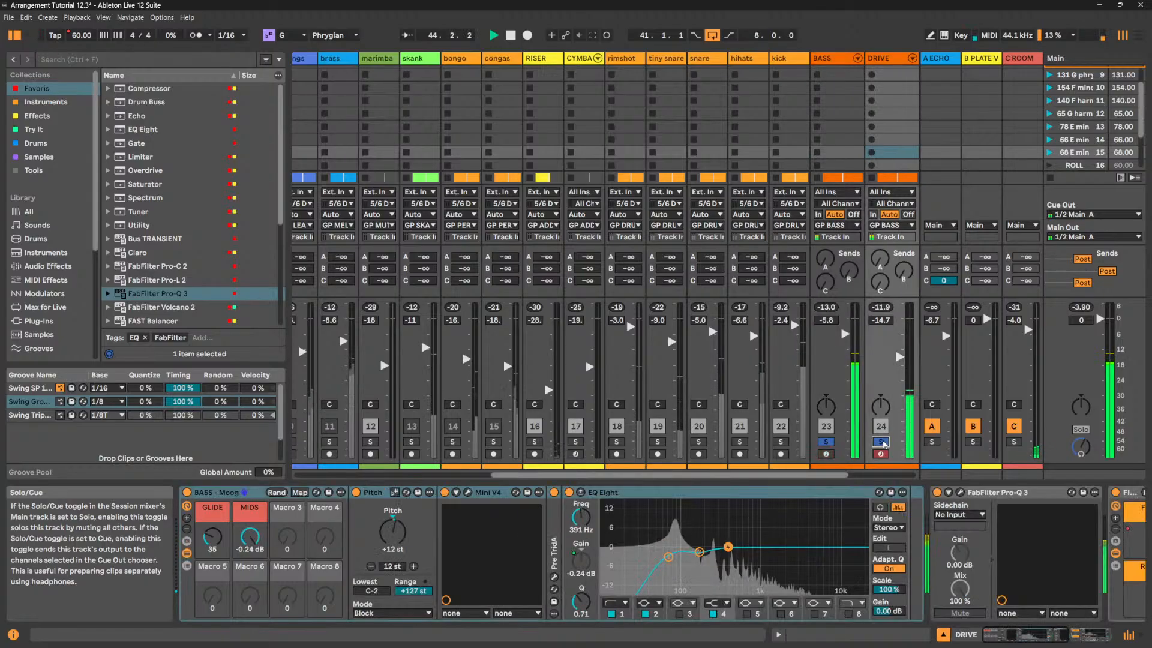
- Review the BASS track's Pro-Q 3 curve, lower DRIVE's volume to -17.3 dB, and clear the solos
left_click(830, 58)
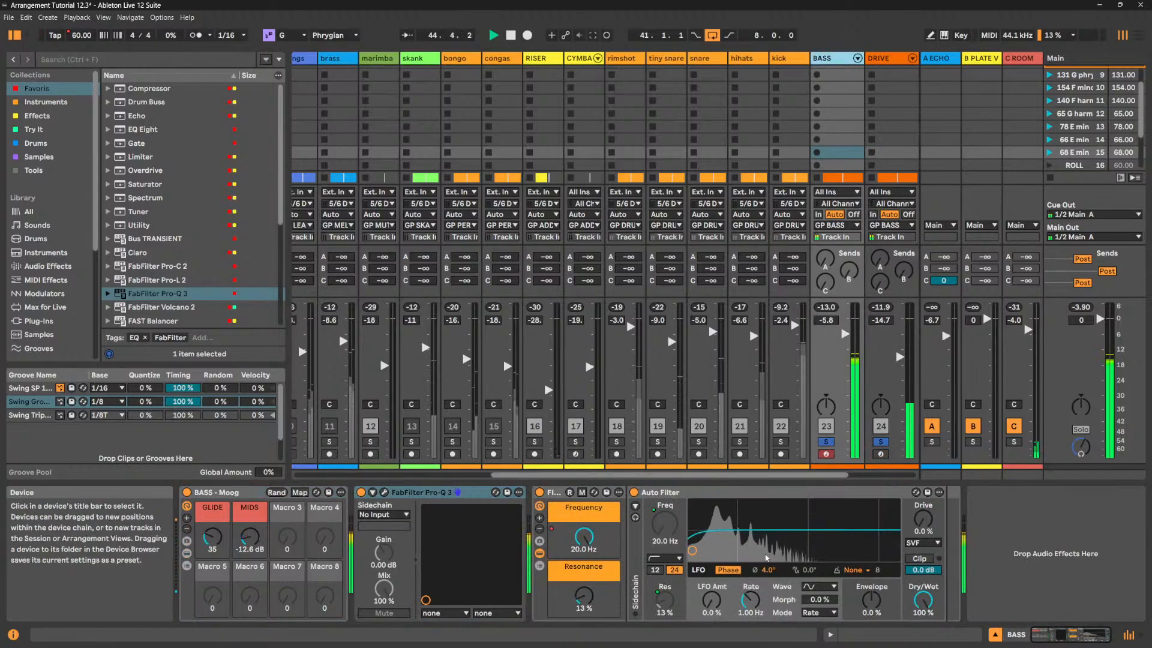
left_click(384, 492)
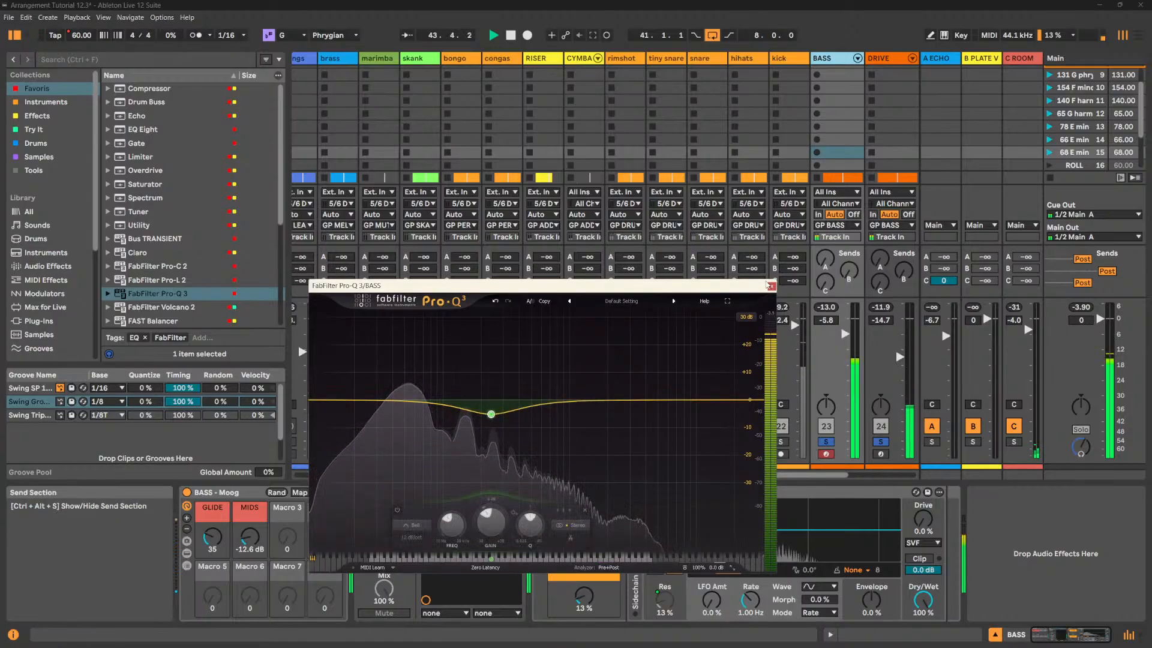
left_click(772, 287)
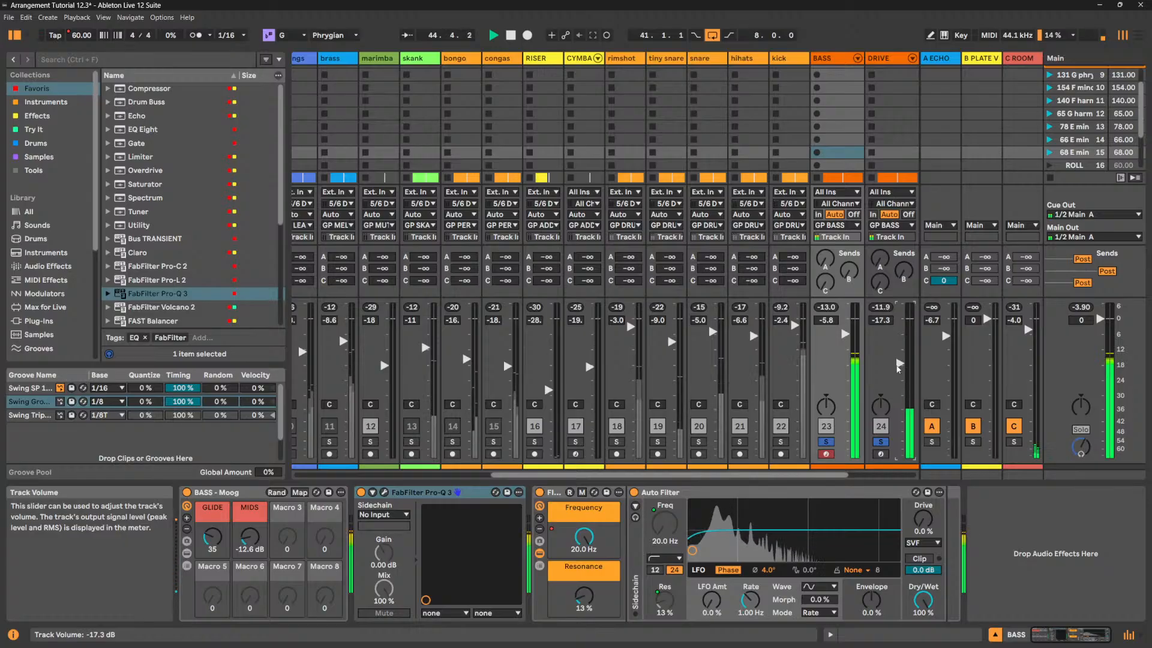
left_click(880, 442)
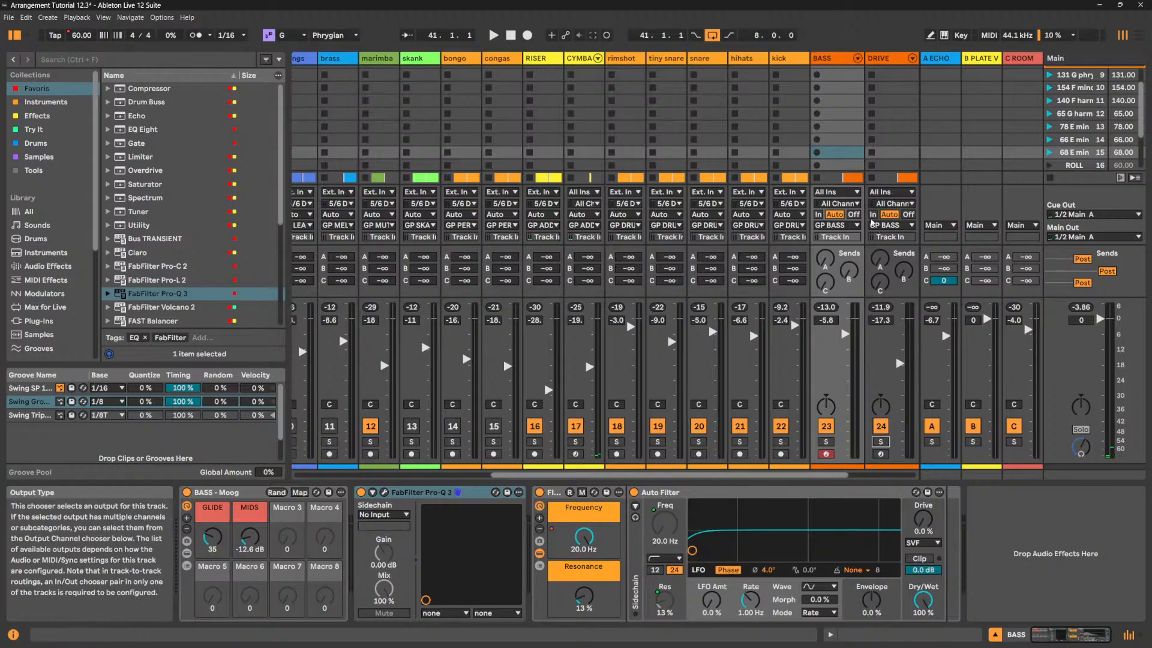
- Insert the Roar audio effect on the DRIVE track between FabFilter Pro-Q 3 and the filter rack
left_click(895, 62)
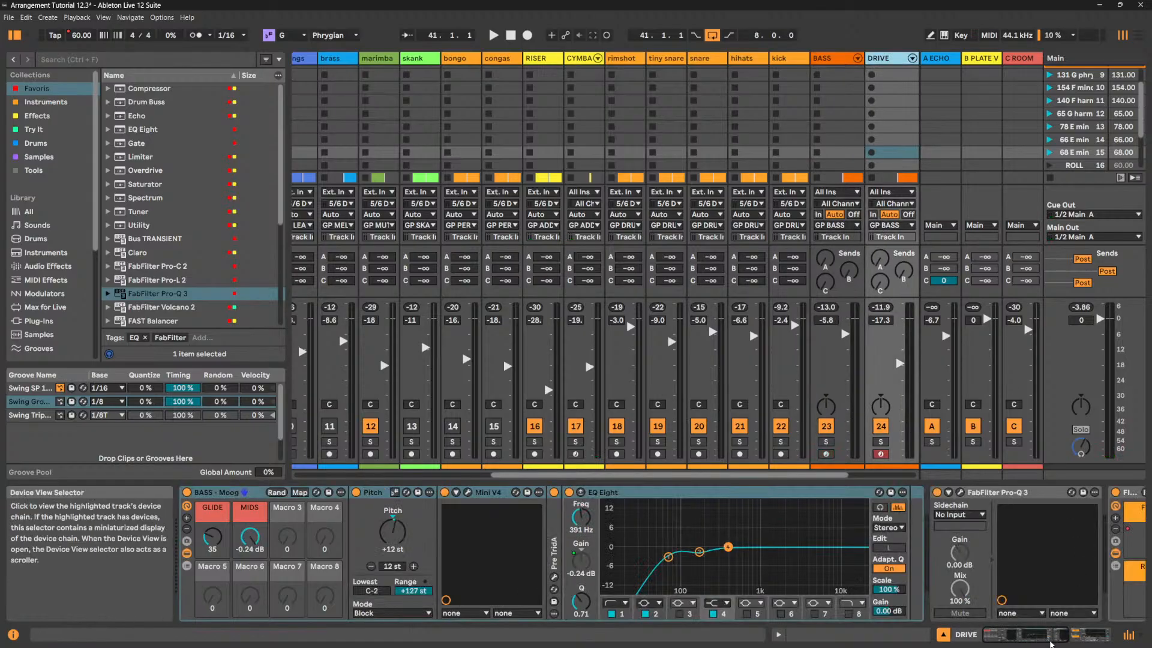
left_click(1096, 641)
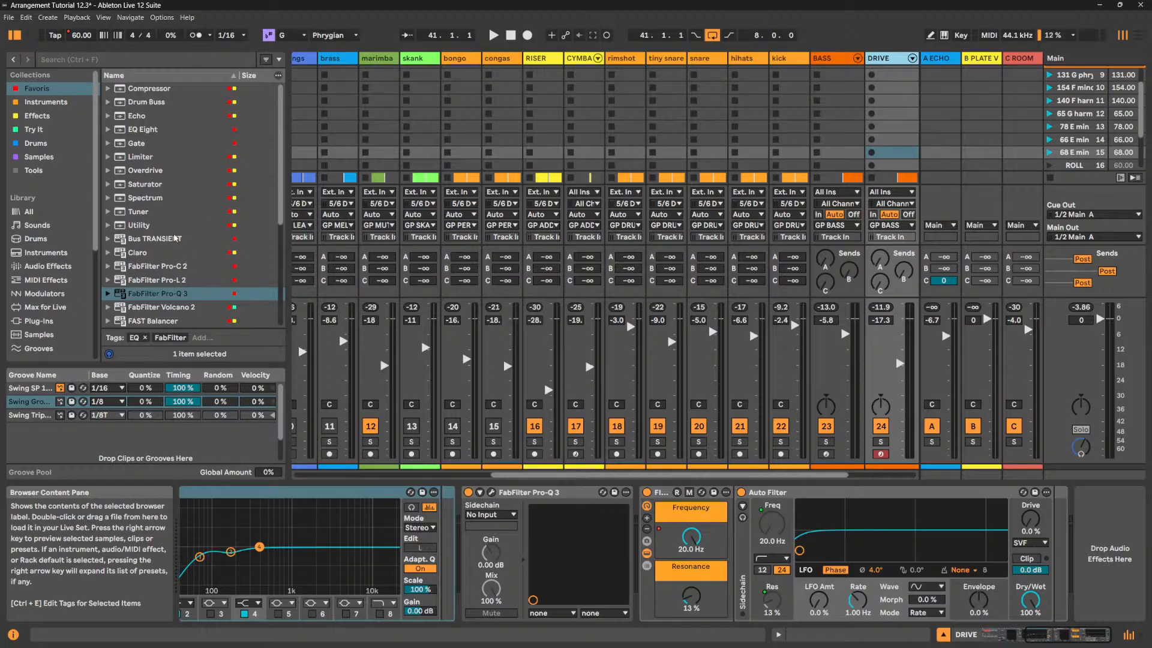
scroll(165, 220, "down", 6)
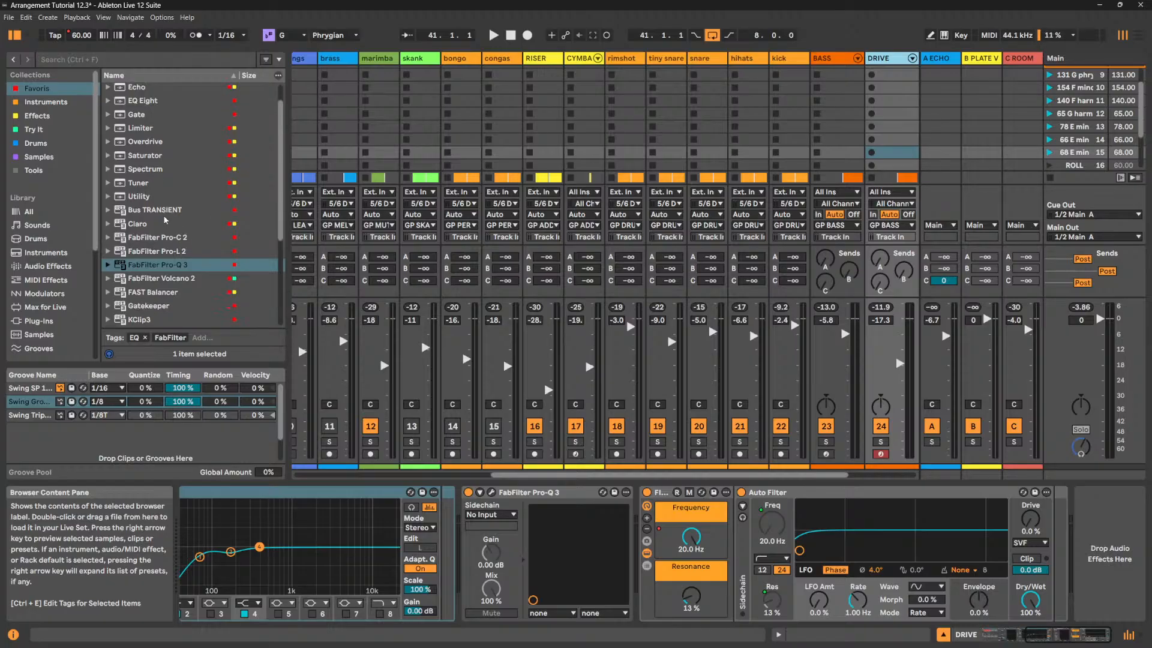
scroll(165, 220, "down", 3)
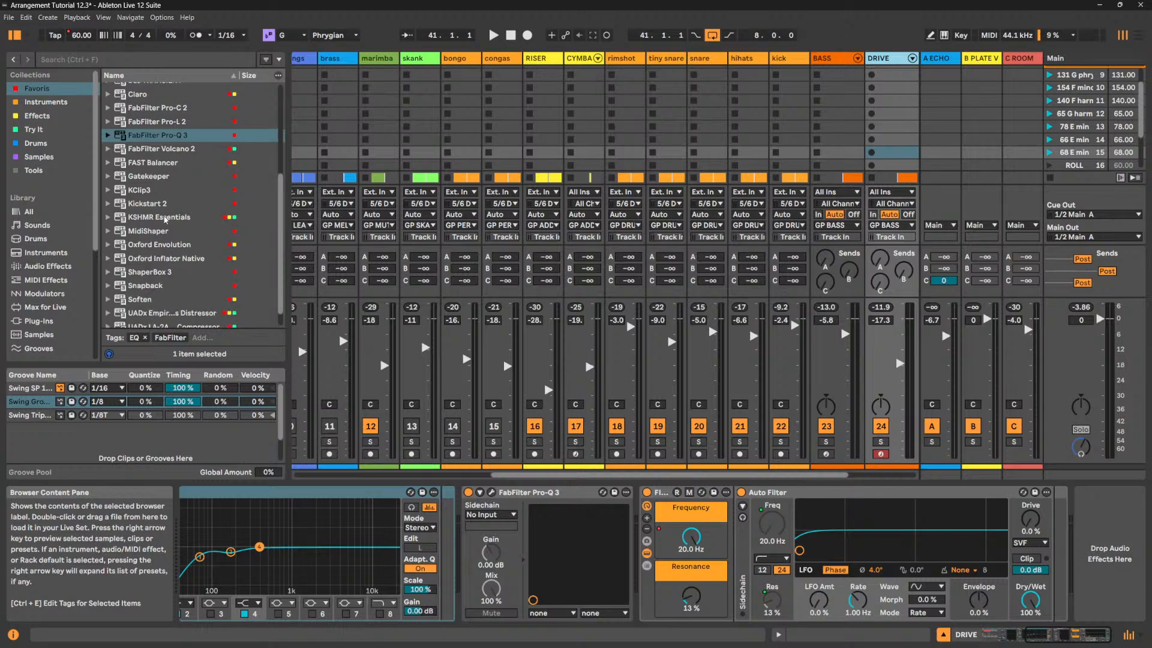
scroll(165, 220, "down", 3)
scroll(165, 220, "up", 6)
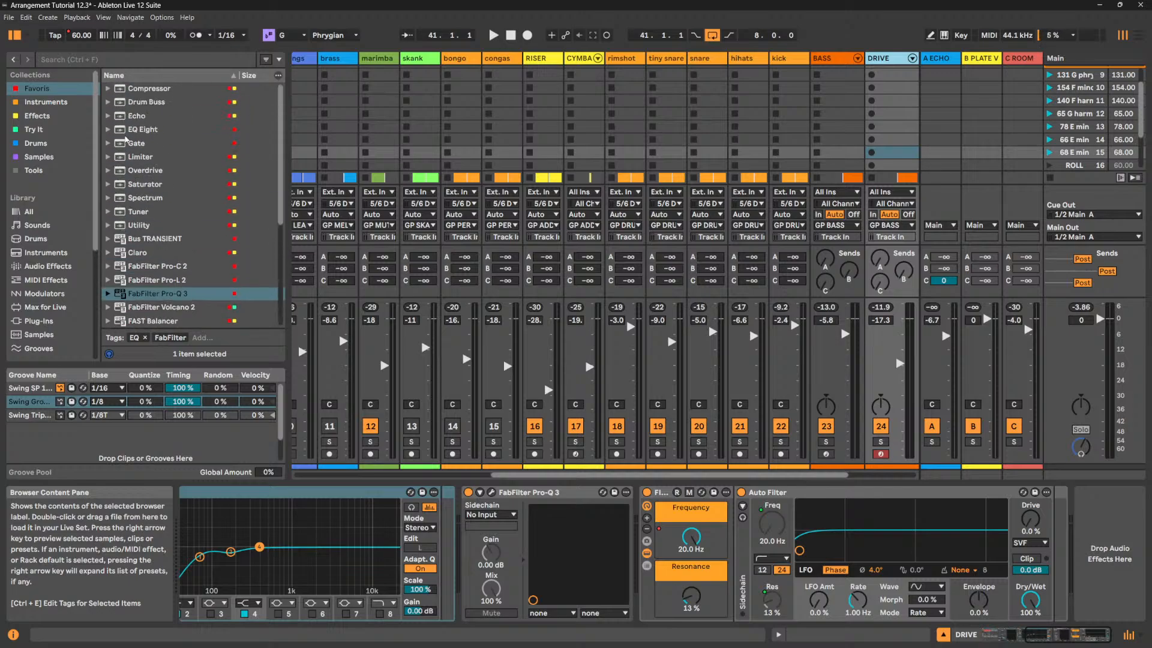
left_click(60, 267)
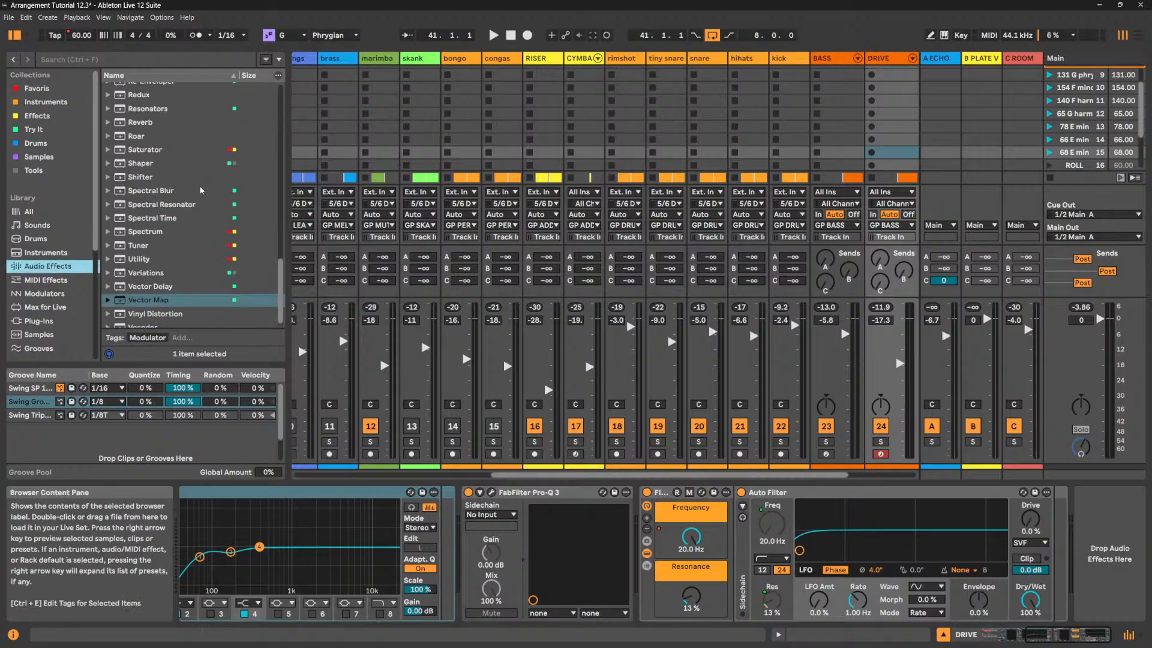
scroll(201, 190, "up", 3)
scroll(200, 190, "up", 2)
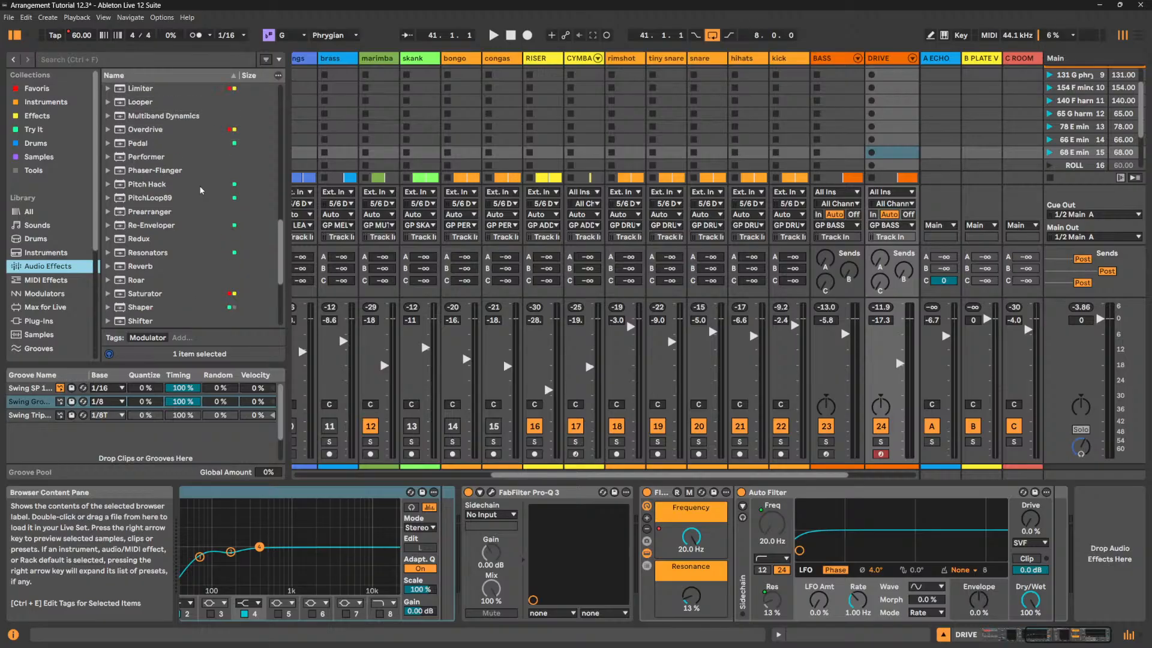
scroll(201, 190, "down", 1)
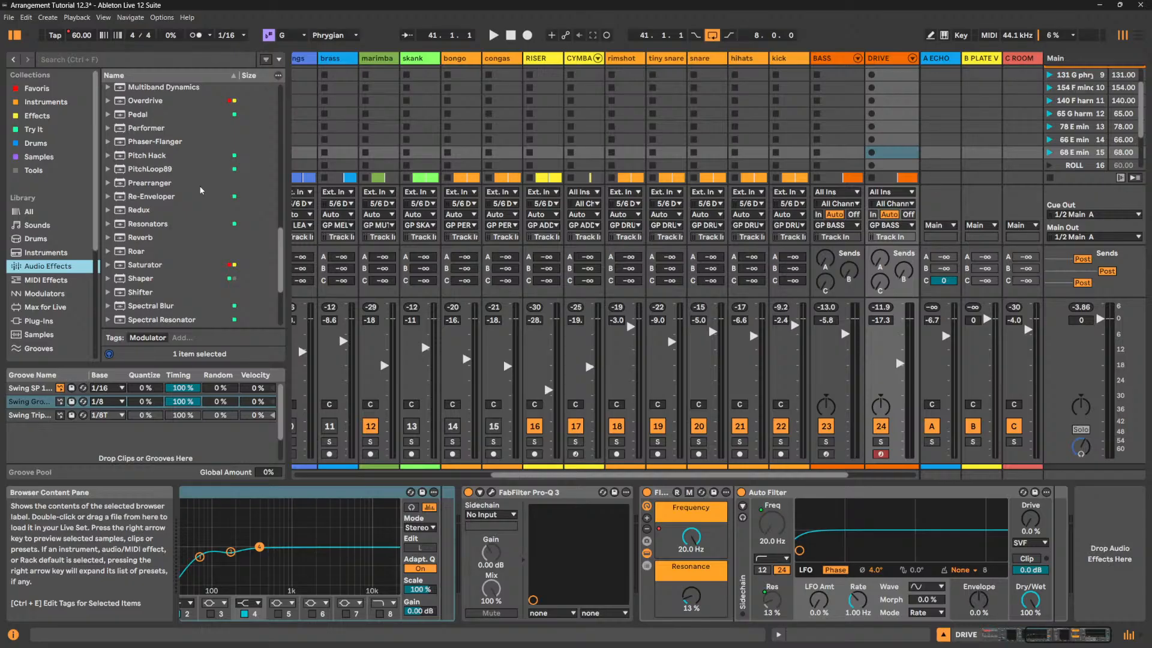
left_click(138, 253)
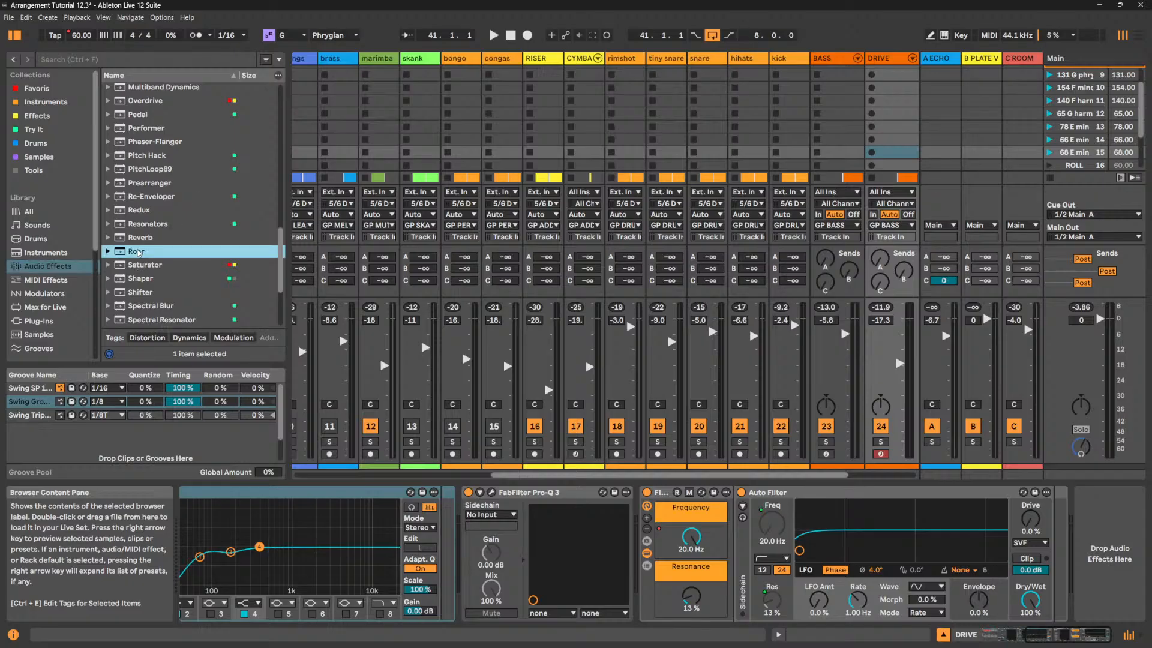
left_click_drag(698, 462, 639, 529)
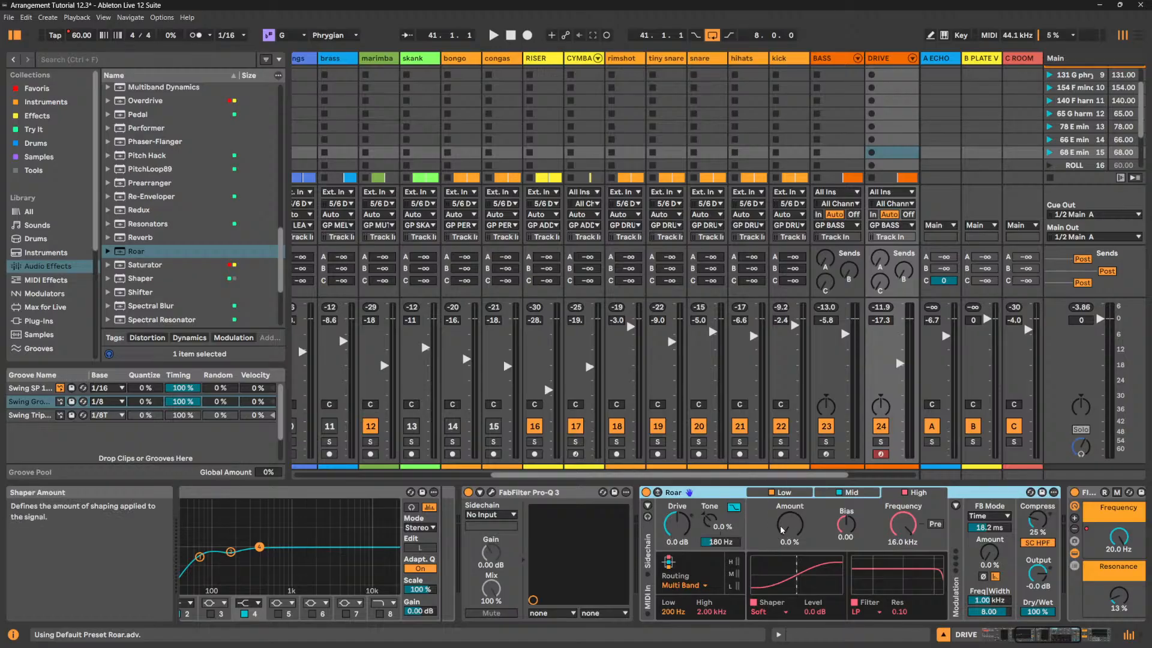
- Solo BASS and DRIVE during playback and raise Roar's Drive to 10 dB
key("space")
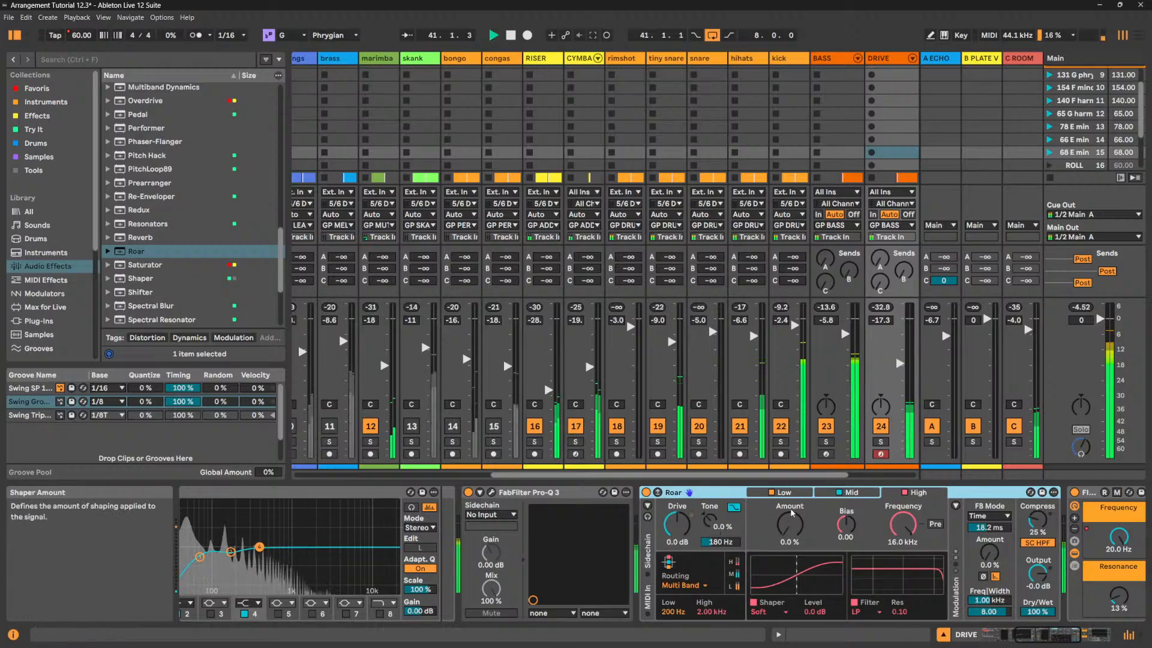
left_click(825, 442)
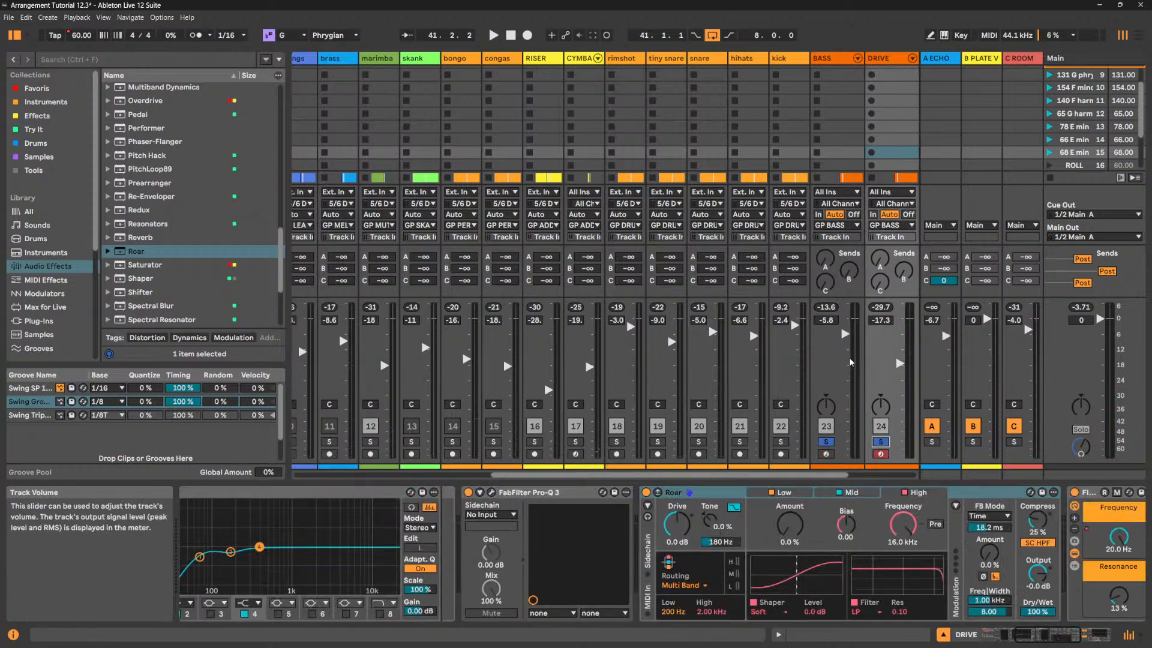
key("space")
mouse_move(677, 525)
left_mouse_down()
mouse_move(677, 489)
mouse_move(676, 502)
left_mouse_up()
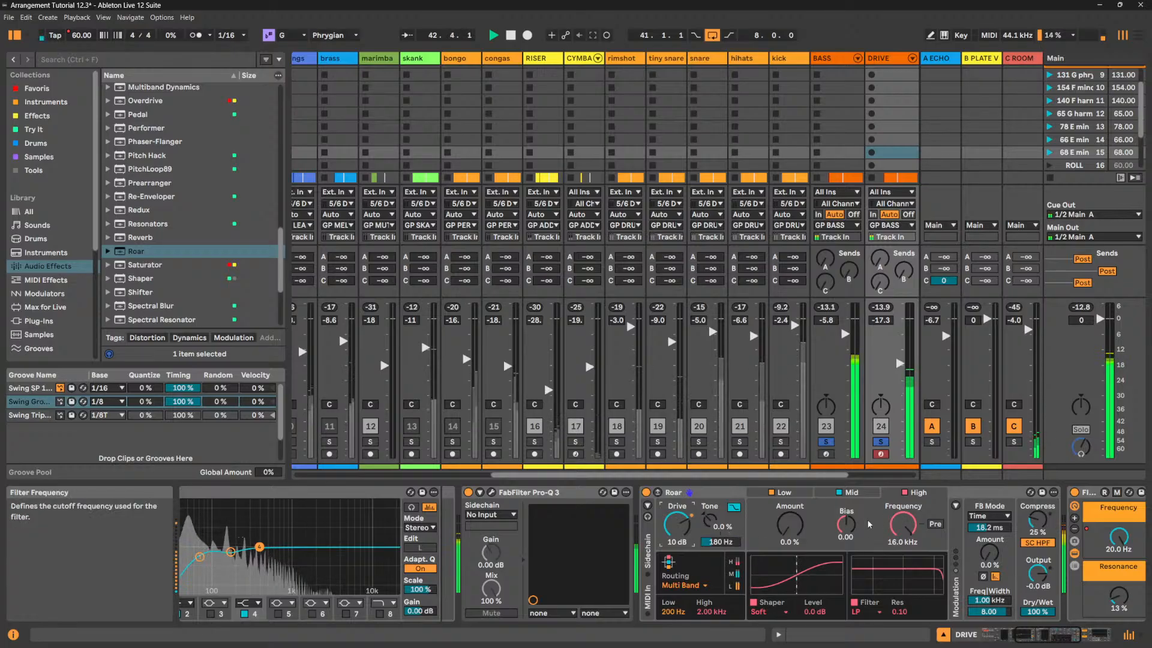
- Set the filter frequency of Roar's High band to 4.55 kHz and its shaper to Tube Preamp
left_click_drag(907, 528, 906, 556)
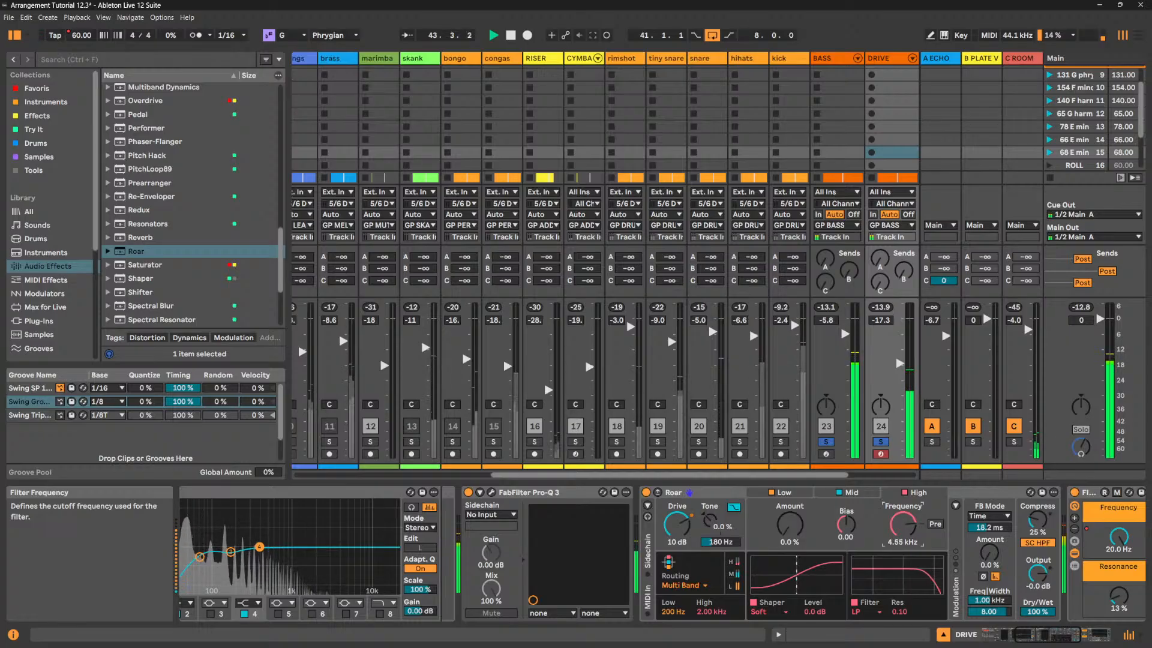
left_click(769, 612)
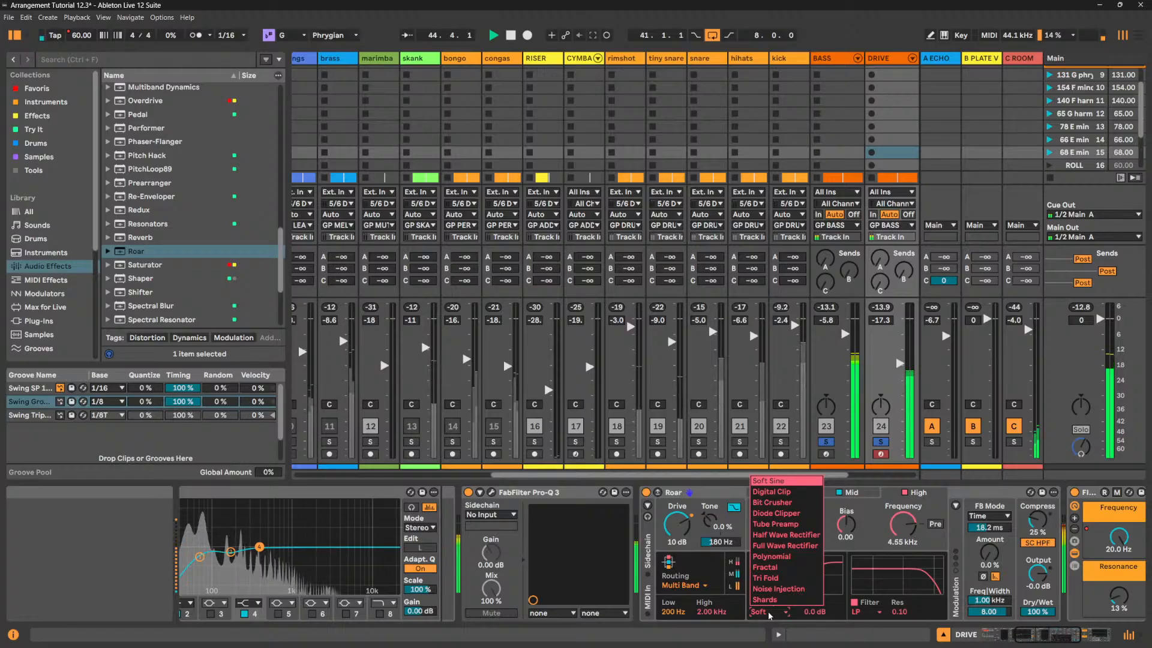
left_click(784, 524)
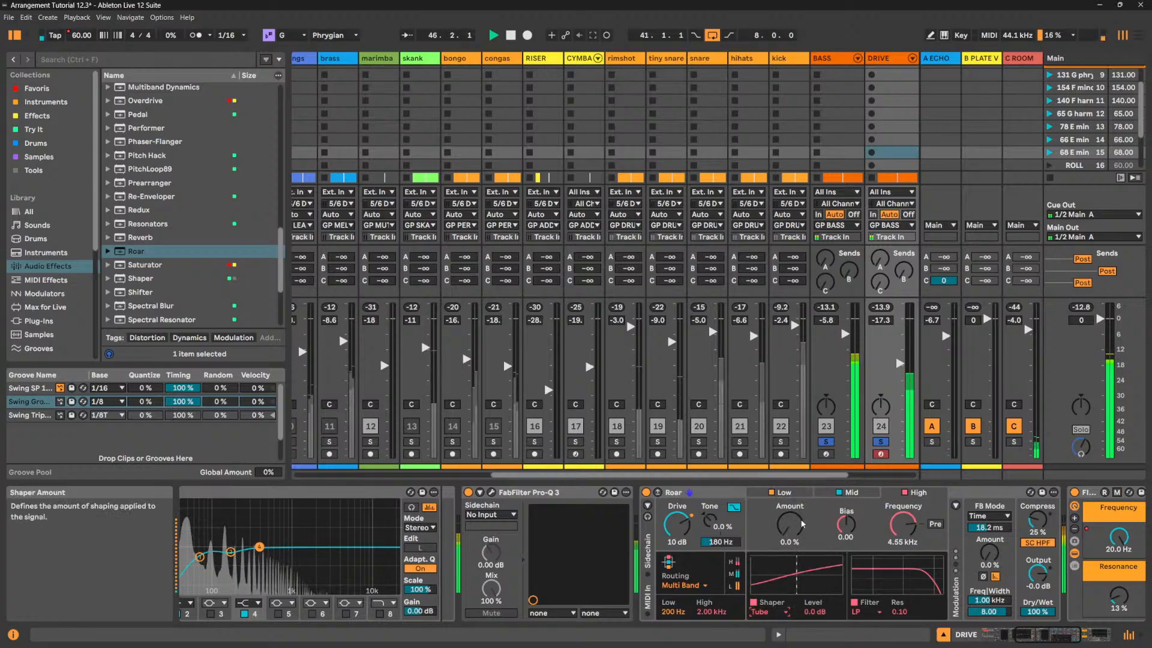
- Set the High band's shaper Amount to 21% and give Roar's Mid band a Tube Preamp shaper at 19% Amount
left_click_drag(790, 524, 789, 494)
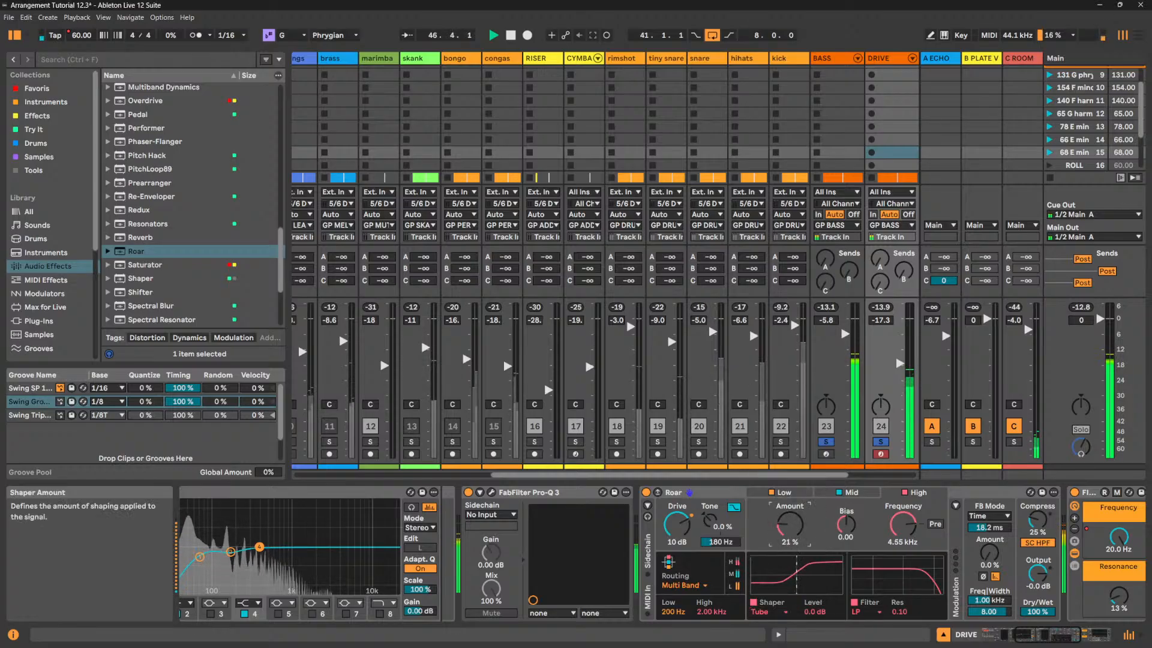
left_click(850, 493)
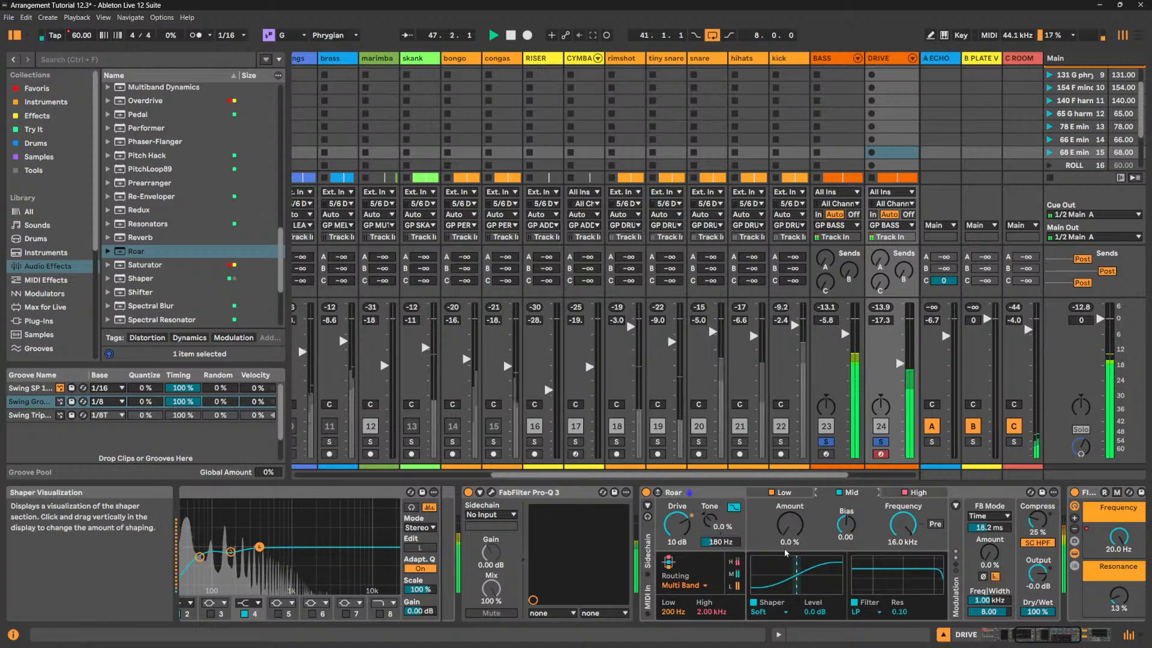
left_click_drag(789, 524, 789, 498)
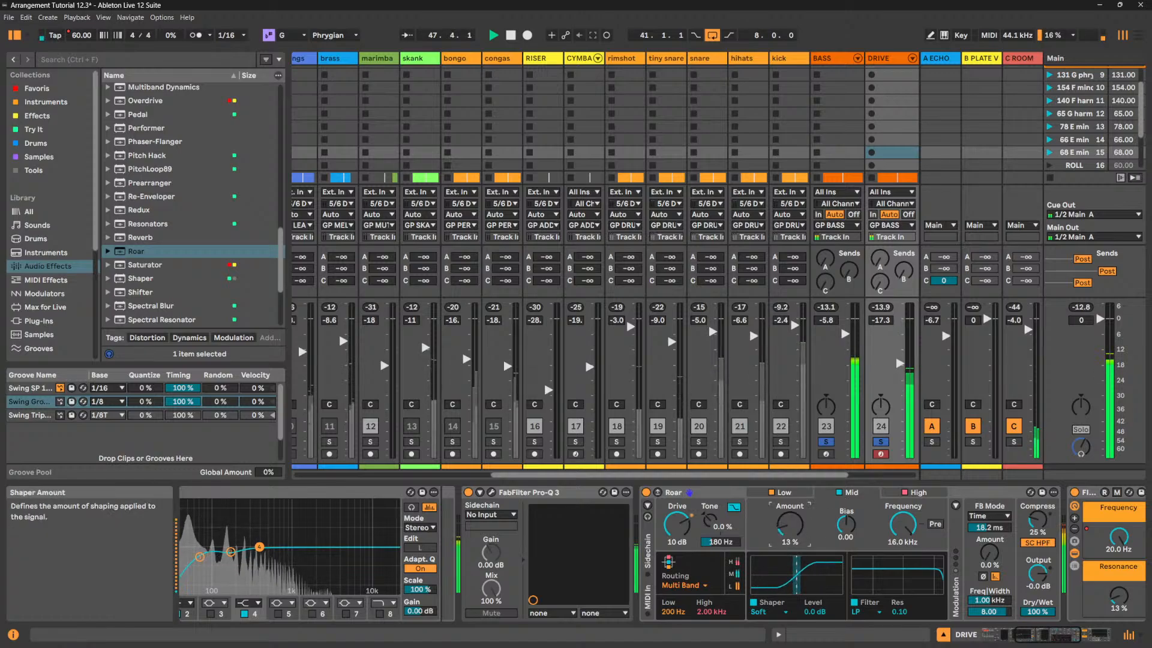
left_click(760, 611)
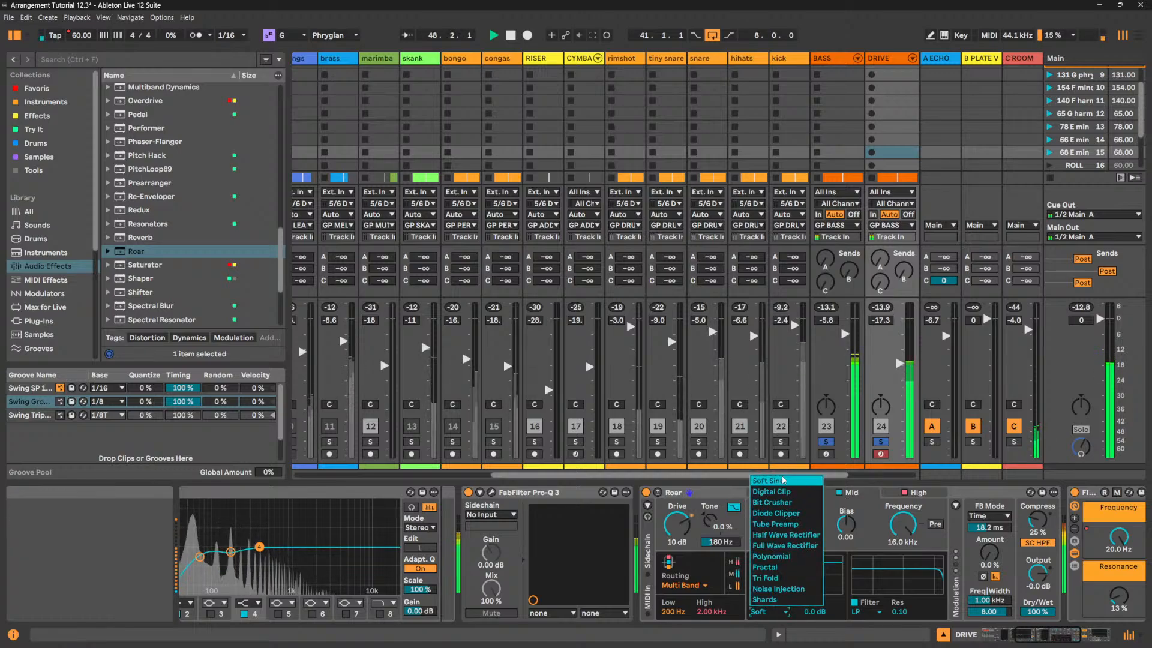
left_click(780, 524)
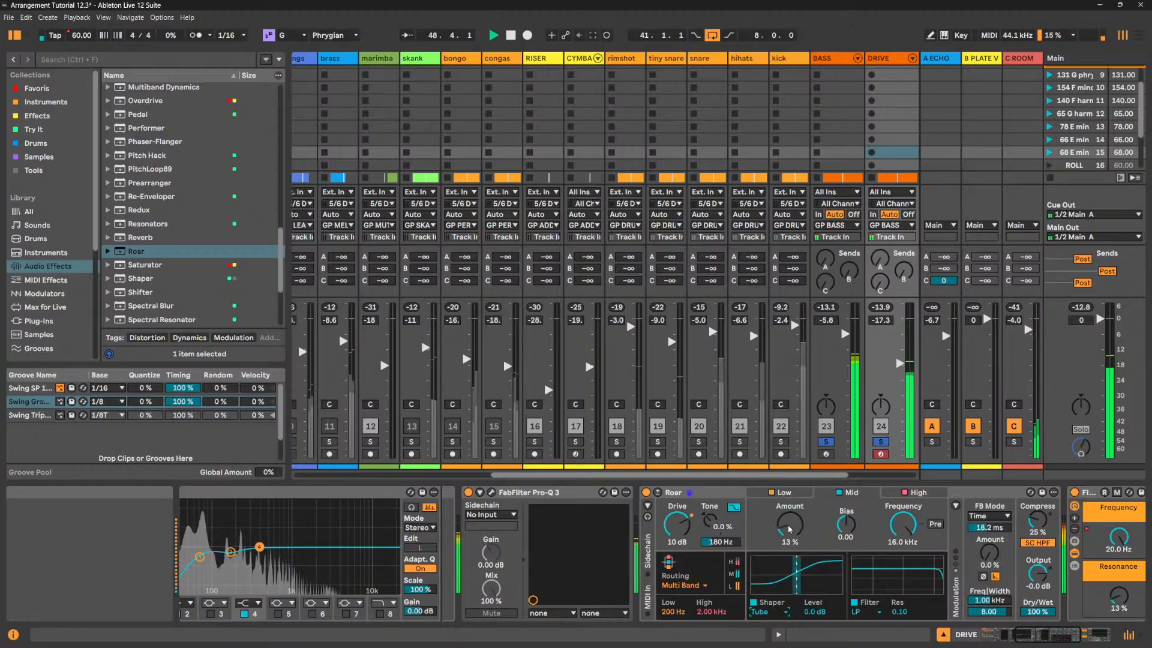
left_click_drag(789, 528, 789, 513)
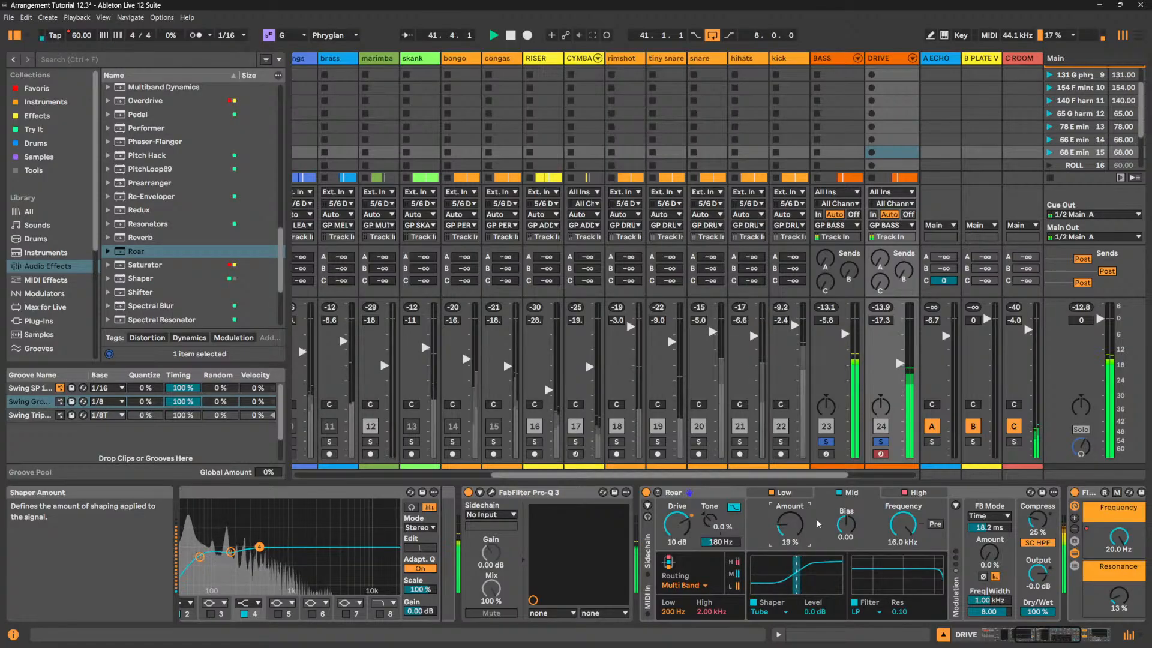
- Lower the Mid band's filter frequency to about 136 Hz and raise the High band's shaper Amount to 33%
left_click(936, 525)
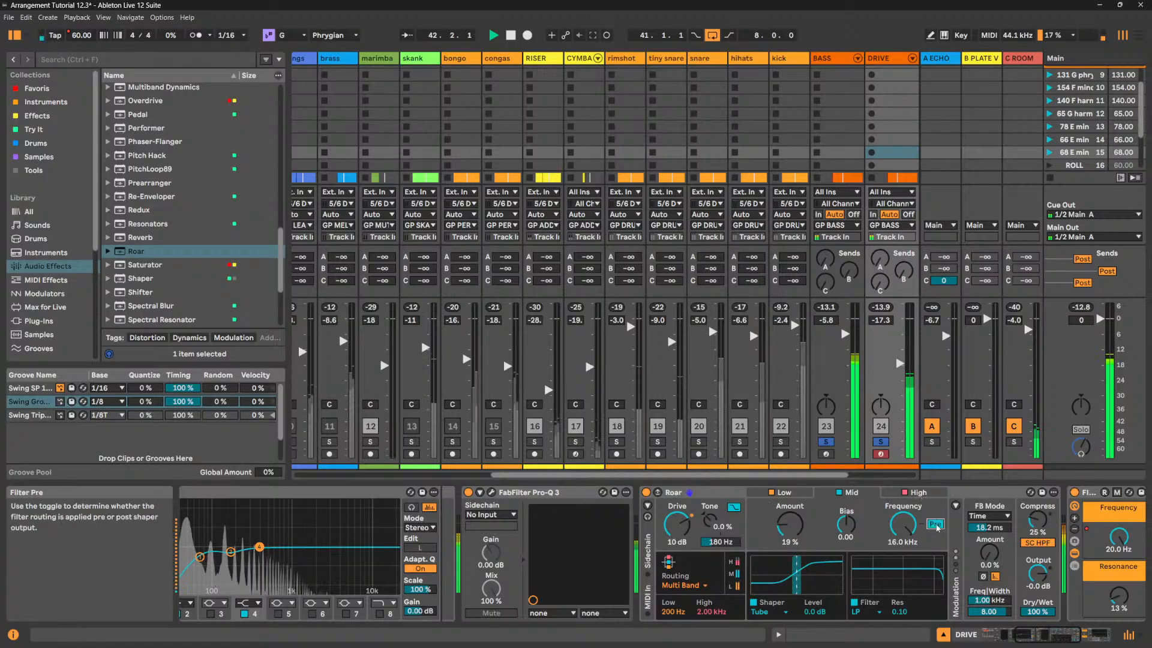
left_click_drag(901, 525, 902, 576)
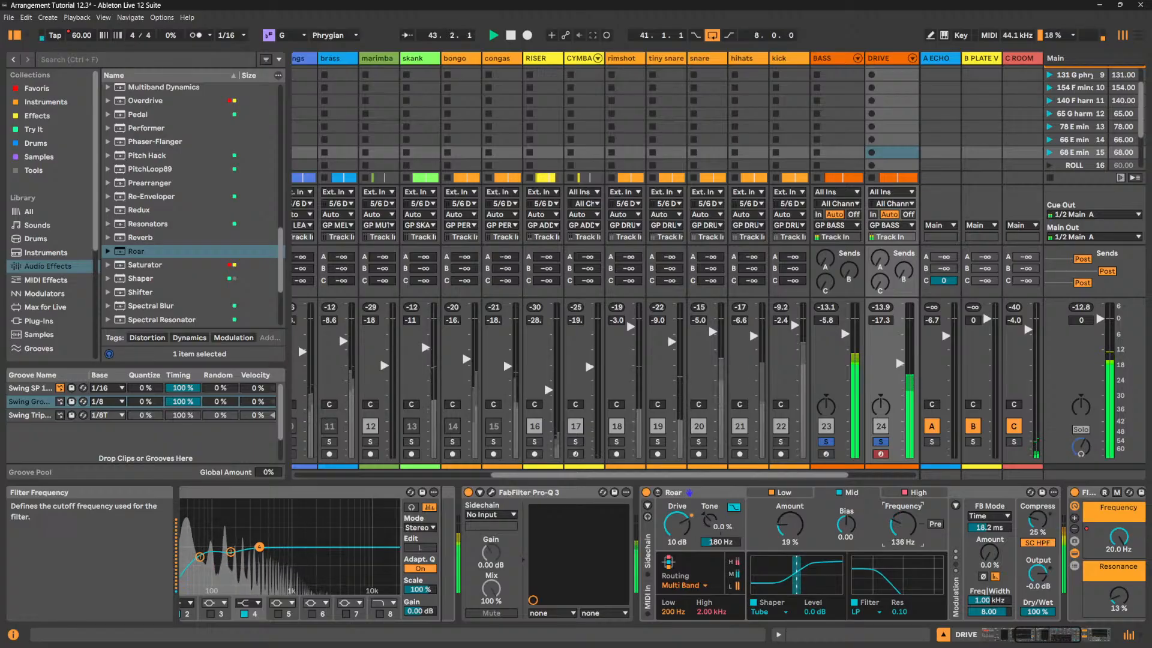
left_click(923, 494)
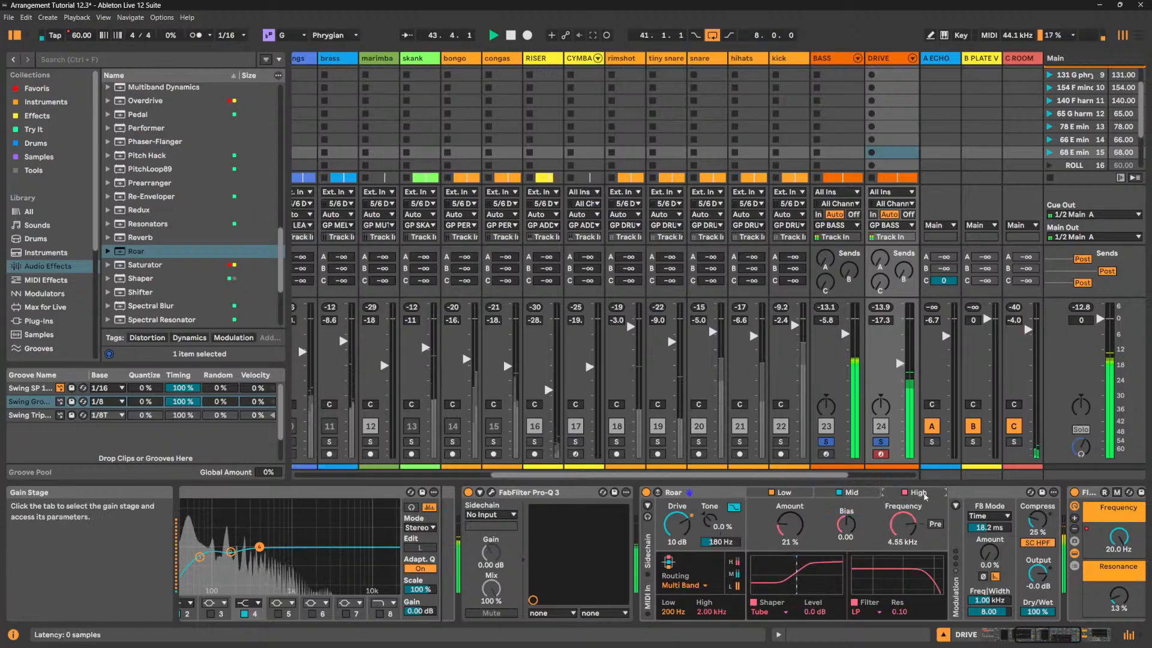
left_click(905, 493)
left_click(905, 493)
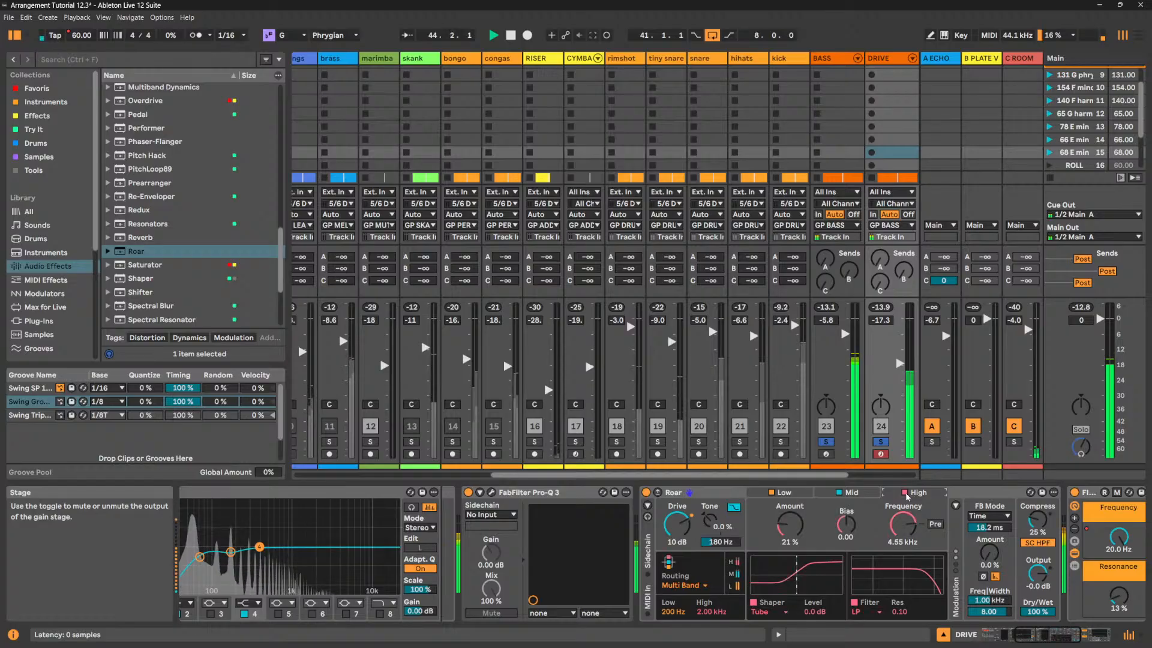
left_click_drag(789, 526, 790, 522)
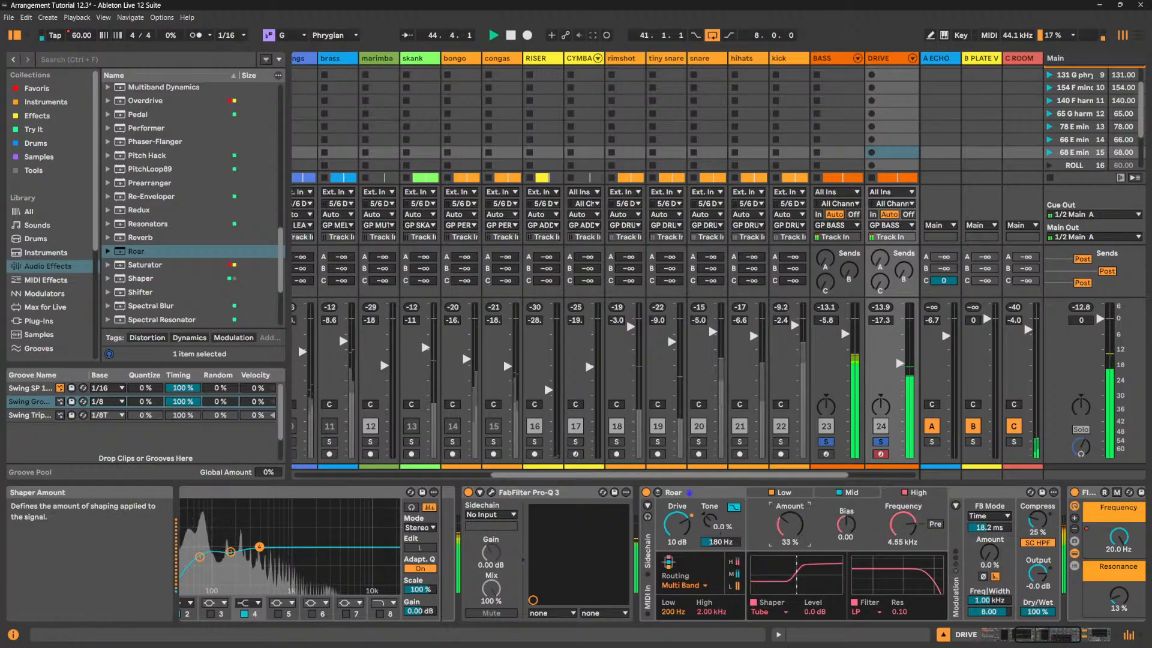
mouse_move(903, 526)
left_mouse_down()
mouse_move(903, 507)
mouse_move(902, 529)
left_mouse_up()
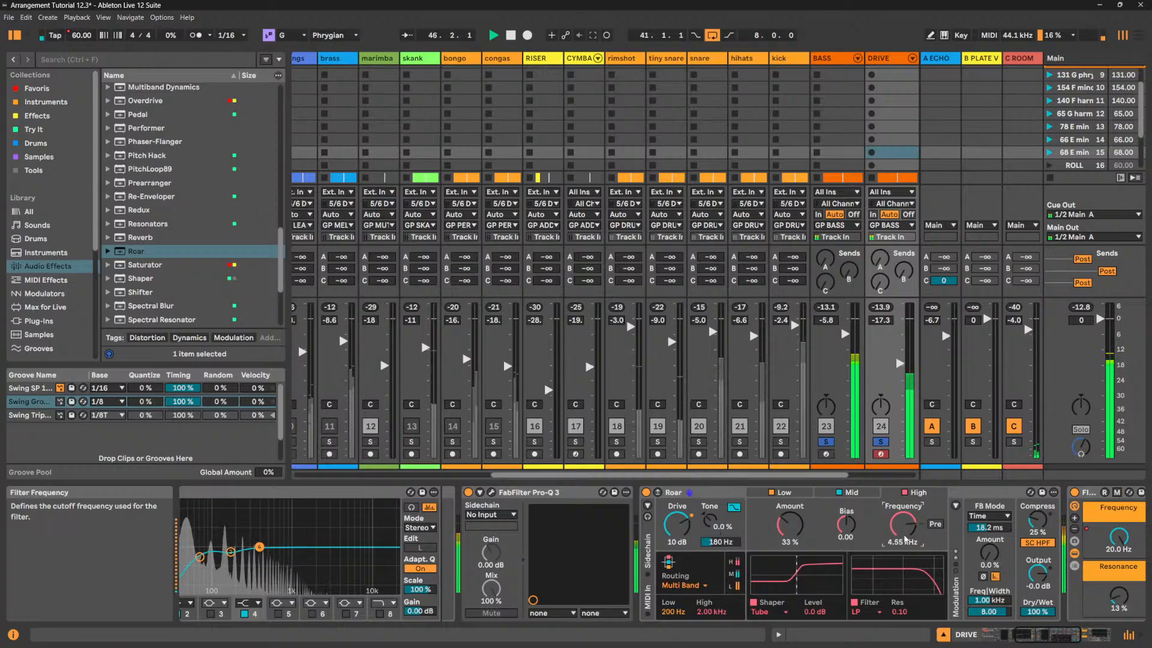
- Switch Roar to its Low band, then review DRIVE's Pro-Q 3 curve and the EQ Eight earlier in its device chain
left_click(783, 492)
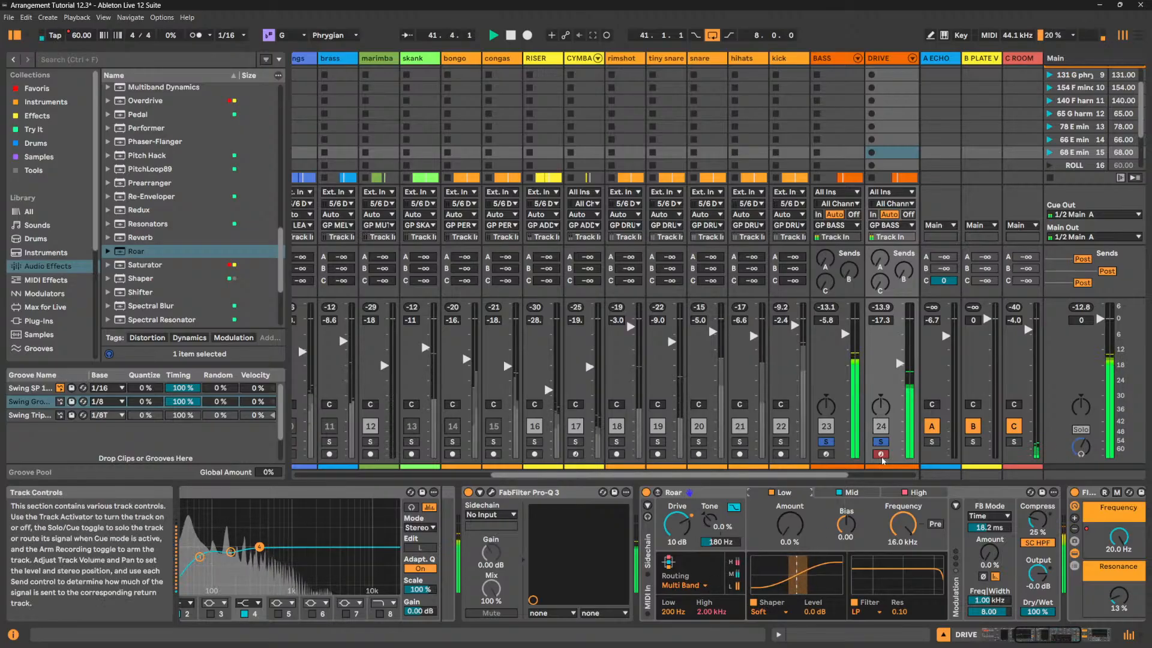
left_click(492, 492)
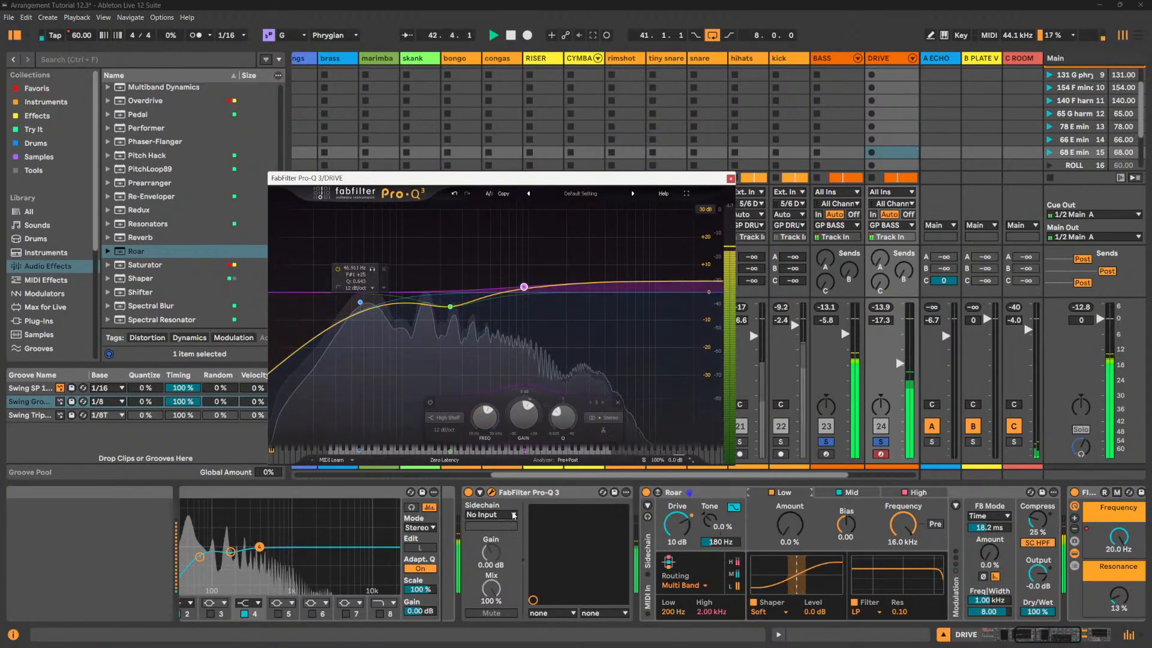
left_click(492, 492)
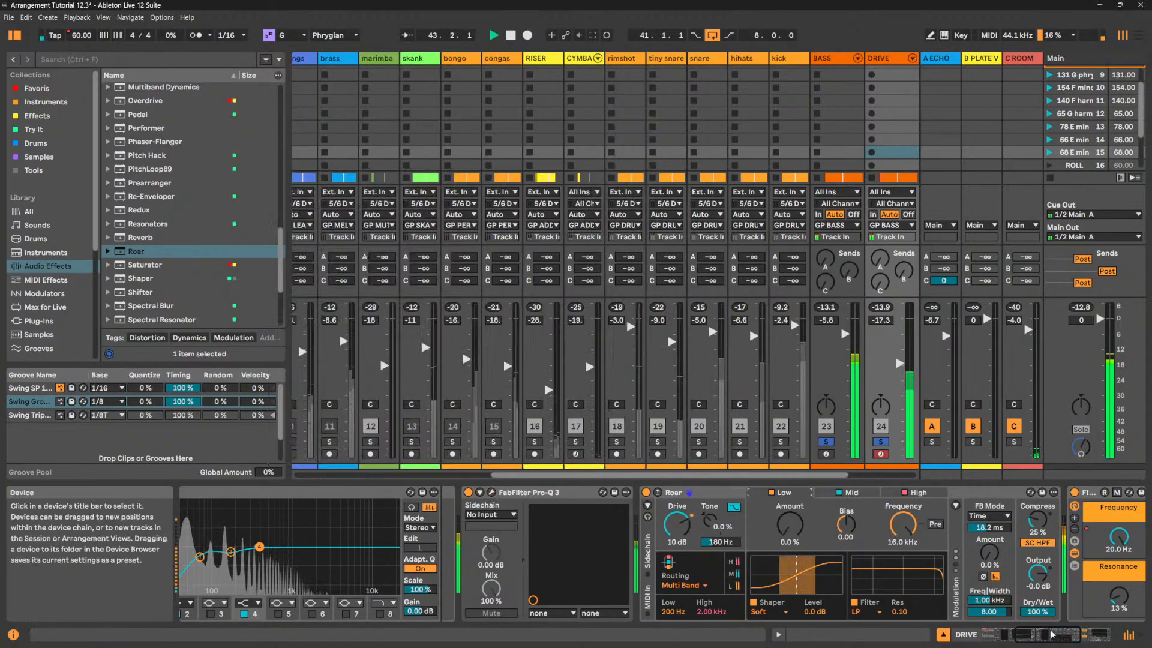
left_click(1032, 637)
left_click_drag(1034, 644, 1032, 644)
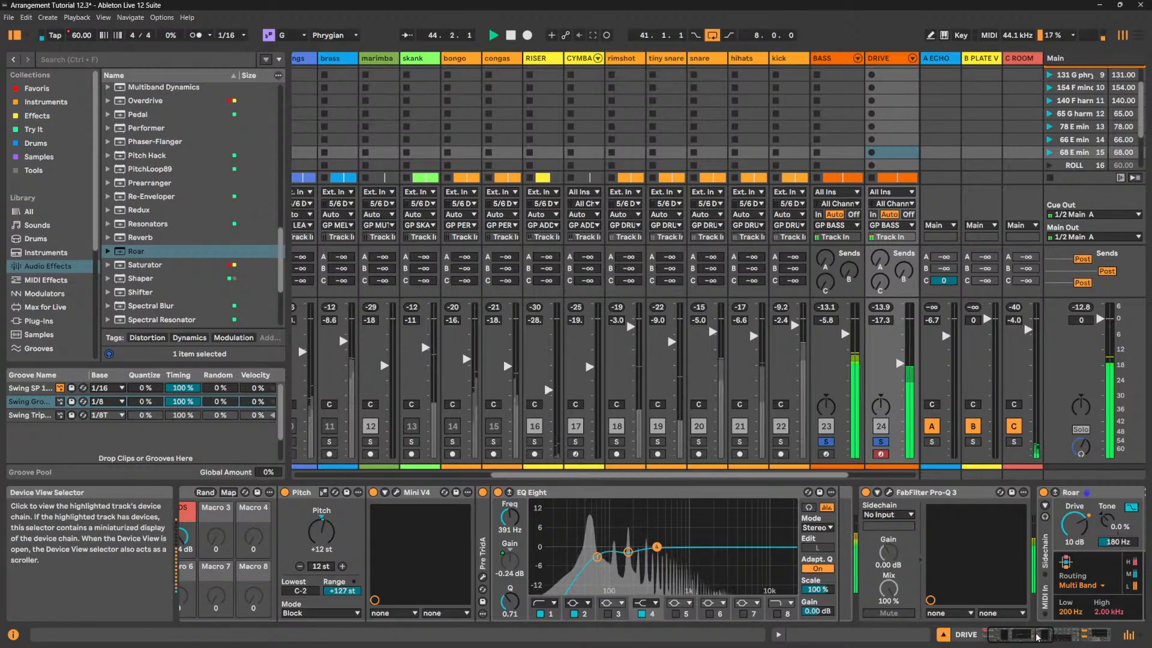
left_click(1054, 640)
left_click_drag(1054, 639, 1036, 639)
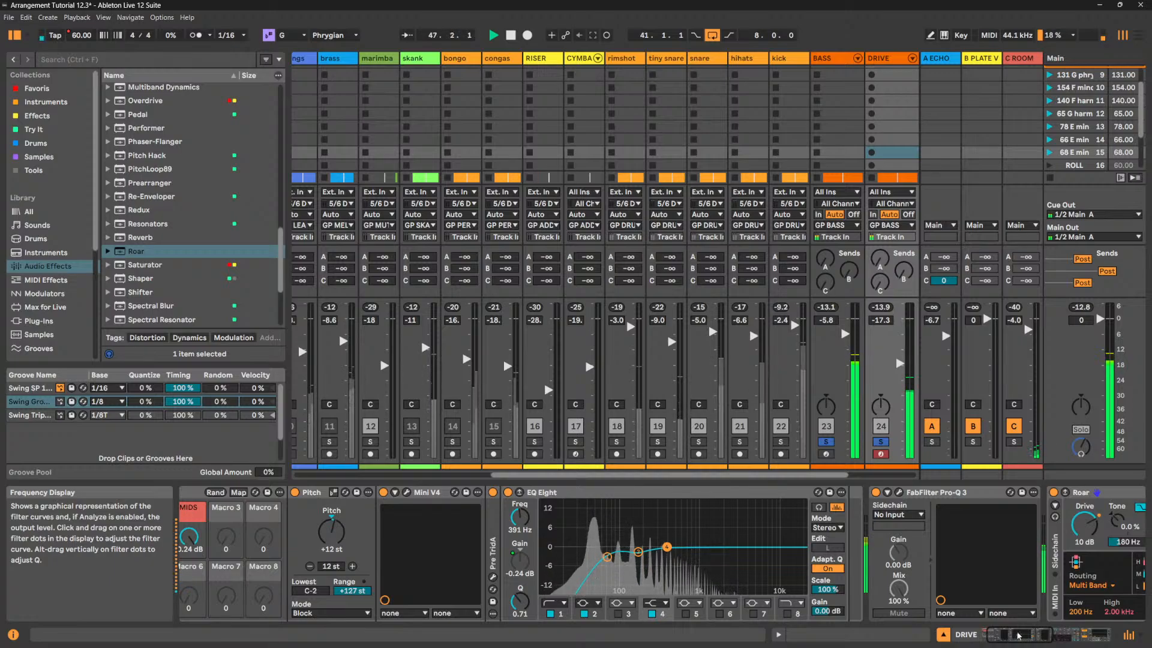
- Set the shaper of Roar's Low band to Tube Preamp with an Amount of 28%
left_click_drag(1018, 636, 1040, 636)
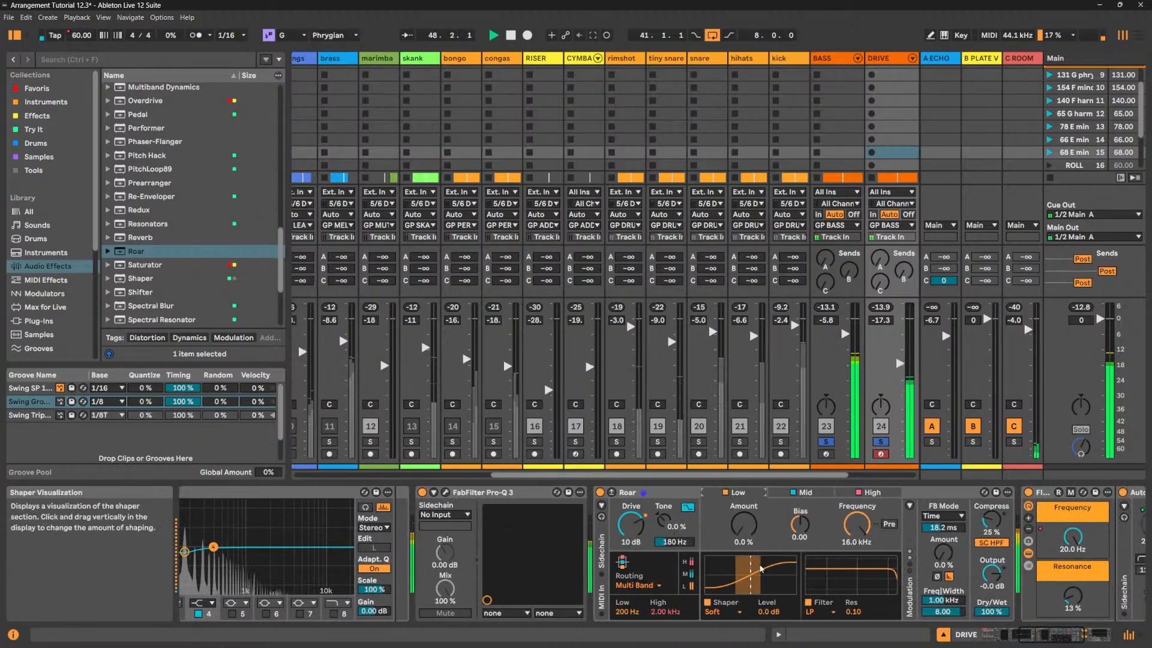
left_click_drag(761, 569, 761, 547)
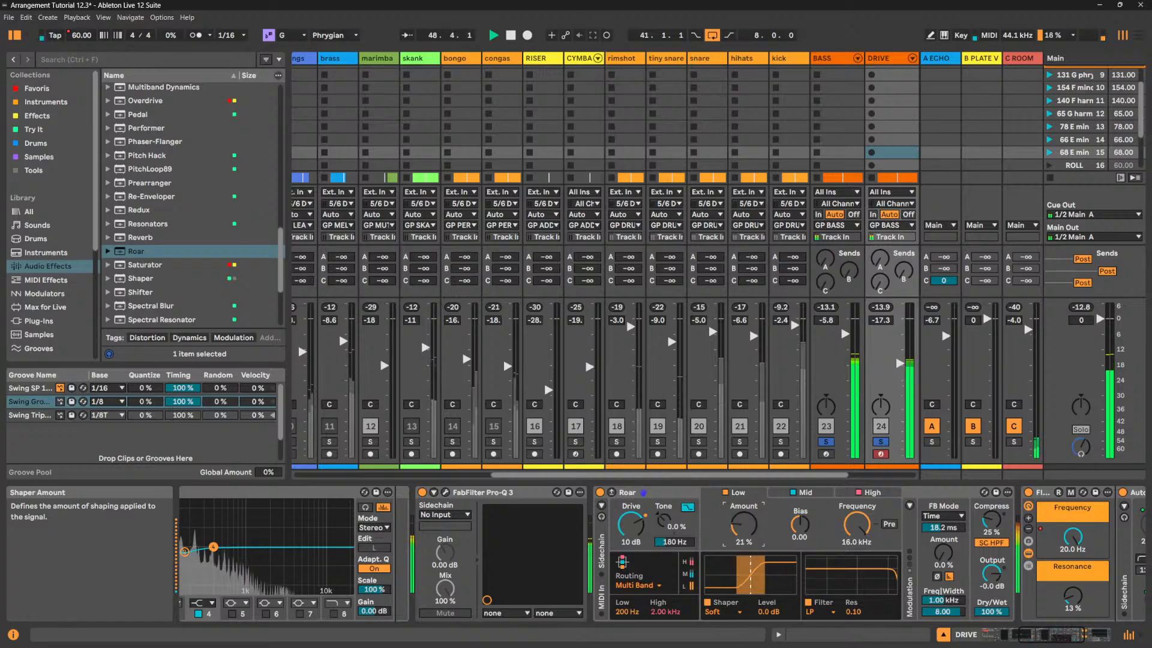
left_click(723, 611)
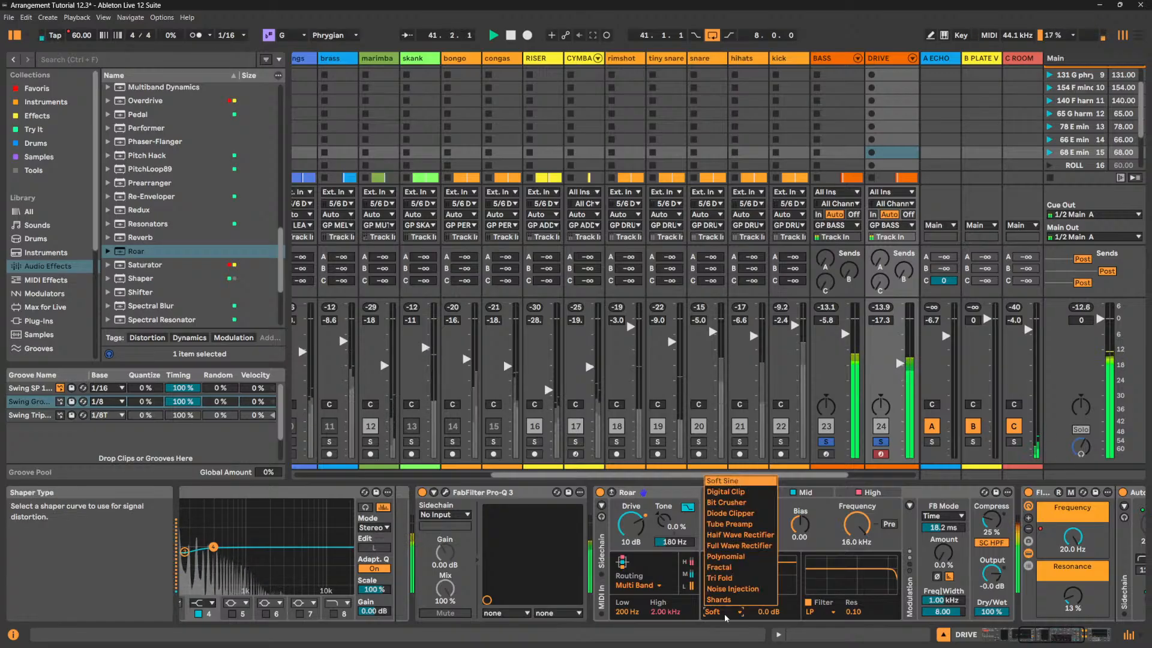
left_click(729, 523)
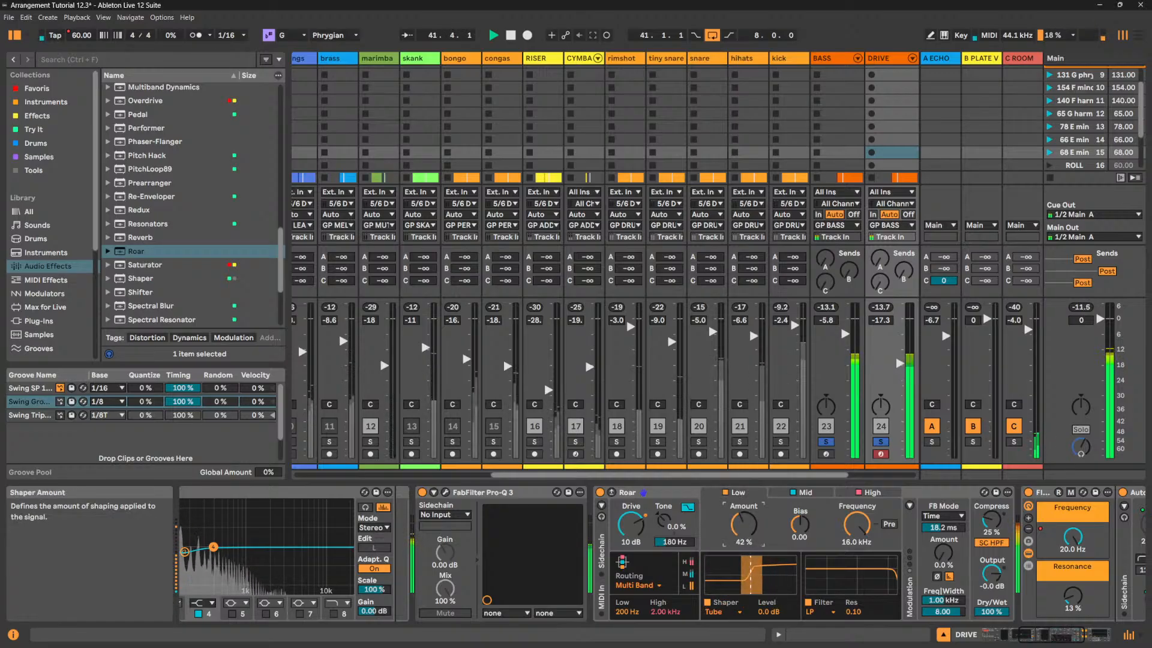
left_click_drag(744, 524, 746, 536)
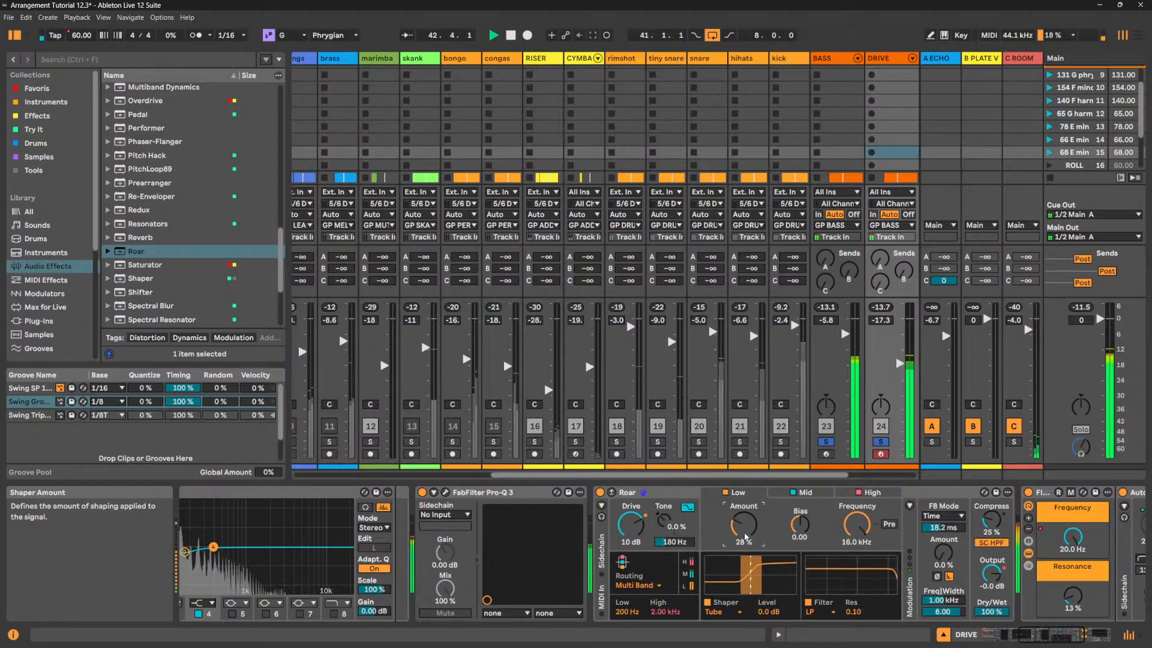
- Stop playback and set the filter frequency of Roar's Mid and Low bands to 223 Hz
key("space")
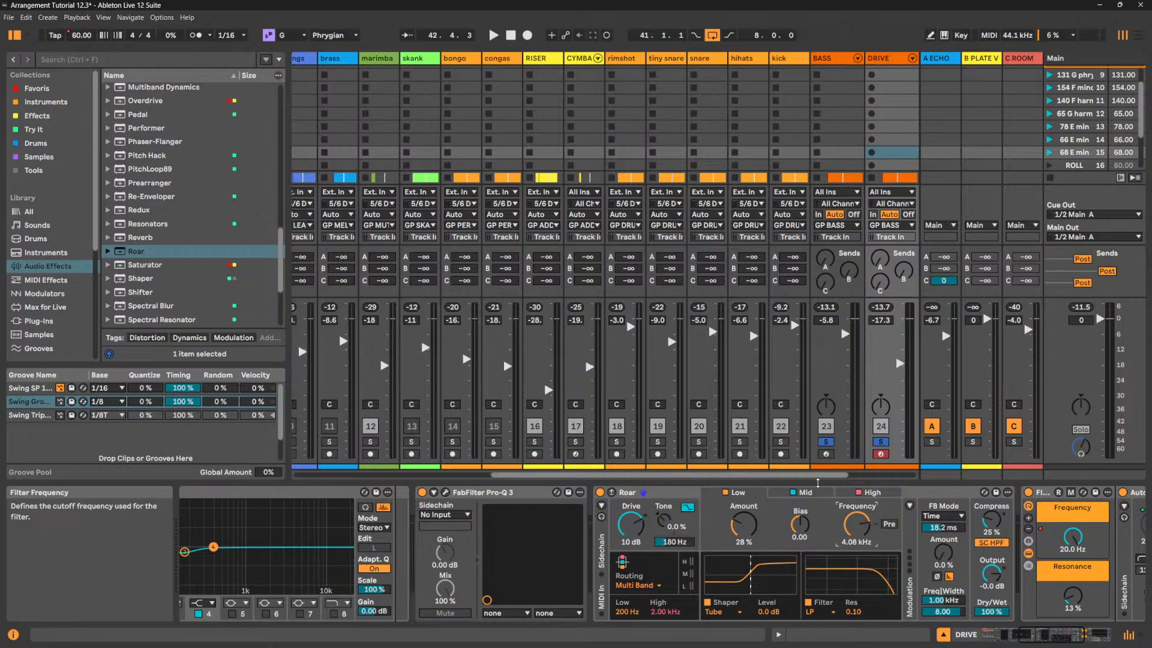
left_click(807, 492)
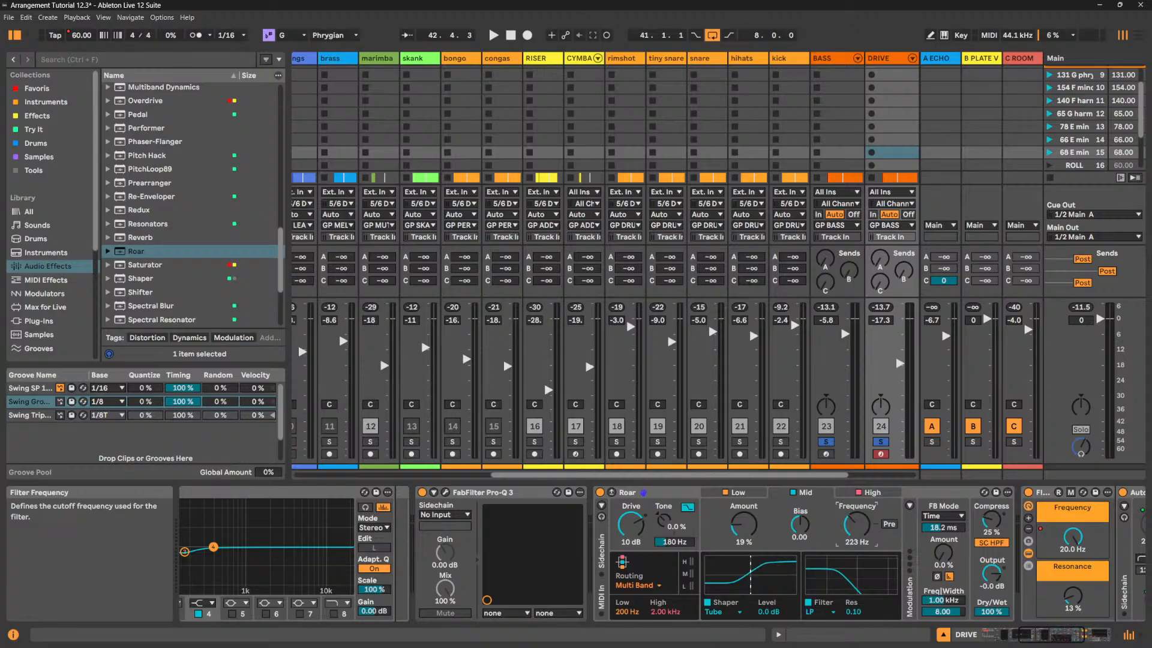
left_click(744, 493)
left_click_drag(850, 527, 851, 550)
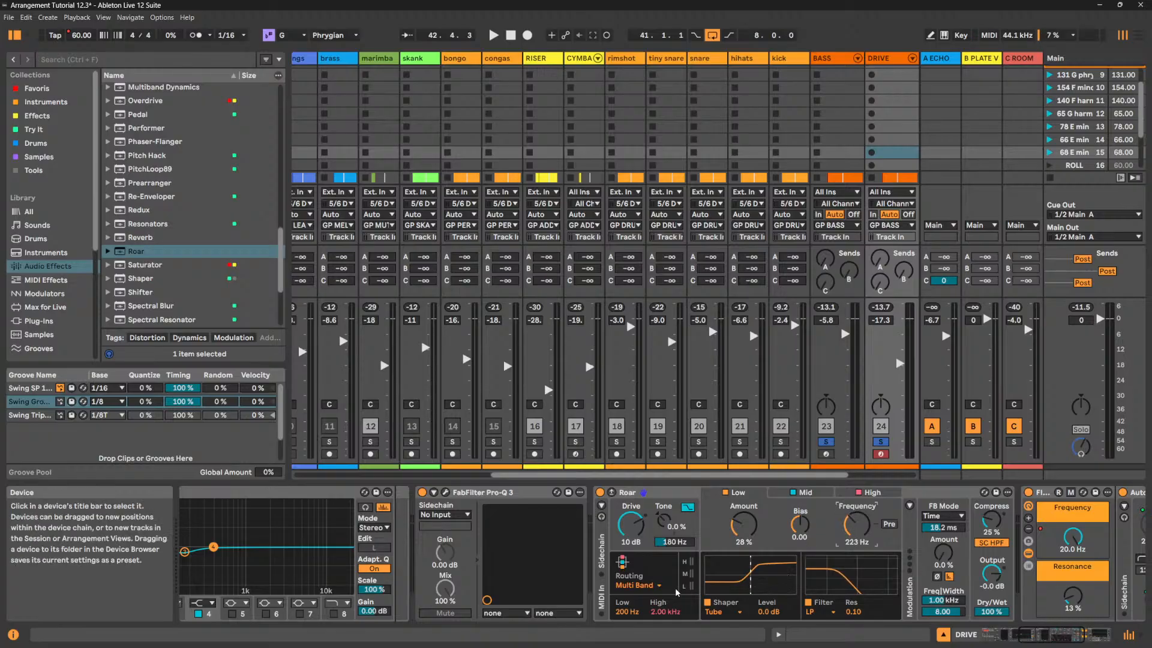
- Check which shaper types are selected on Roar's Mid and High bands
left_click(810, 498)
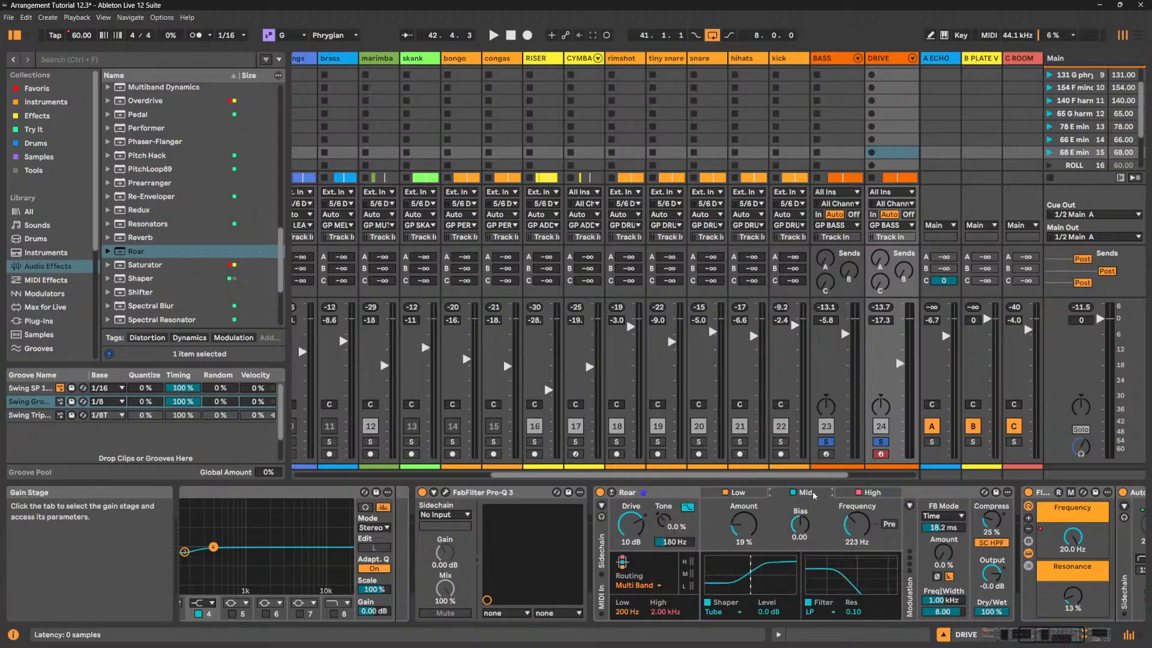
left_click(728, 613)
left_click(728, 615)
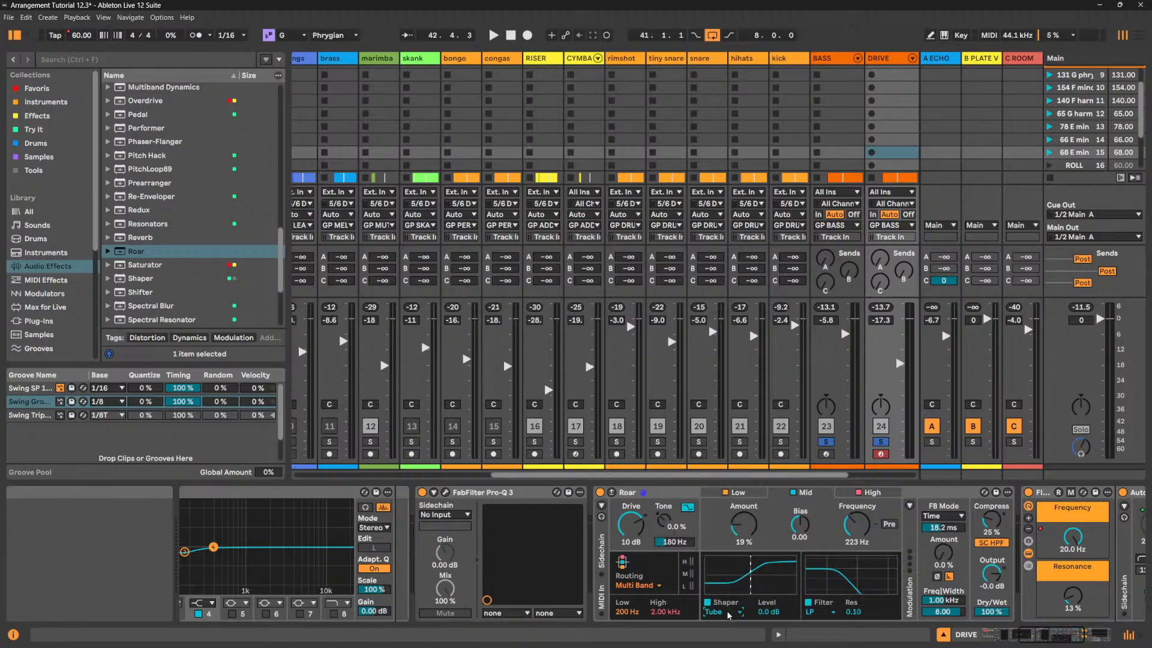
left_click(804, 492)
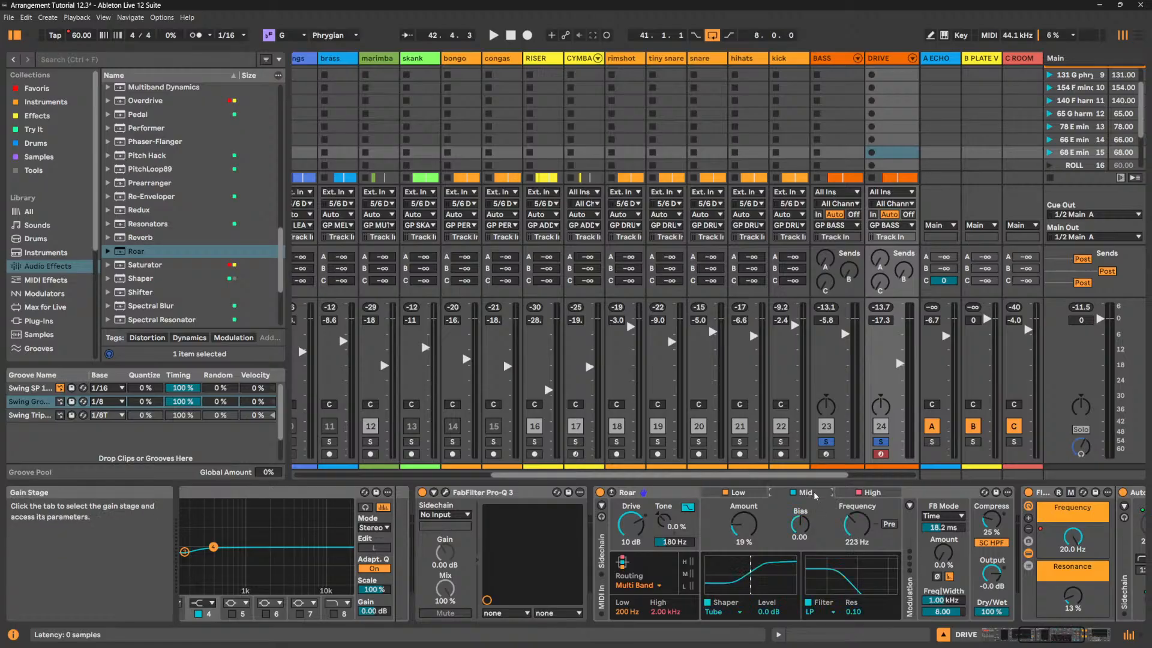
left_click(872, 492)
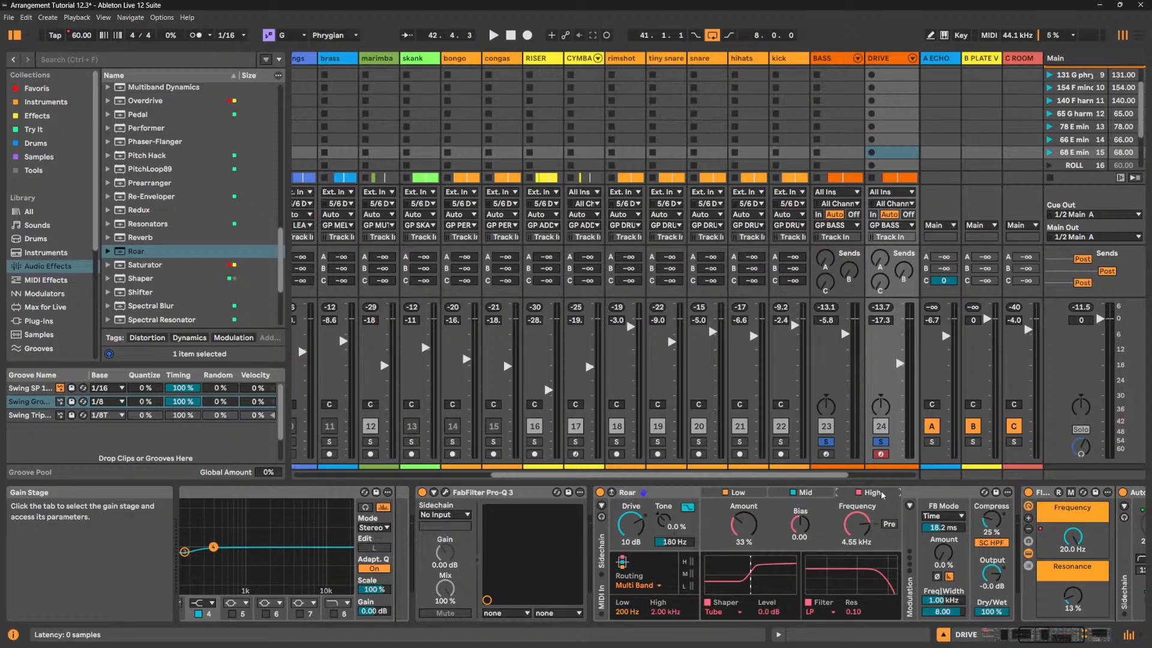
left_click(724, 611)
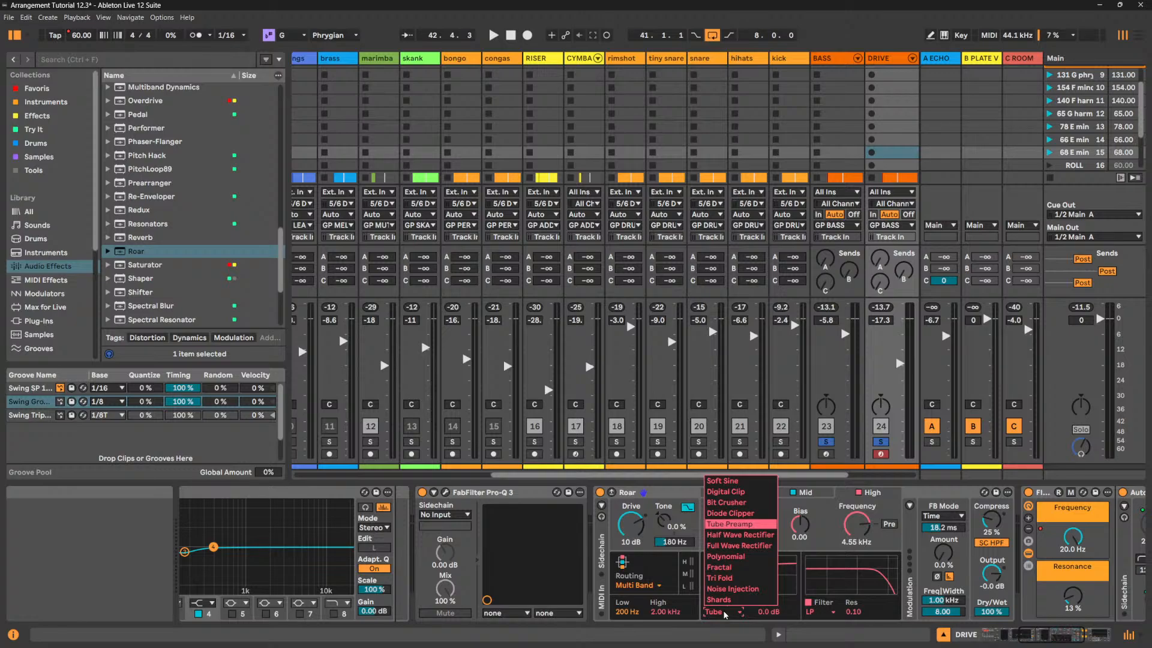
left_click(724, 613)
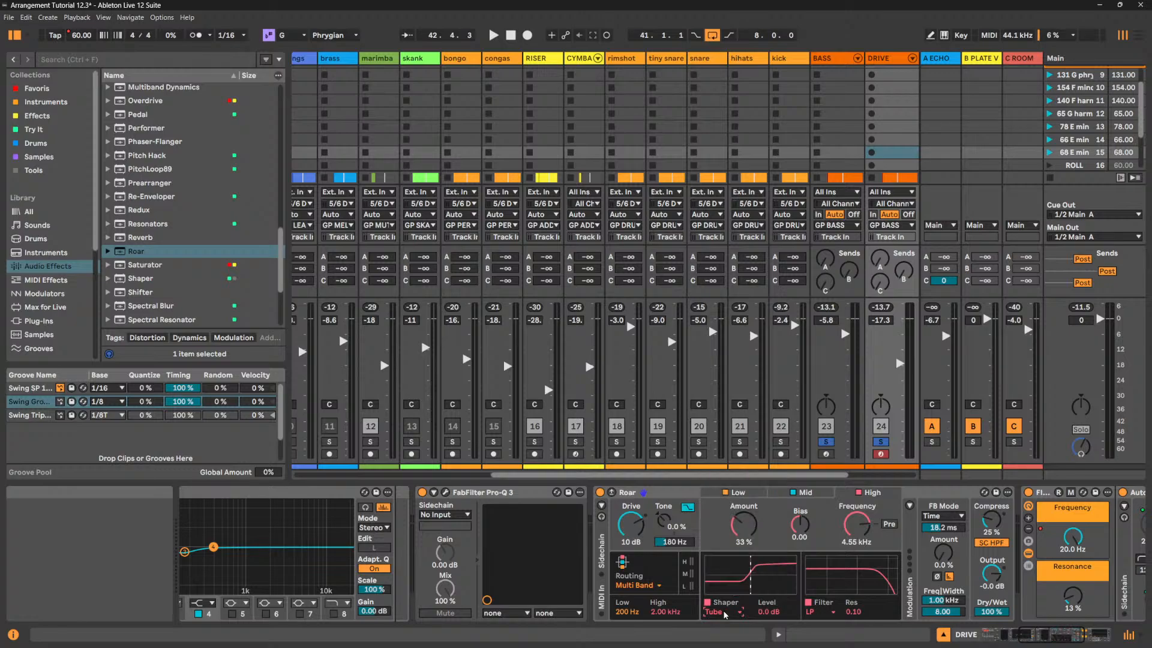
- During playback, raise the shaper Amount across Roar's bands, setting Low to 57%, and compare the sound with Roar bypassed and enabled
key("space")
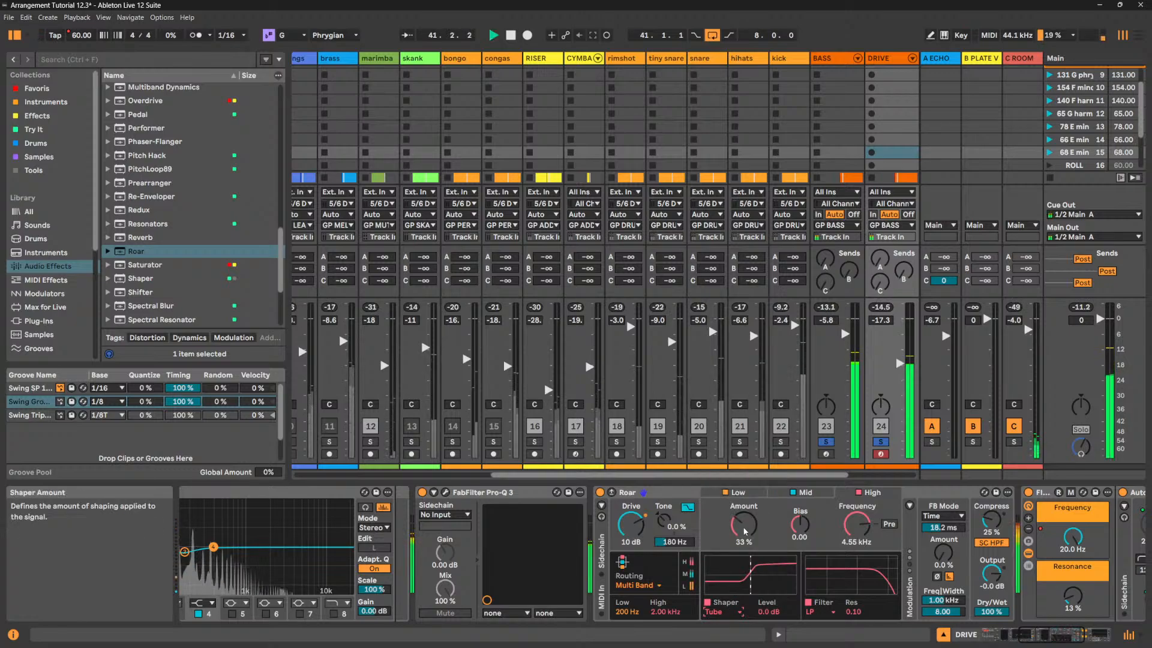
mouse_move(743, 524)
left_mouse_down()
mouse_move(743, 498)
mouse_move(745, 543)
mouse_move(746, 520)
left_mouse_up()
left_click(805, 493)
left_click(755, 493)
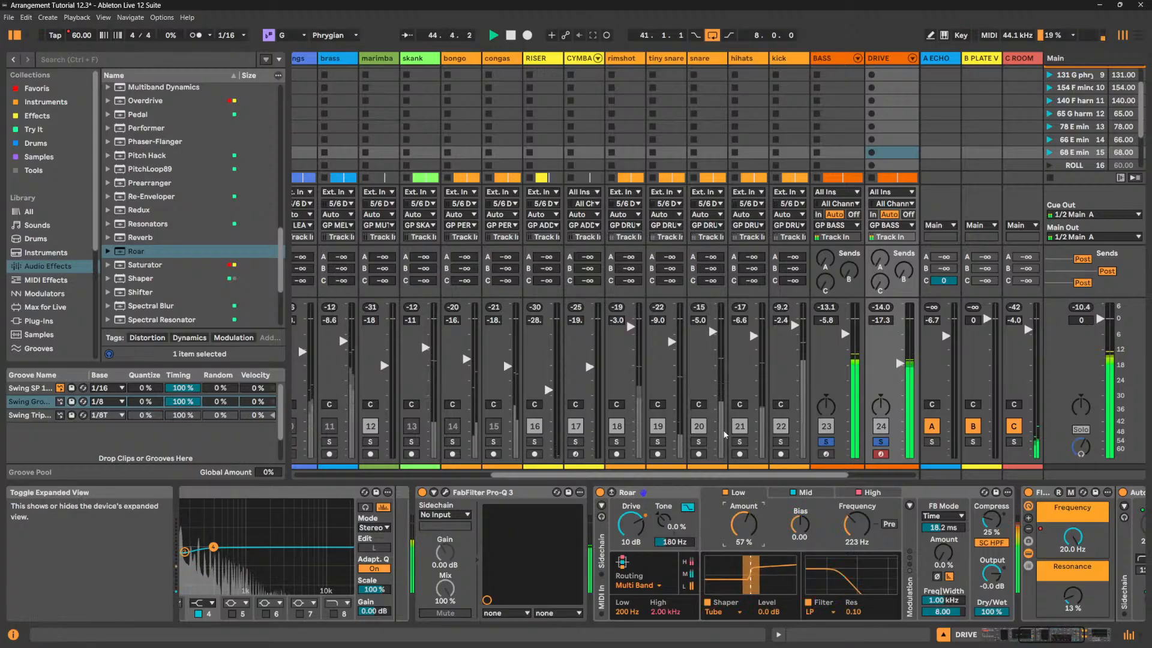
left_click(599, 492)
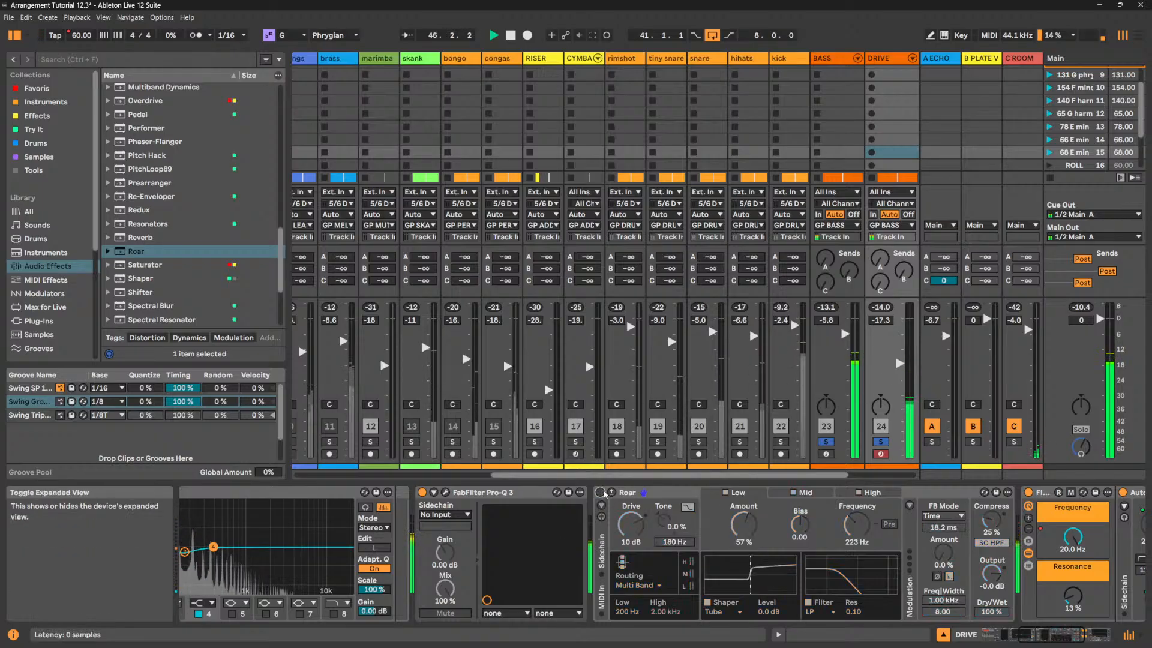
left_click(601, 493)
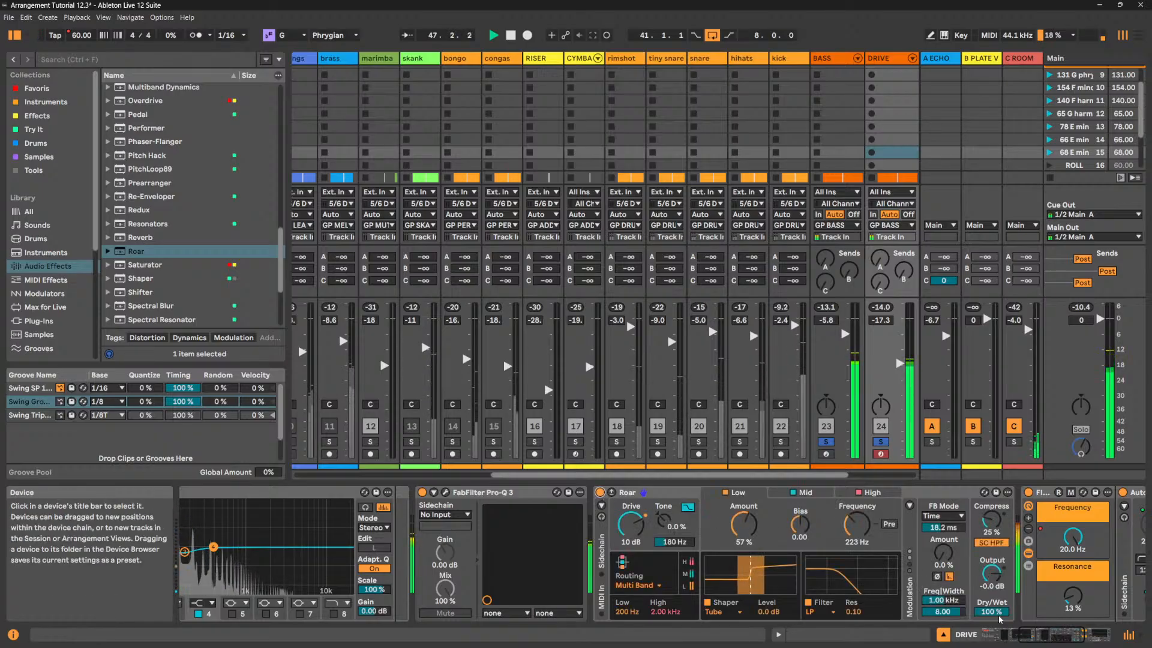
- Lower Roar's output on the DRIVE track to -9.4 dB and unsolo the bass tracks so the full mix plays
left_click_drag(991, 612, 992, 579)
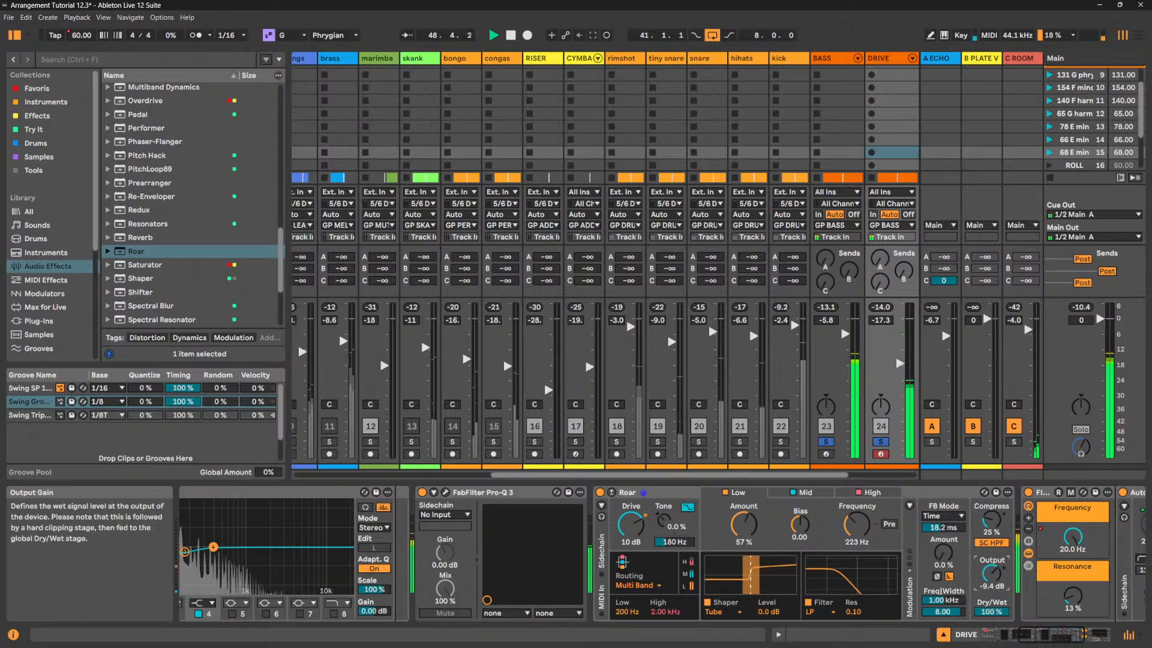
left_click(828, 441)
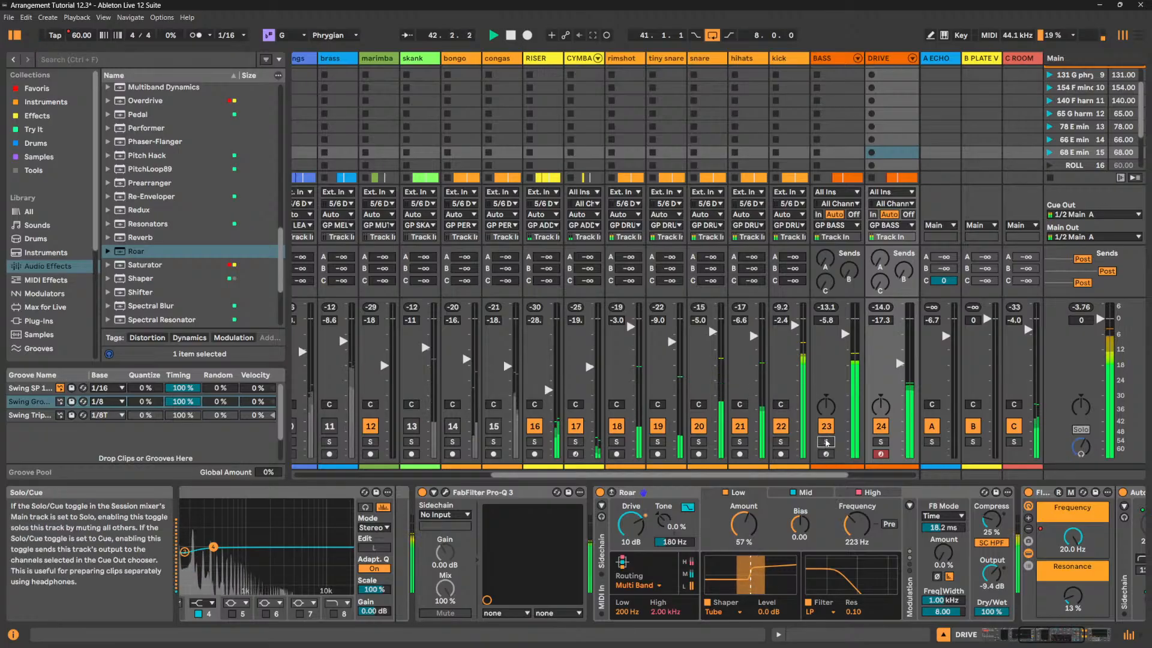
- Solo DRIVE and BASS in turn to compare them, return to the full mix with DRIVE selected, and restart playback
left_click(882, 443)
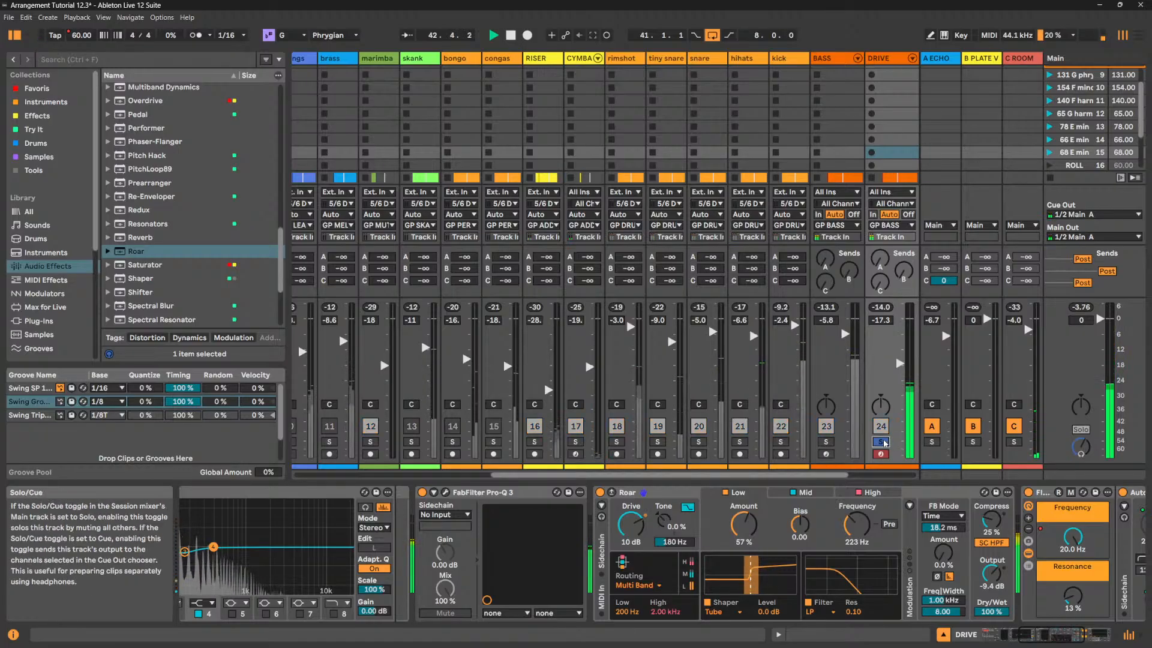
left_click(828, 441)
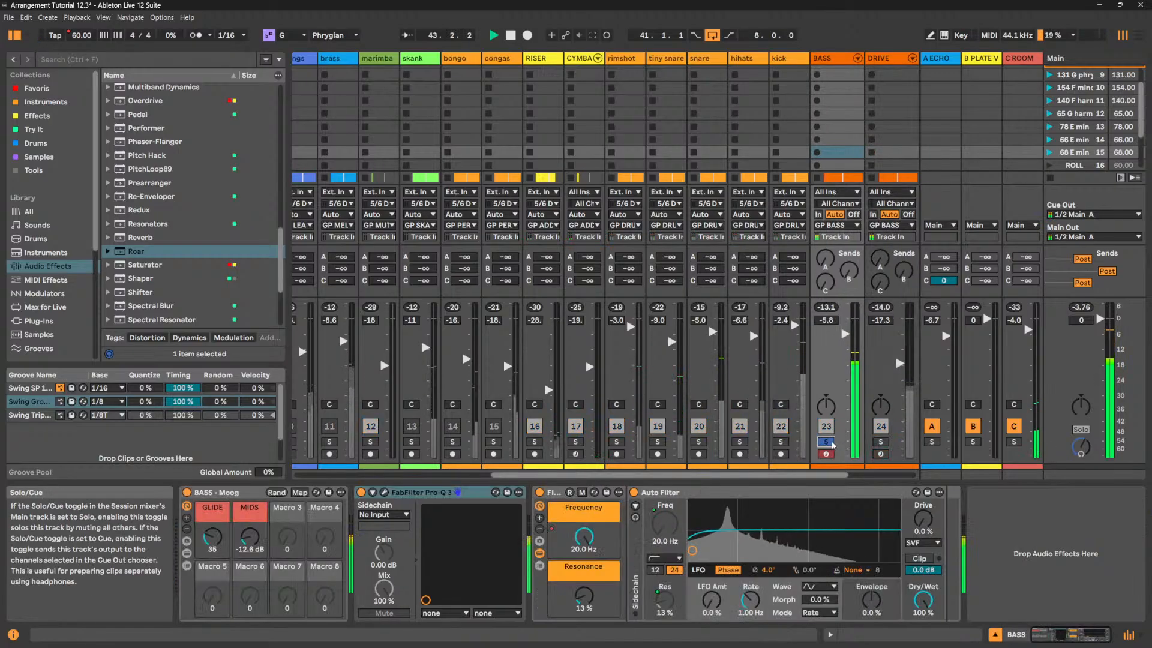
left_click(830, 443)
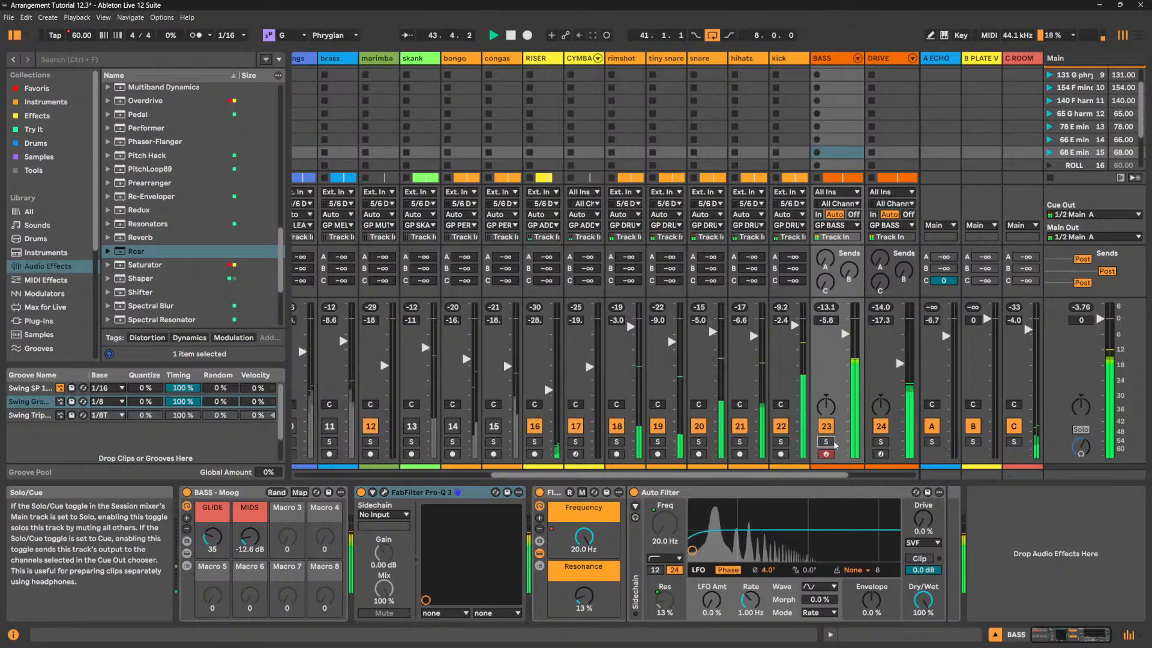
left_click(884, 445)
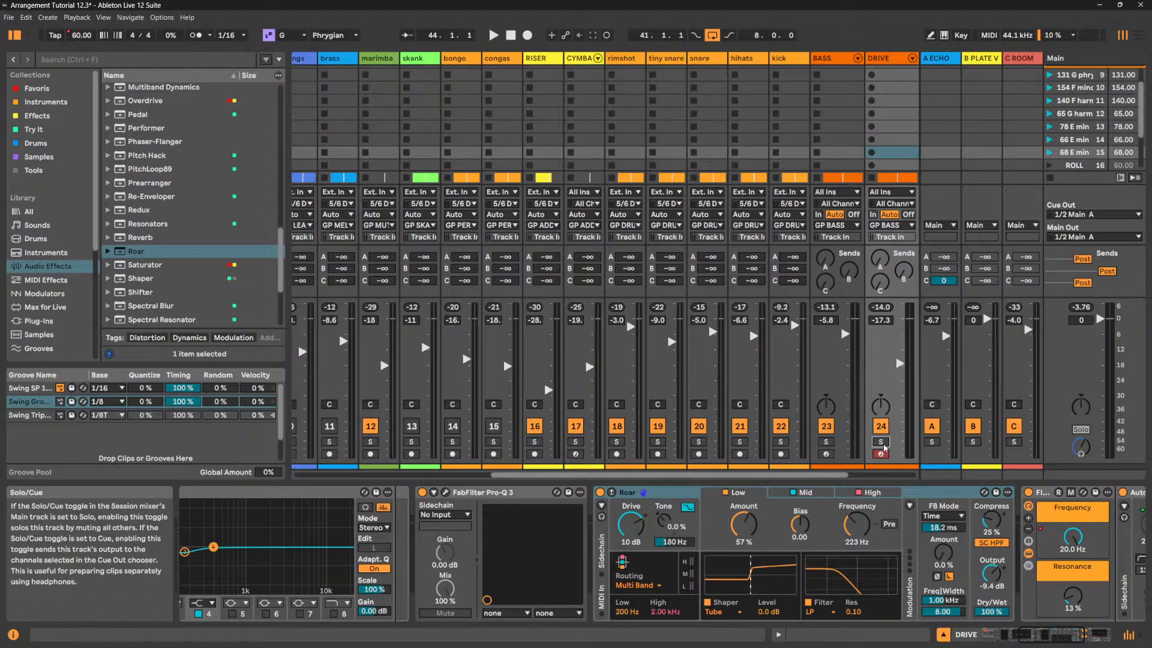
key("space")
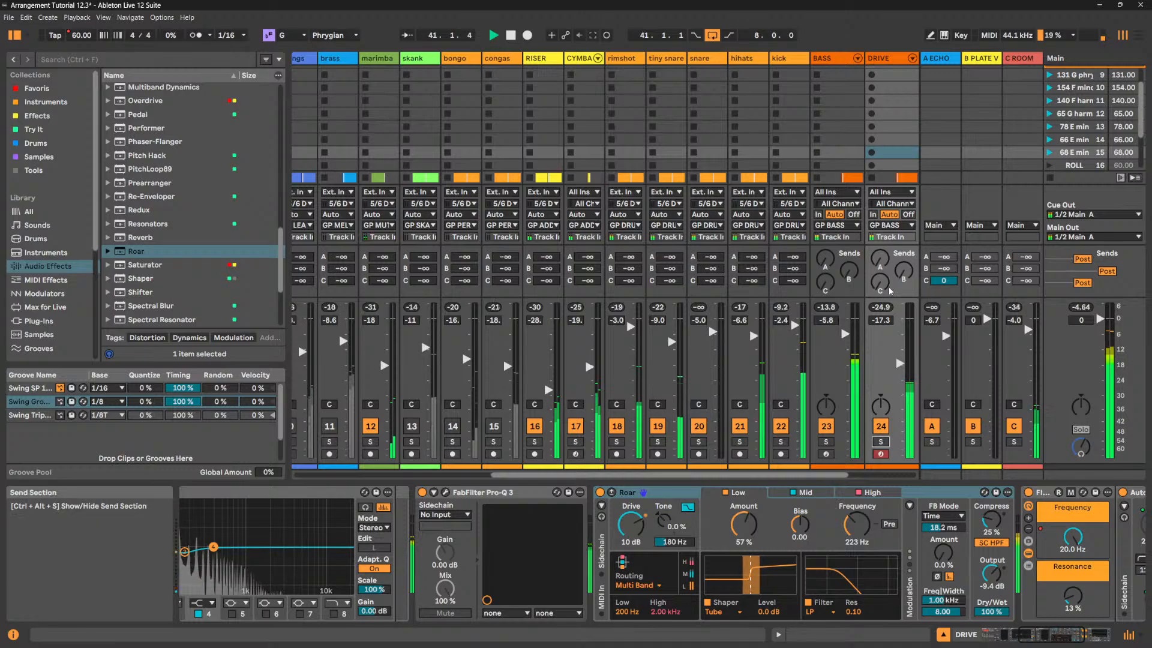